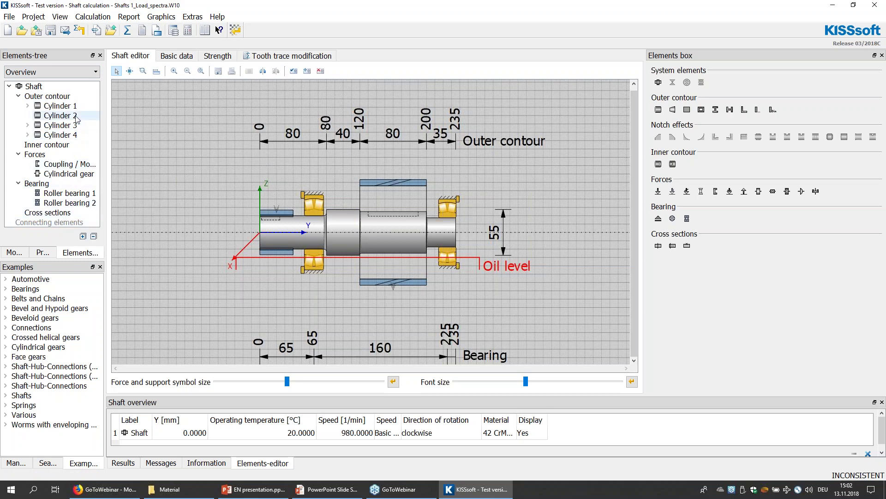
Expand the whole elements tree, review its geometry and forces overviews, and restore the complete overview.
{"action": "left_click", "coordinate": [94, 236]}
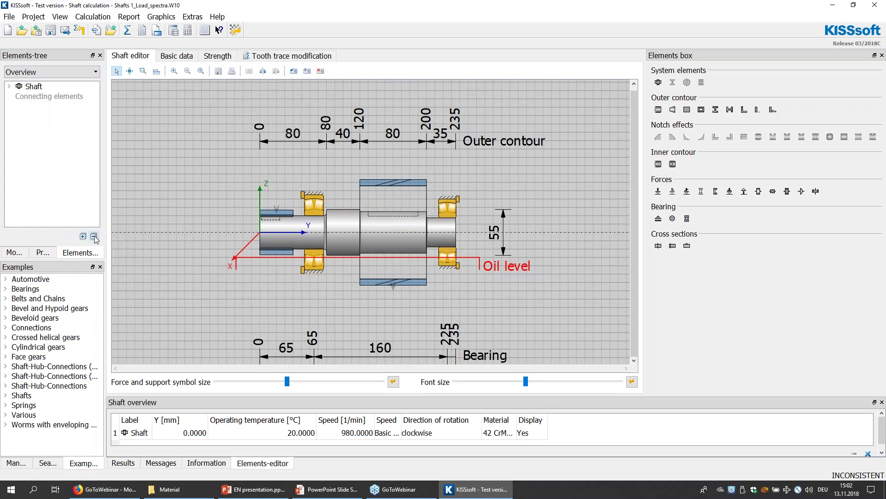
{"action": "left_click", "coordinate": [83, 236]}
{"action": "left_click_drag", "start_coordinate": [96, 144], "coordinate": [66, 84]}
{"action": "left_click", "coordinate": [62, 71]}
{"action": "left_click", "coordinate": [71, 92]}
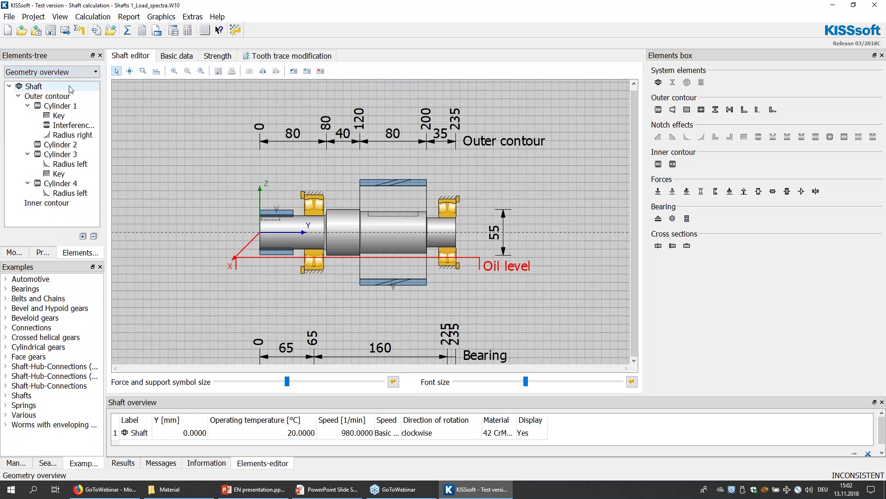
{"action": "left_click", "coordinate": [70, 74]}
{"action": "left_click", "coordinate": [61, 103]}
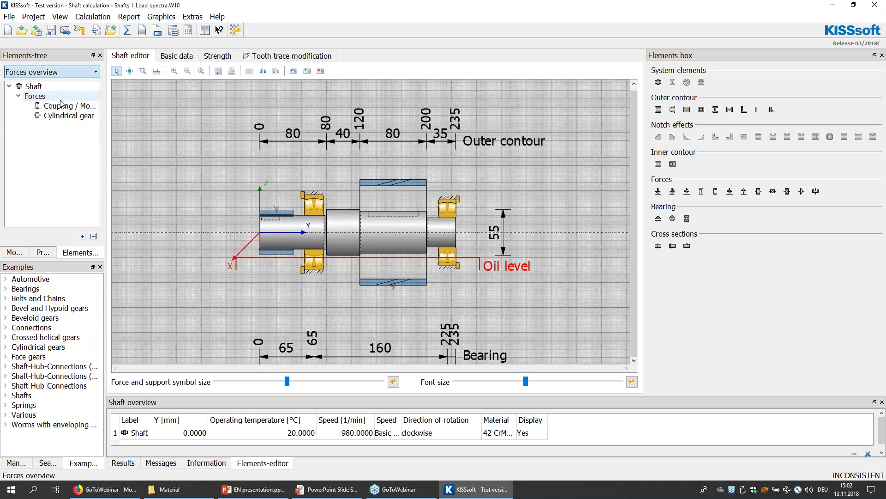
{"action": "left_click", "coordinate": [72, 76]}
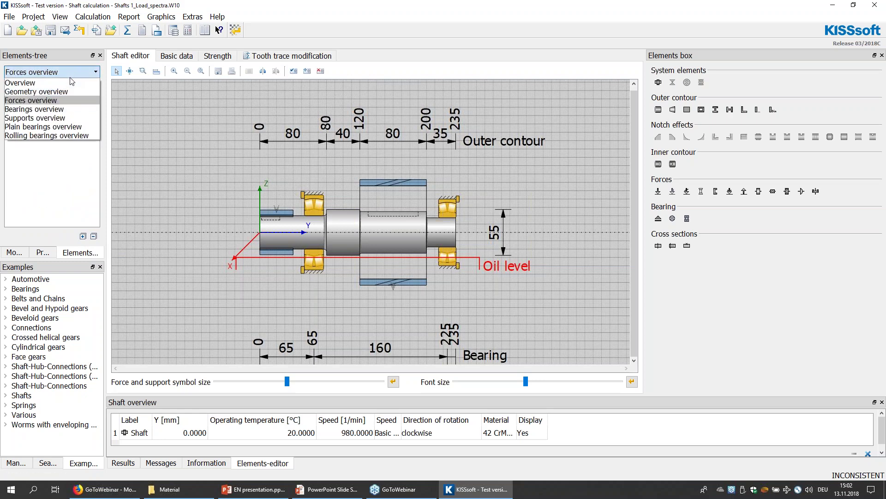
{"action": "left_click", "coordinate": [65, 85]}
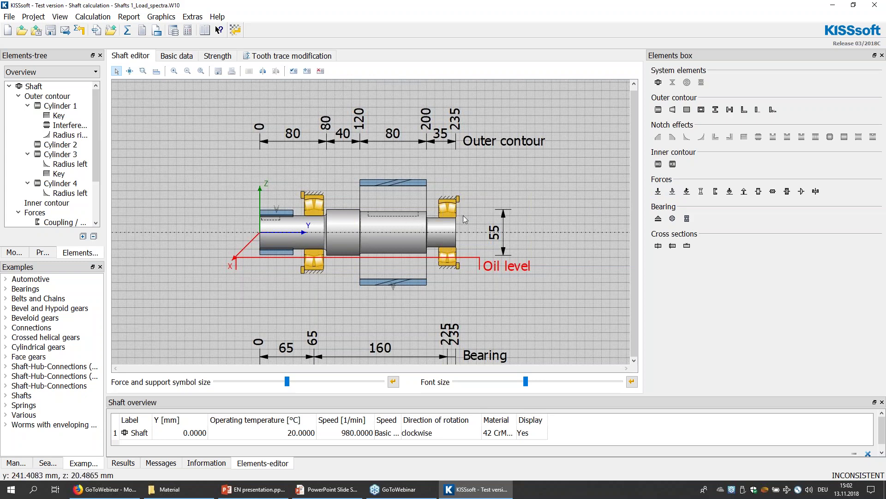
Add a centric force to the shaft and position it at y = 107 mm.
{"action": "left_click", "coordinate": [658, 190]}
{"action": "left_click", "coordinate": [659, 192]}
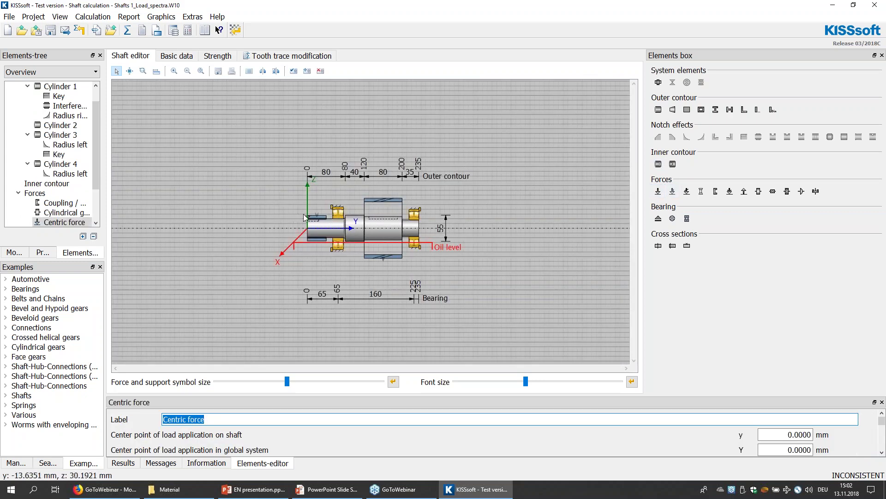
{"action": "left_click_drag", "start_coordinate": [310, 220], "coordinate": [358, 215]}
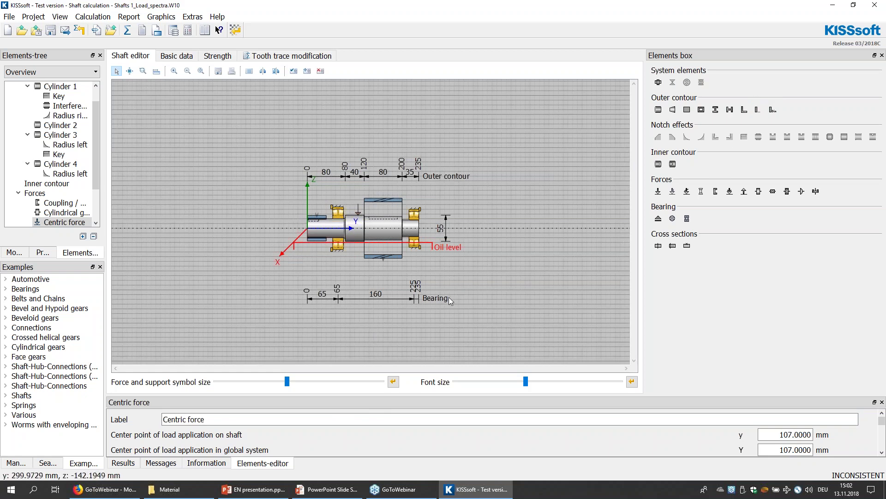
Examine the input data of the cylindrical gear, Roller bearing 1 and Cylinder 3, enlarging the properties area.
{"action": "left_click", "coordinate": [382, 200]}
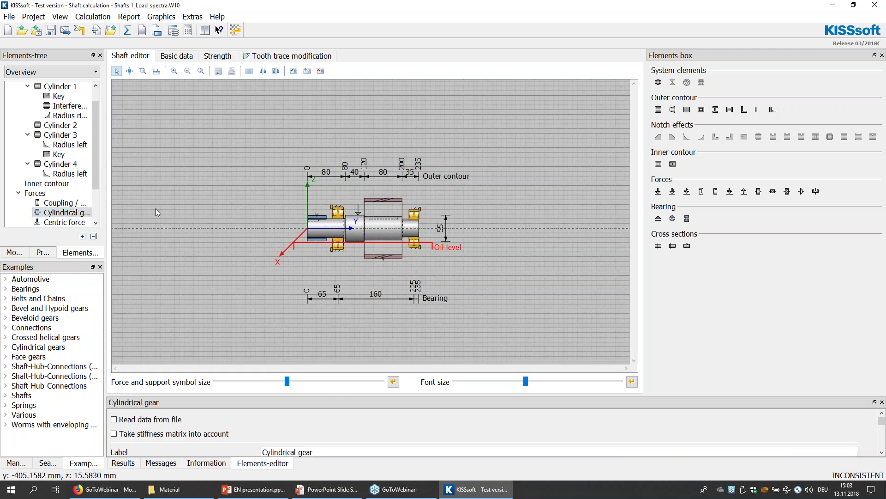
{"action": "scroll", "coordinate": [435, 211], "scroll_direction": "up", "scroll_amount": 2}
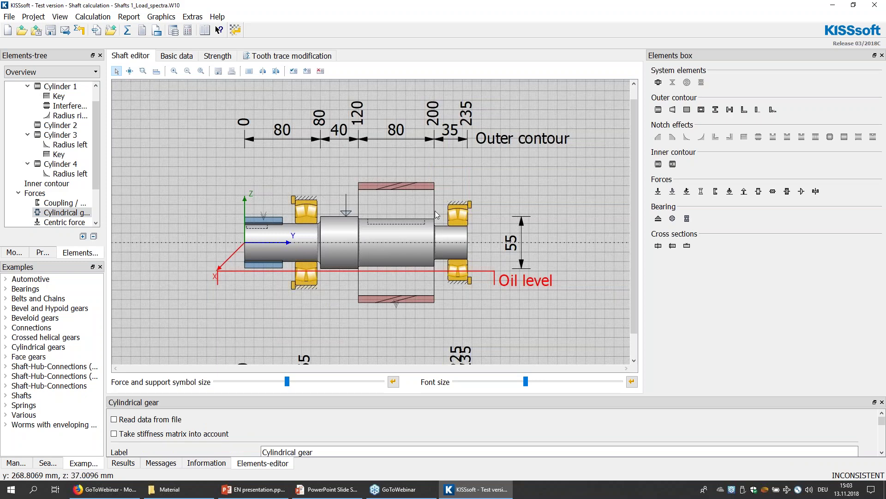
{"action": "scroll", "coordinate": [437, 215], "scroll_direction": "down", "scroll_amount": 1}
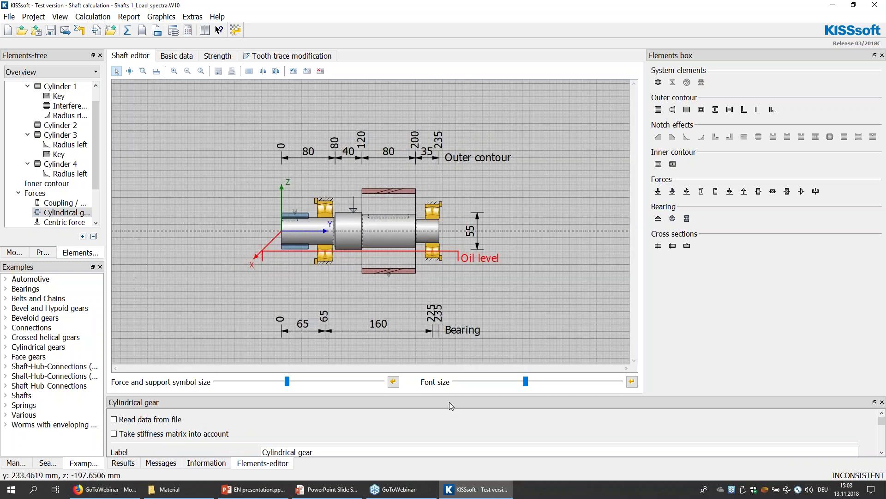
{"action": "left_click_drag", "start_coordinate": [457, 395], "coordinate": [457, 328]}
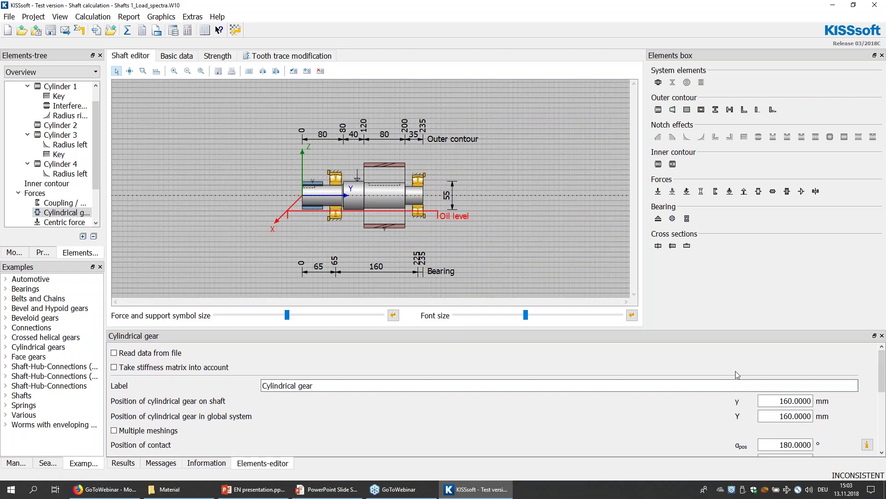
{"action": "left_click_drag", "start_coordinate": [883, 365], "coordinate": [883, 421]}
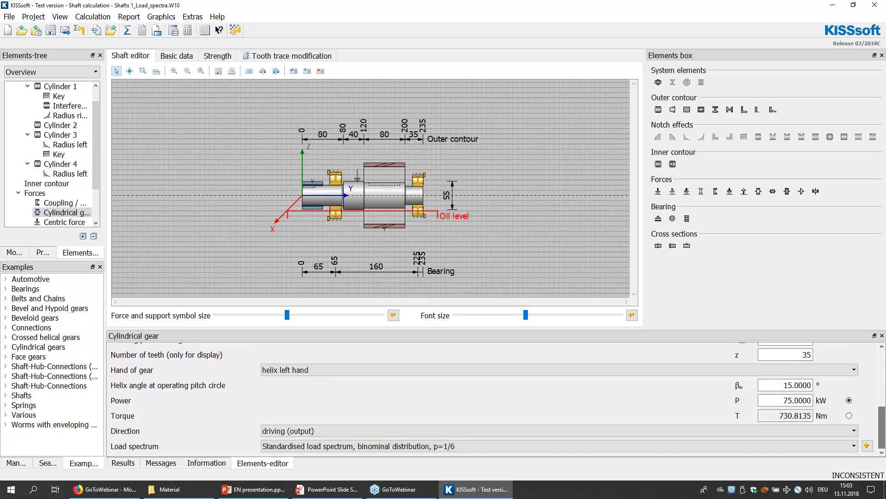
{"action": "left_click", "coordinate": [336, 183]}
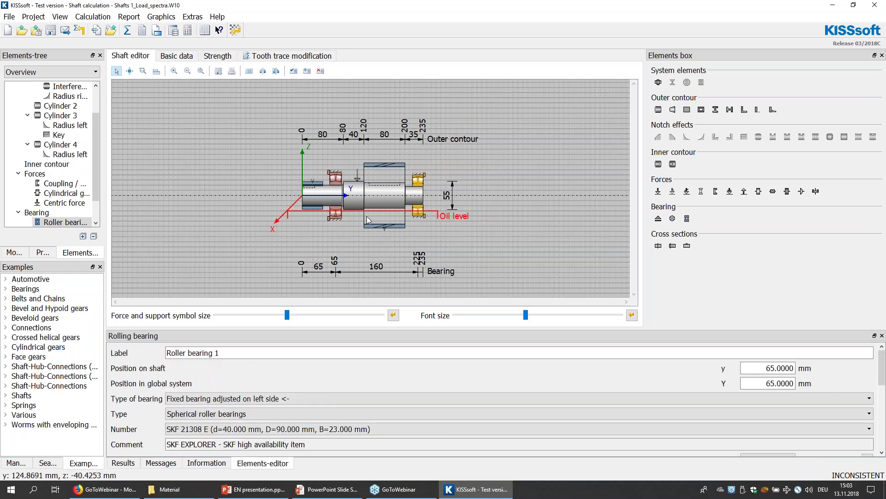
{"action": "left_click", "coordinate": [366, 193]}
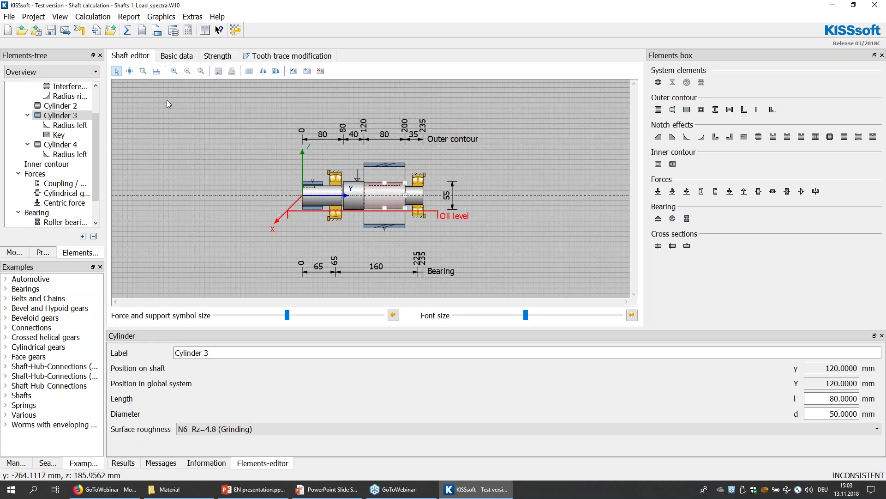
Review the shaft's basic calculation data and the properties of both roller bearings.
{"action": "left_click", "coordinate": [180, 60]}
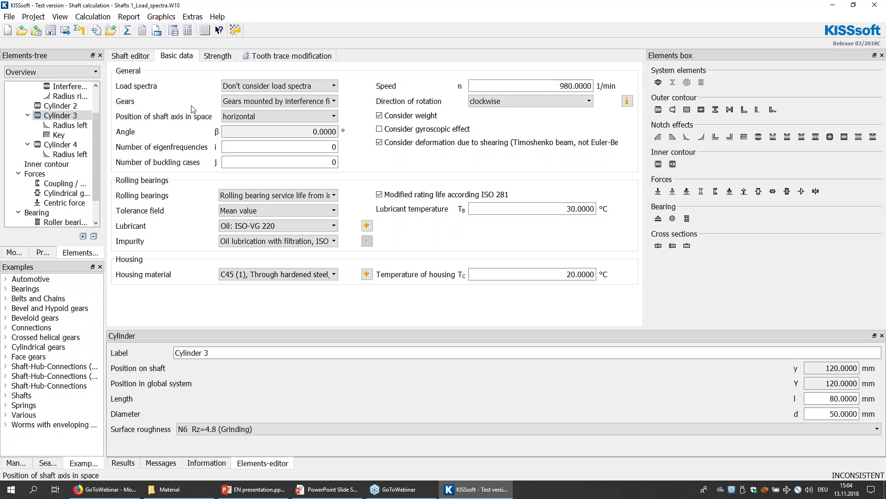
{"action": "left_click", "coordinate": [137, 58]}
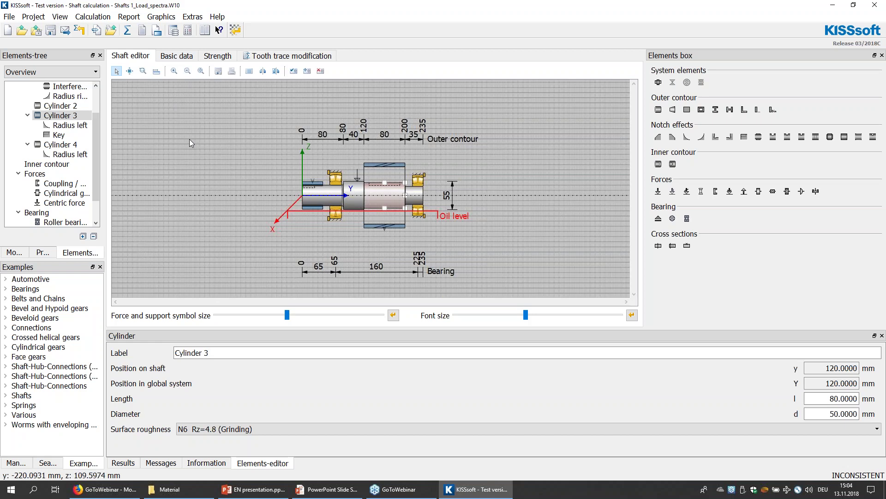
{"action": "left_click", "coordinate": [338, 179]}
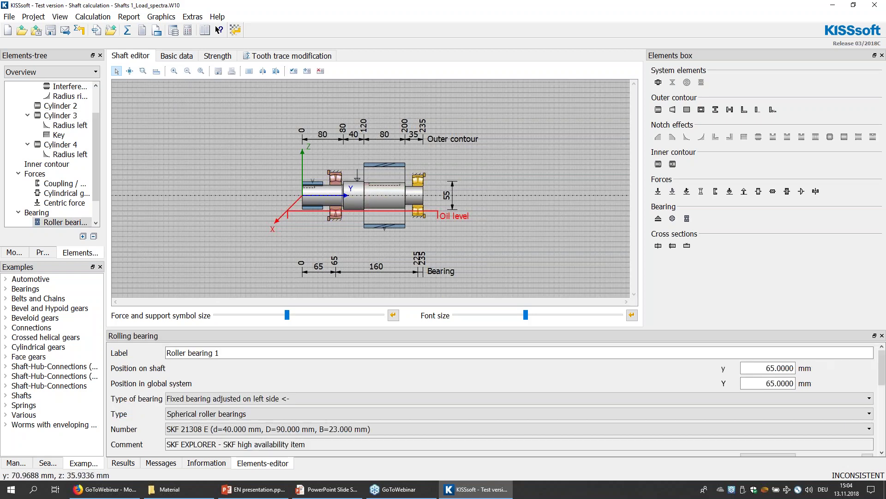
{"action": "left_click", "coordinate": [419, 180]}
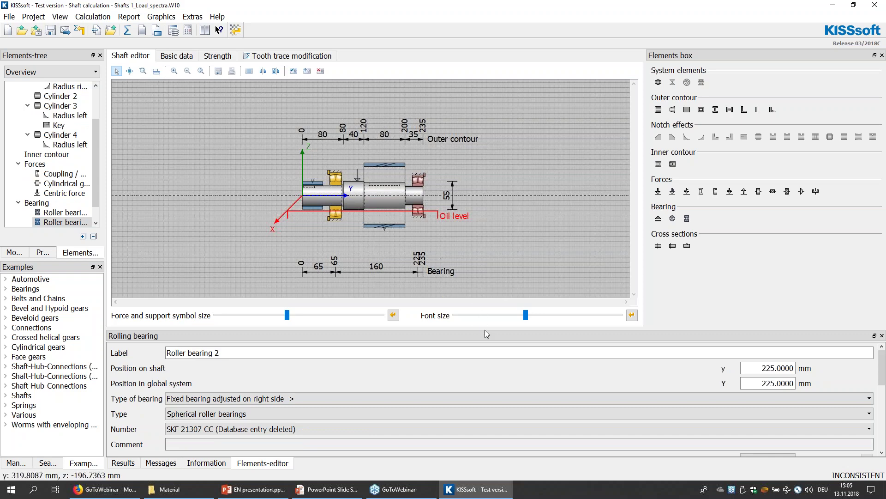
{"action": "left_click_drag", "start_coordinate": [485, 328], "coordinate": [490, 288]}
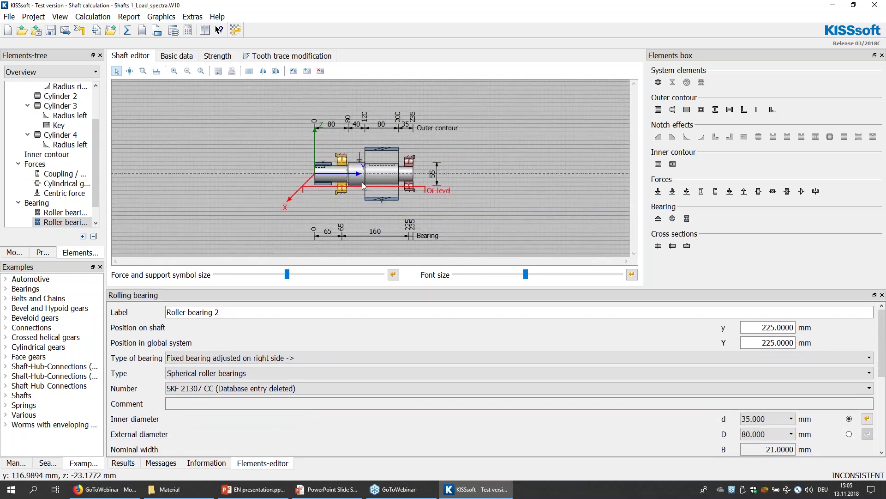
{"action": "left_click", "coordinate": [447, 144]}
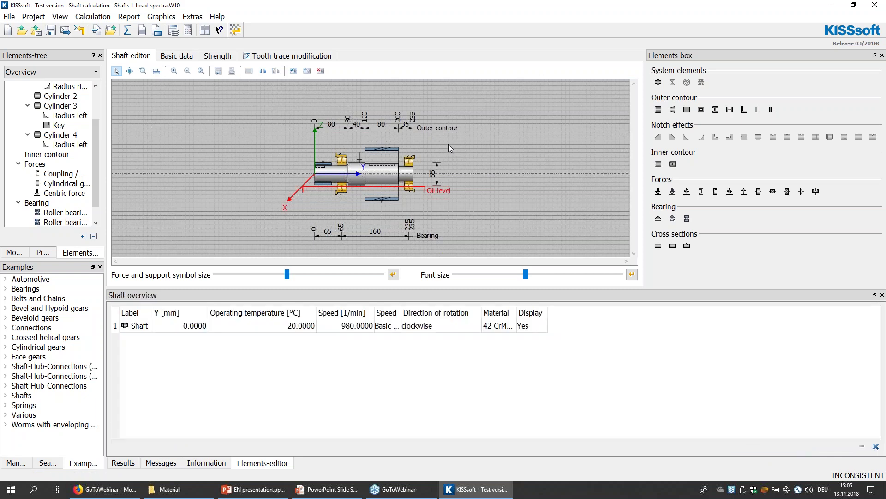
Change the type of Roller bearing 1 to Taper roller bearing (single row).
{"action": "left_click", "coordinate": [342, 160]}
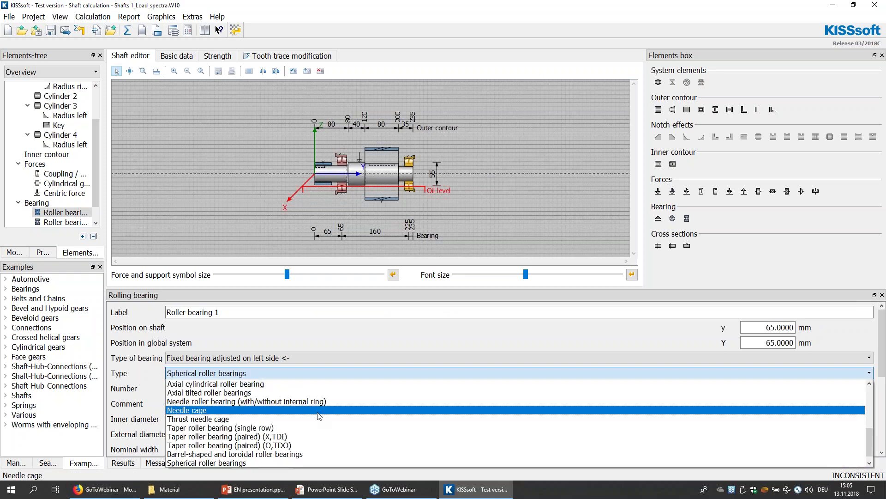
{"action": "left_click", "coordinate": [281, 391]}
{"action": "key", "text": "Down"}
{"action": "key", "text": "Down"}
{"action": "key", "text": "Down"}
{"action": "key", "text": "Down"}
{"action": "key", "text": "Down"}
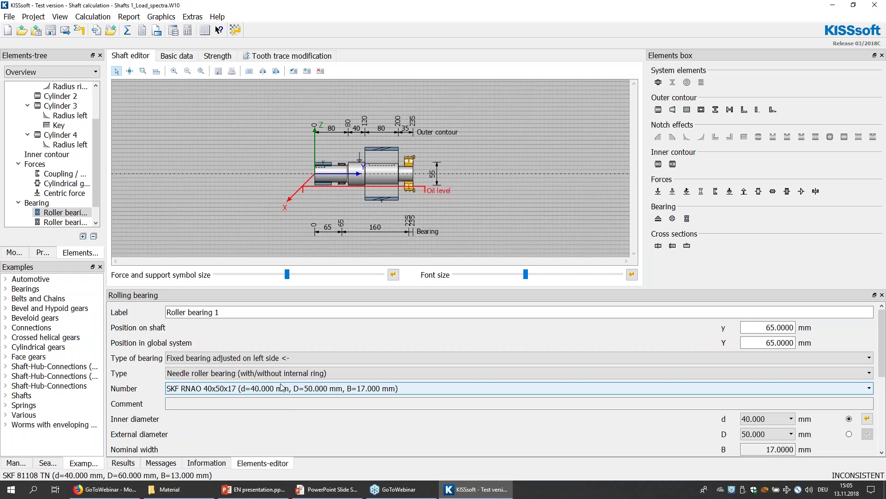
{"action": "key", "text": "Down"}
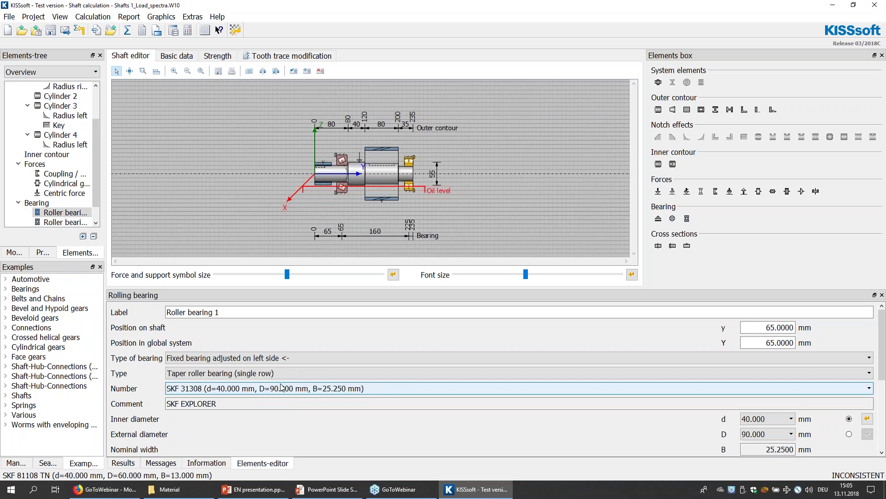
Browse the available bearing numbers for Roller bearing 1 and select SKF 32308 B.
{"action": "left_click", "coordinate": [308, 389]}
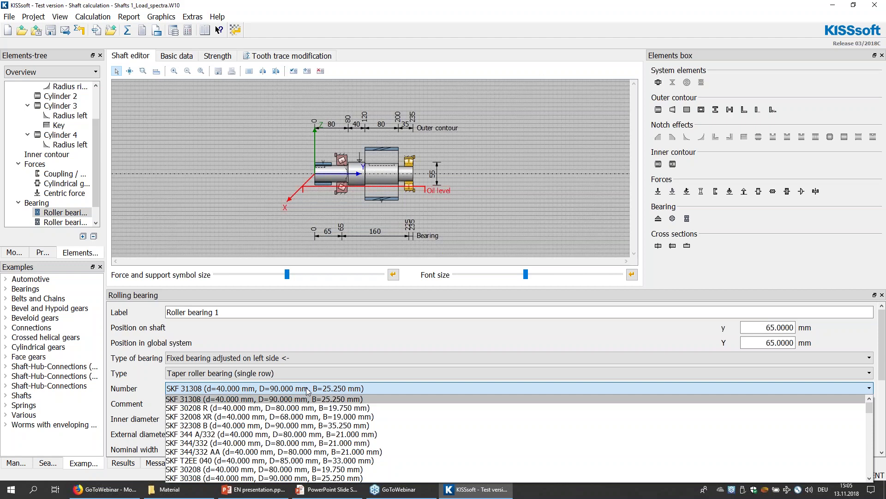
{"action": "left_click", "coordinate": [308, 389]}
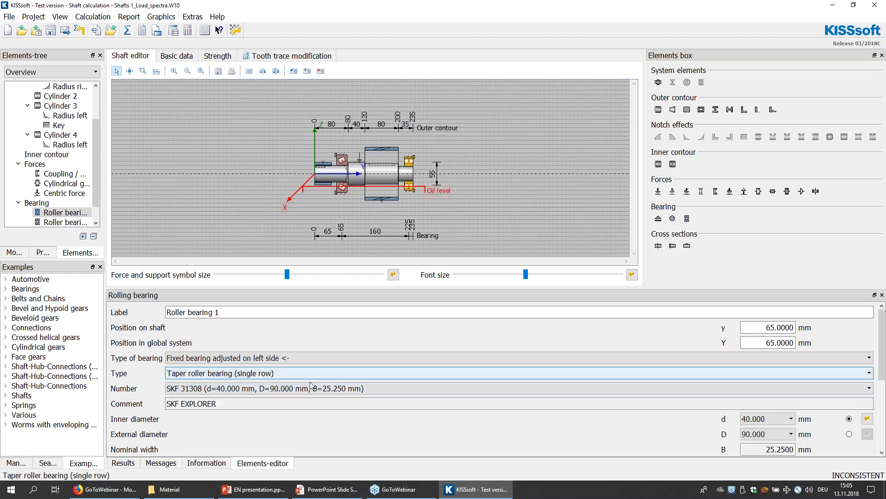
{"action": "left_click", "coordinate": [309, 388]}
{"action": "left_click", "coordinate": [308, 398]}
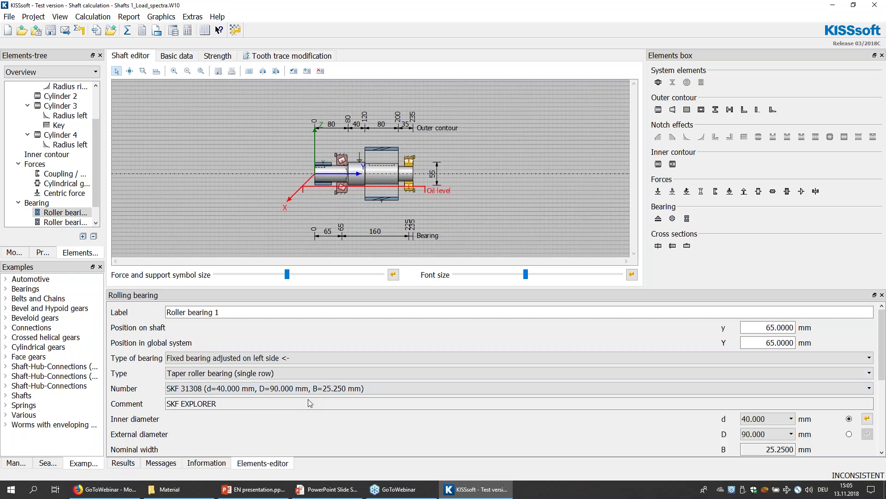
{"action": "key", "text": "Down"}
{"action": "key", "text": "Down"}
{"action": "key", "text": "Down"}
{"action": "key", "text": "Down"}
{"action": "key", "text": "Down"}
{"action": "key", "text": "Down"}
{"action": "key", "text": "Down"}
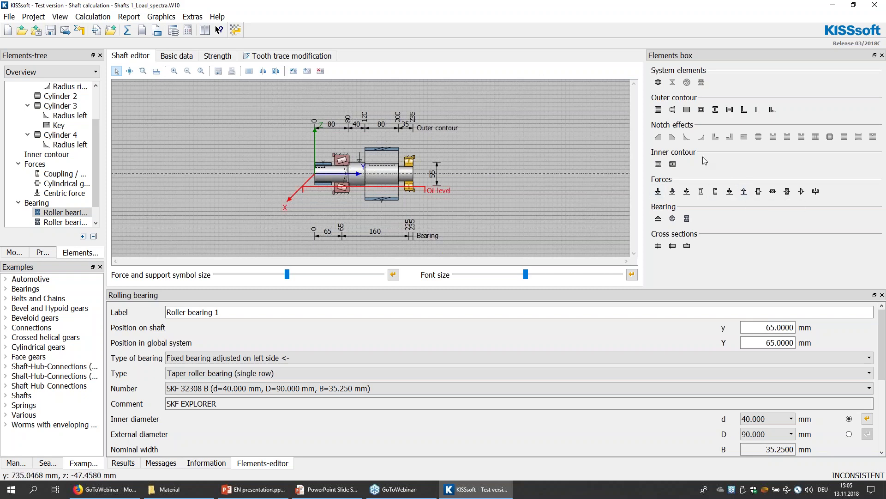
Add a support, shift the coupling along the shaft toward Cylinder 2, and position the support at y = 110 mm.
{"action": "left_click", "coordinate": [660, 224]}
{"action": "left_click_drag", "start_coordinate": [658, 221], "coordinate": [359, 177]}
{"action": "left_click", "coordinate": [660, 218]}
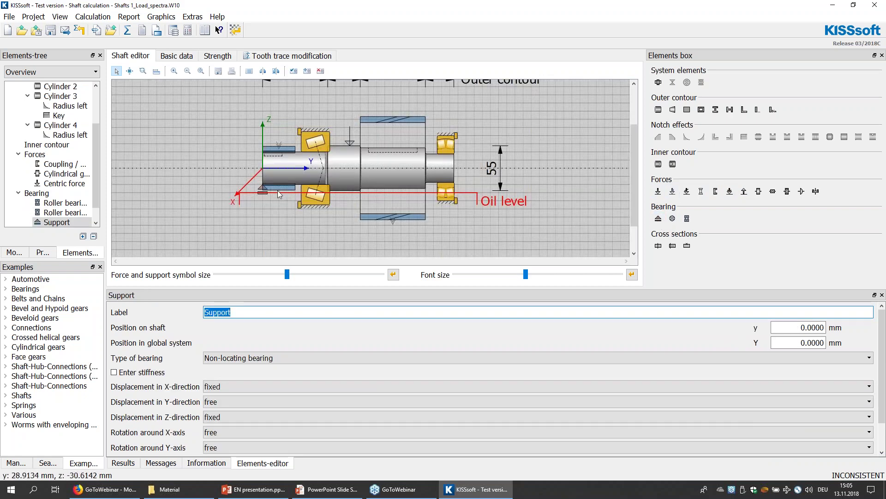
{"action": "left_click_drag", "start_coordinate": [297, 188], "coordinate": [327, 190]}
{"action": "left_click_drag", "start_coordinate": [269, 194], "coordinate": [359, 200]}
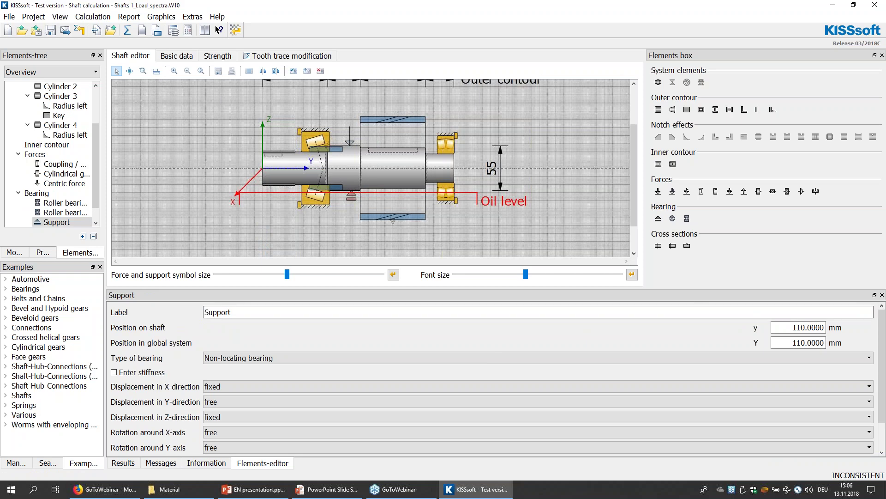
Set the support's type of bearing to Own Input.
{"action": "left_click_drag", "start_coordinate": [882, 328], "coordinate": [880, 356]}
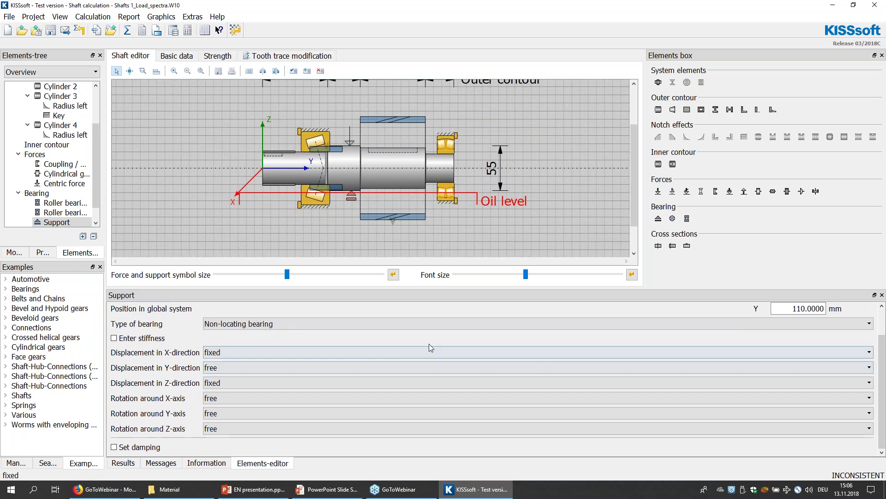
{"action": "left_click", "coordinate": [351, 323]}
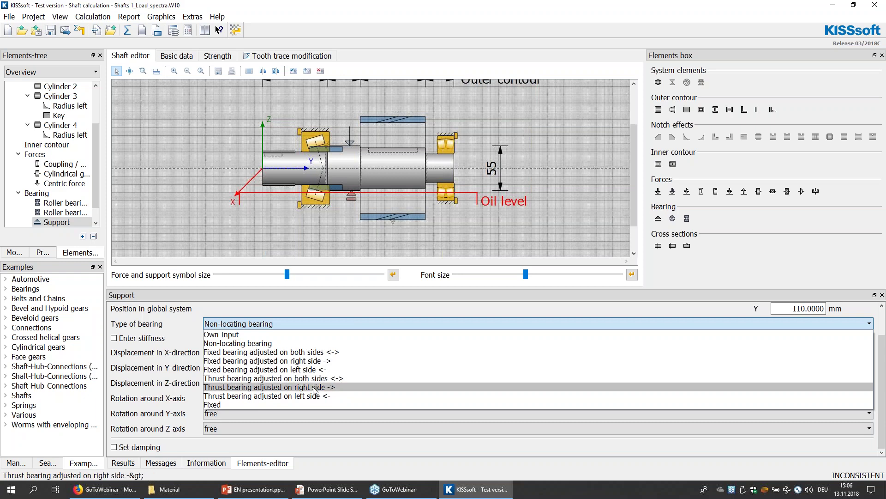
{"action": "left_click", "coordinate": [294, 336]}
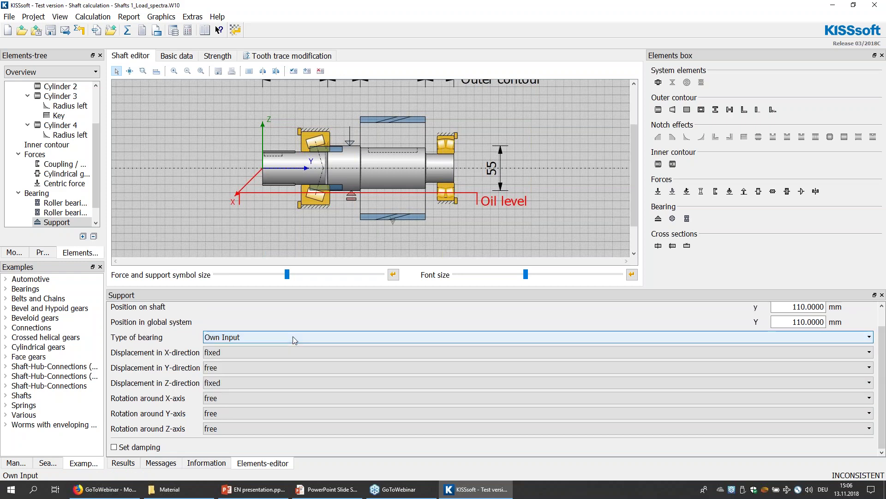
Try fixed with stiffness for the support's displacement in X-direction and settle on single direction left (negative direction).
{"action": "left_click", "coordinate": [276, 354]}
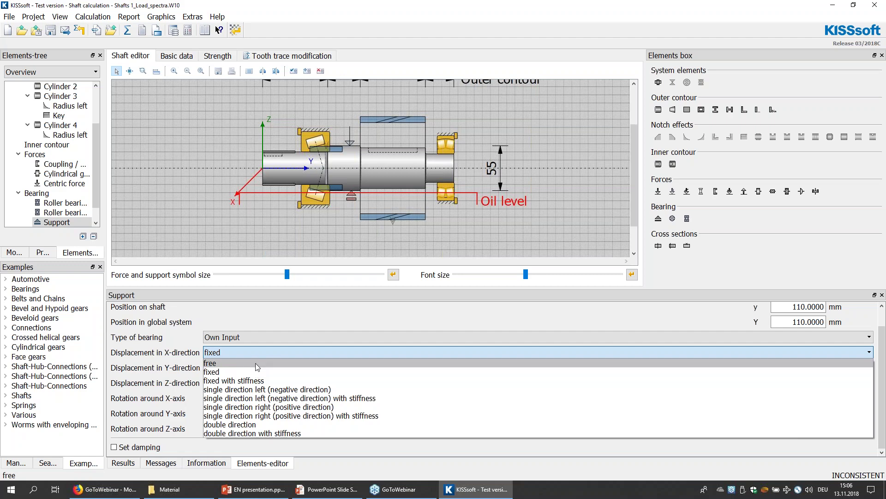
{"action": "left_click", "coordinate": [257, 382]}
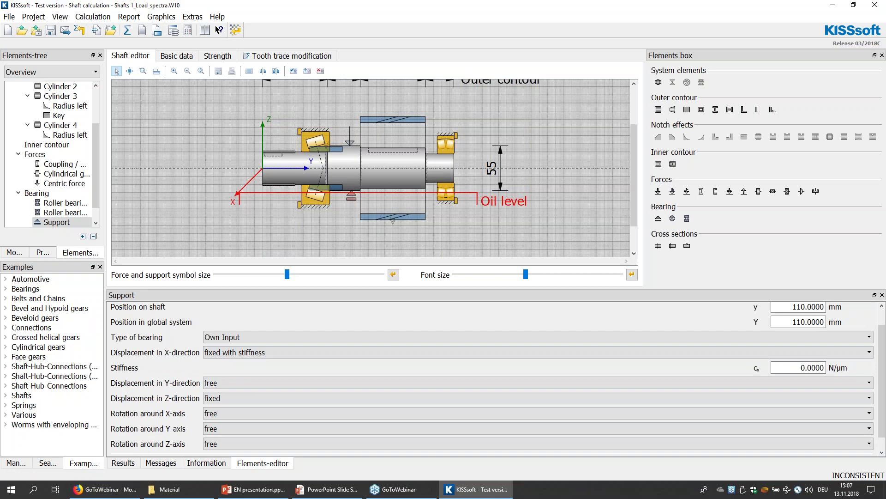
{"action": "left_click", "coordinate": [458, 353]}
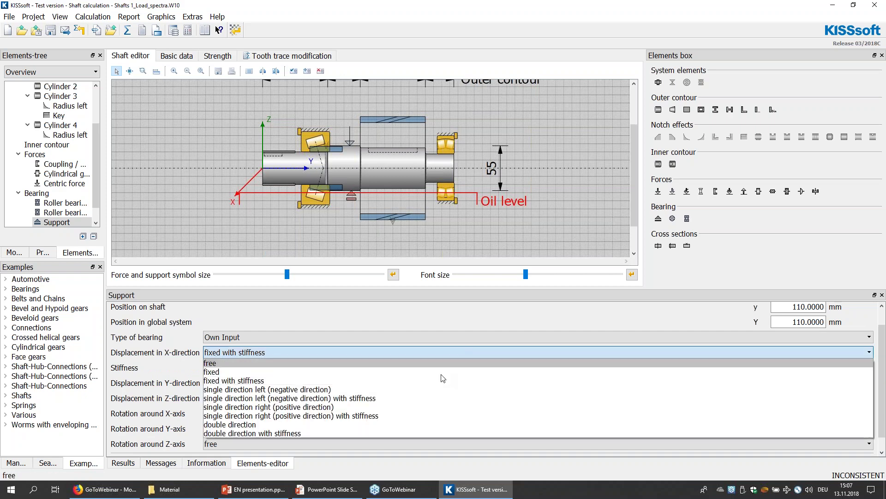
{"action": "left_click", "coordinate": [427, 387]}
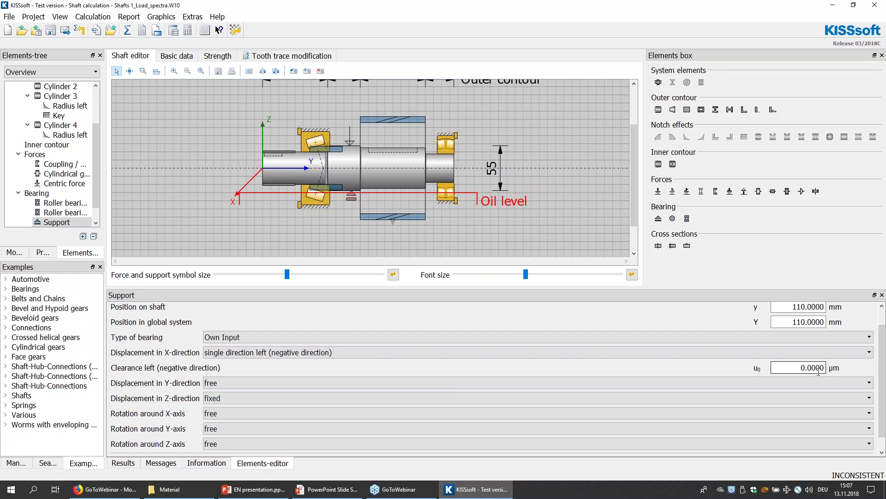
{"action": "left_click", "coordinate": [450, 352]}
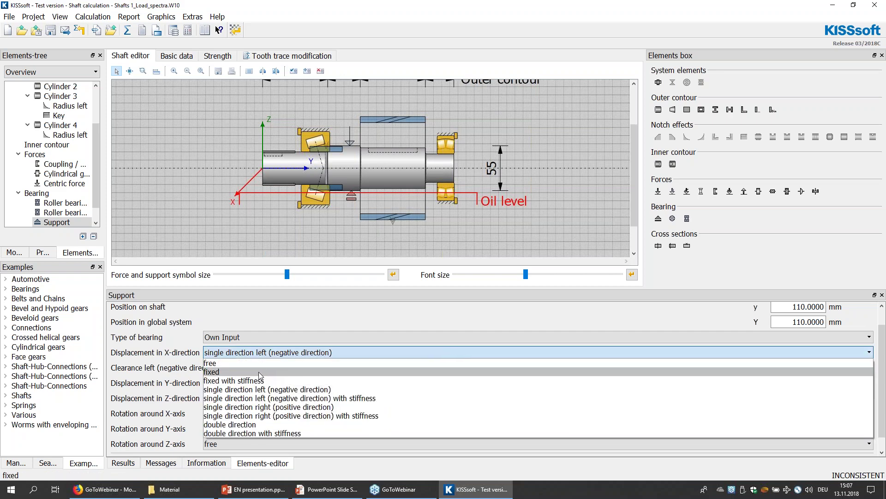
{"action": "left_click", "coordinate": [507, 215]}
{"action": "left_click", "coordinate": [522, 214]}
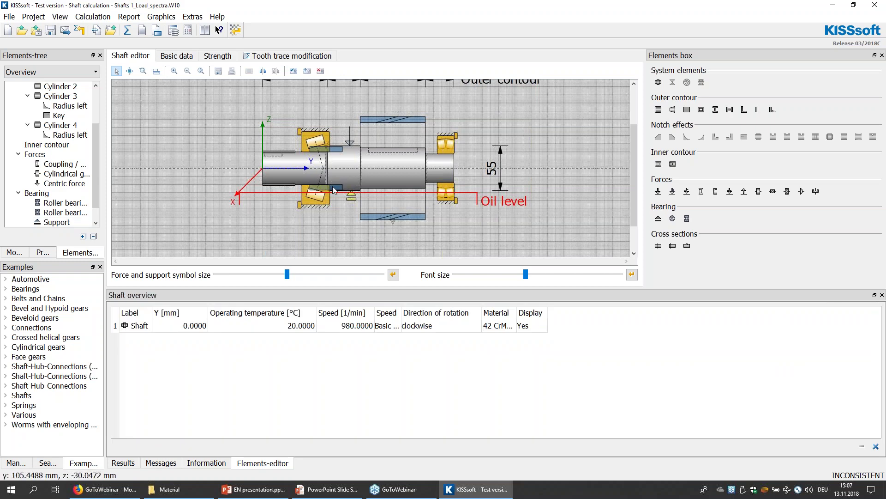
Try Roller bearing 1 as a fixed bearing adjusted on both sides and settle on Fixed bearing adjusted on right side.
{"action": "left_click", "coordinate": [310, 141]}
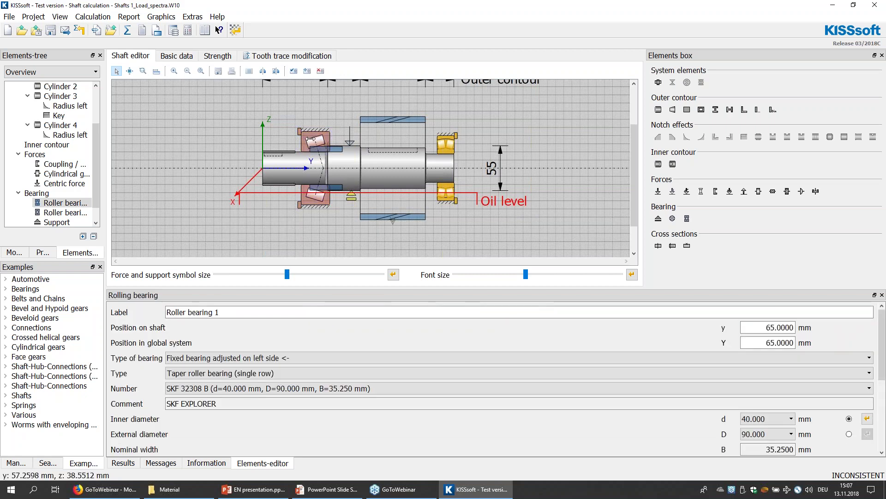
{"action": "left_click", "coordinate": [284, 358]}
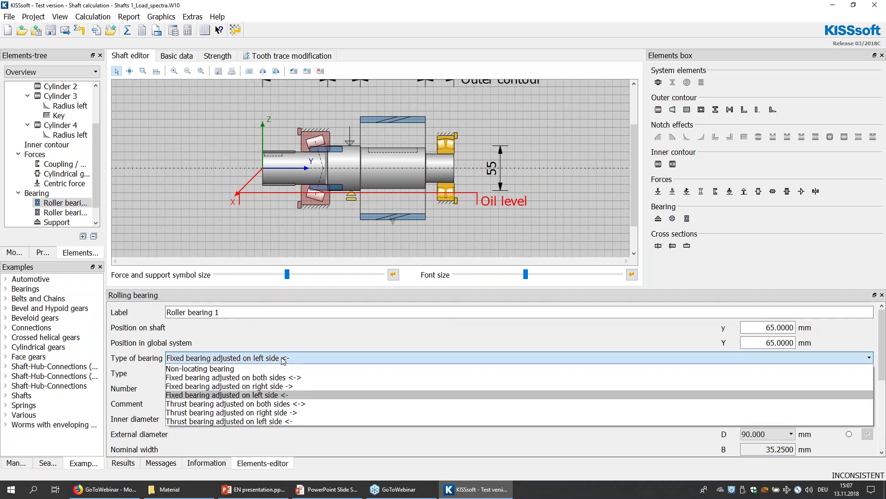
{"action": "left_click", "coordinate": [304, 379]}
{"action": "left_click", "coordinate": [300, 358]}
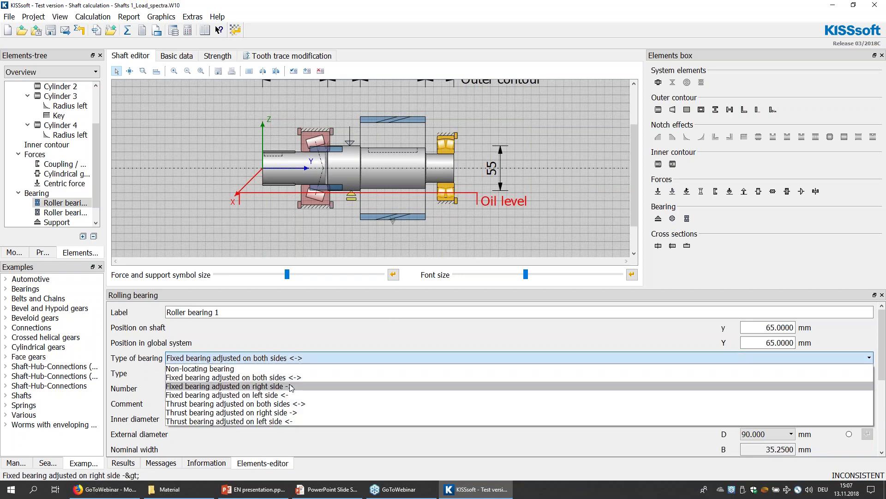
{"action": "left_click", "coordinate": [290, 386]}
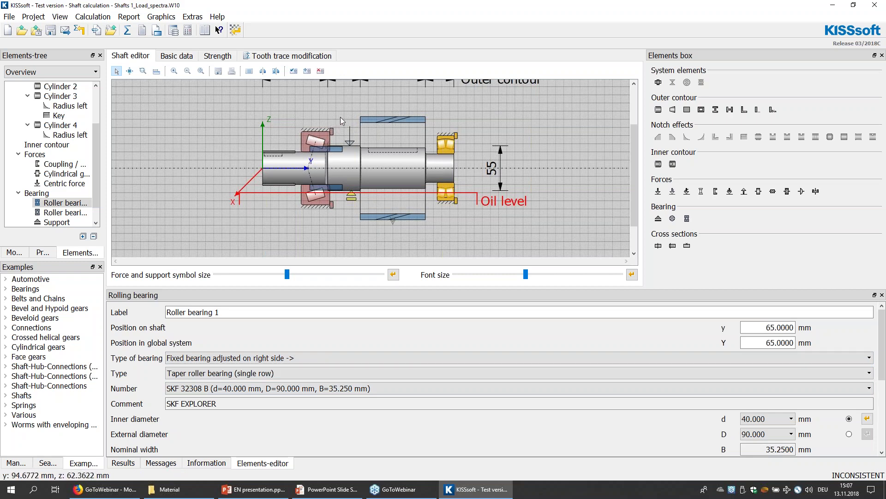
{"action": "scroll", "coordinate": [339, 118], "scroll_direction": "up", "scroll_amount": 2}
{"action": "scroll", "coordinate": [339, 117], "scroll_direction": "up", "scroll_amount": 1}
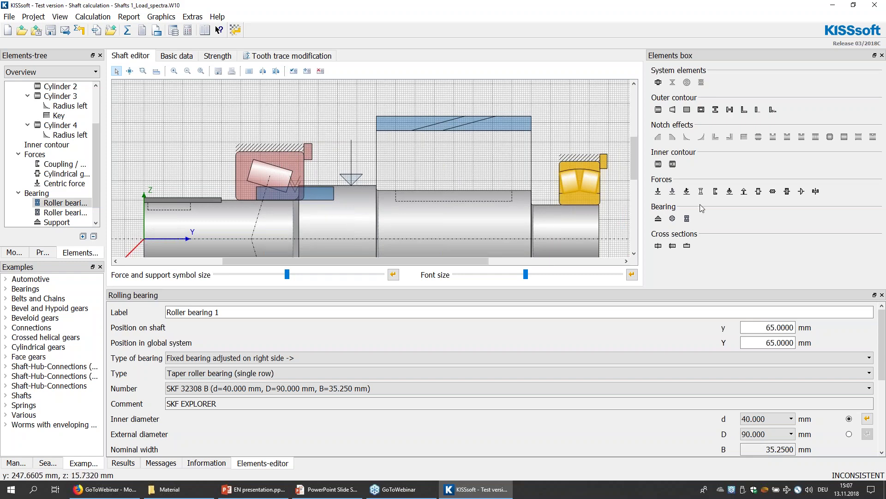
Add a plain journal bearing, reopen its properties and select its attitude angle value for editing.
{"action": "left_click", "coordinate": [672, 218]}
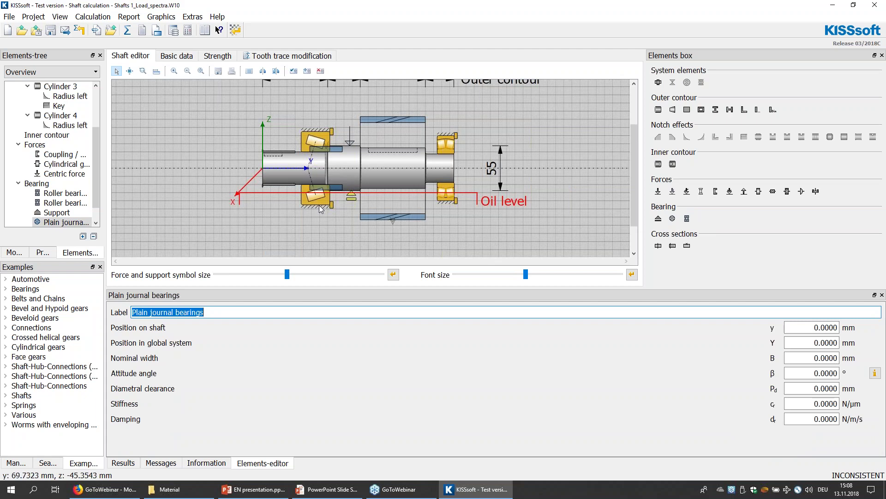
{"action": "left_click", "coordinate": [323, 190]}
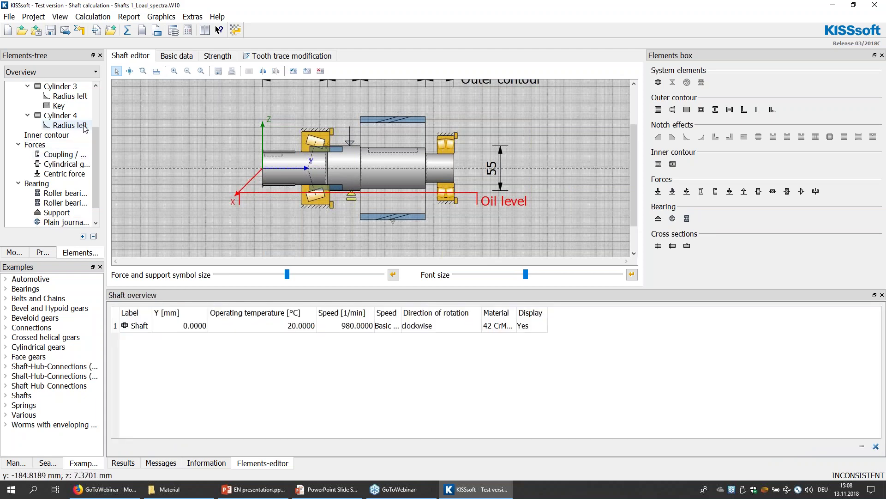
{"action": "left_click", "coordinate": [62, 222]}
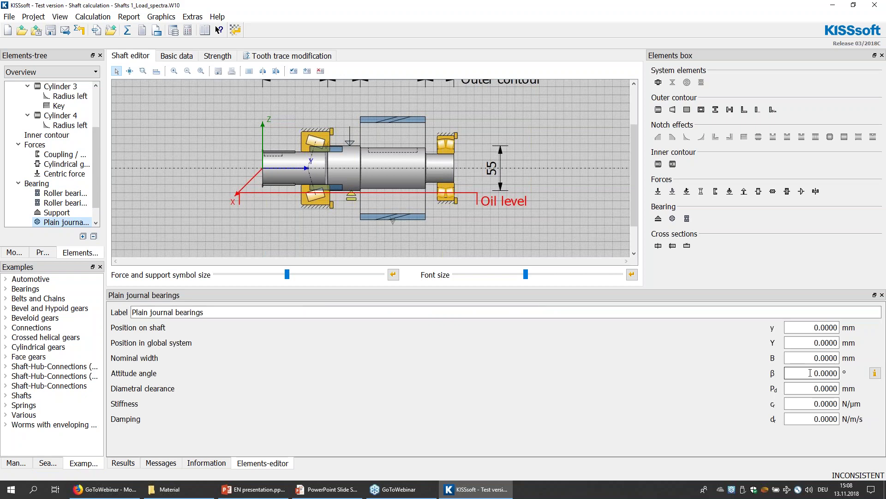
{"action": "left_click_drag", "start_coordinate": [811, 372], "coordinate": [834, 374]}
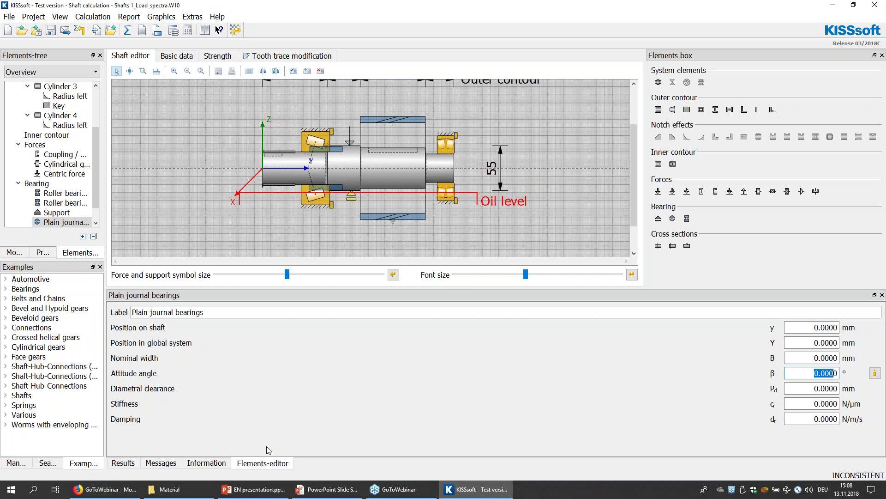
Open the Shafts 3 calculation from the Demo_shaft project.
{"action": "left_click", "coordinate": [42, 254]}
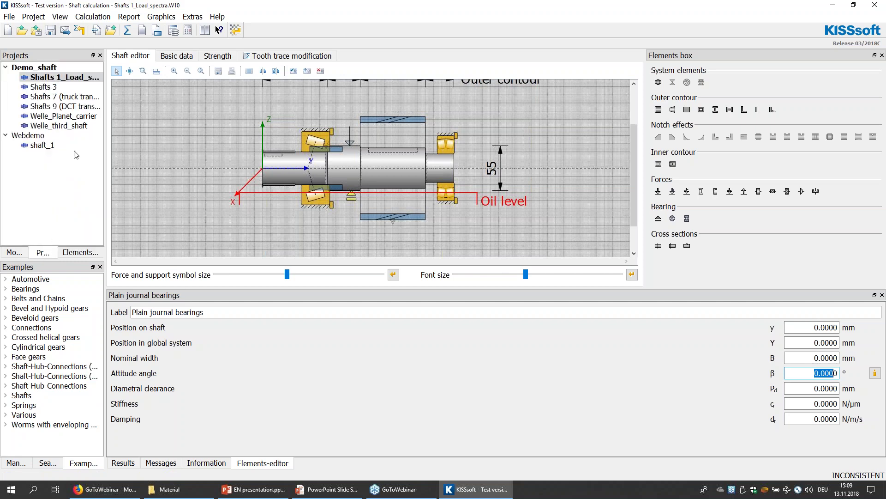
{"action": "double_click", "coordinate": [52, 88]}
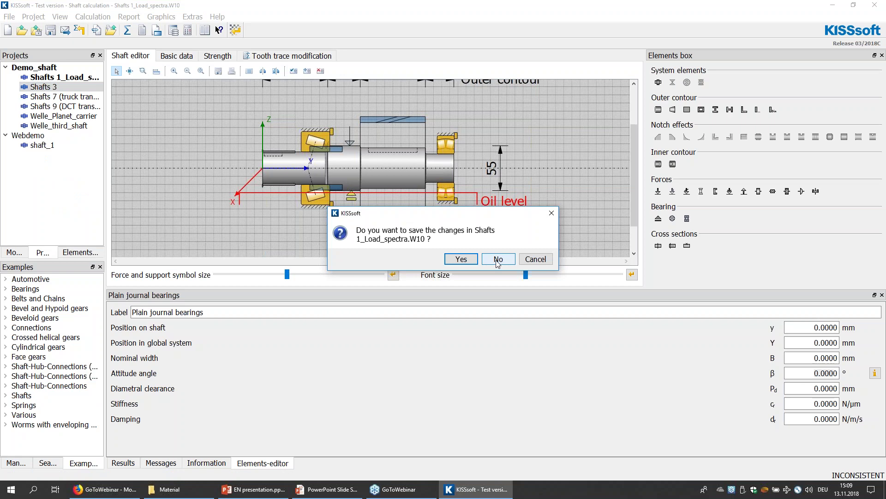
{"action": "left_click", "coordinate": [457, 258]}
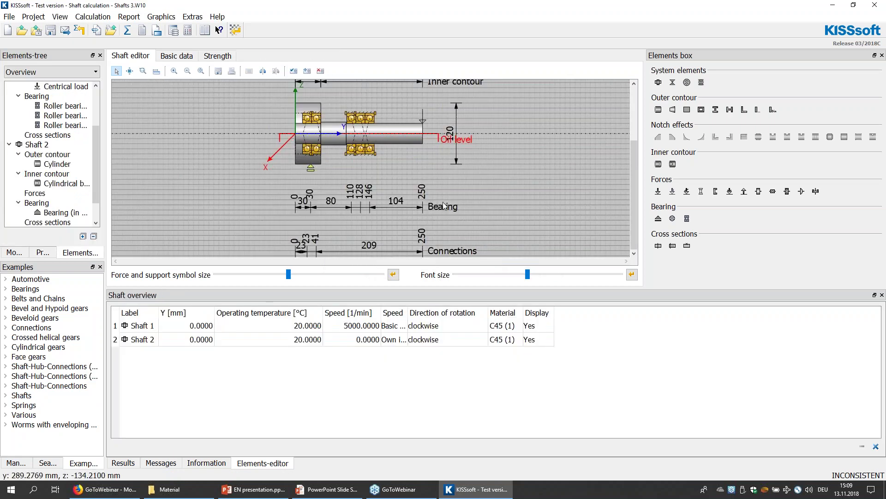
{"action": "scroll", "coordinate": [443, 205], "scroll_direction": "up", "scroll_amount": 4}
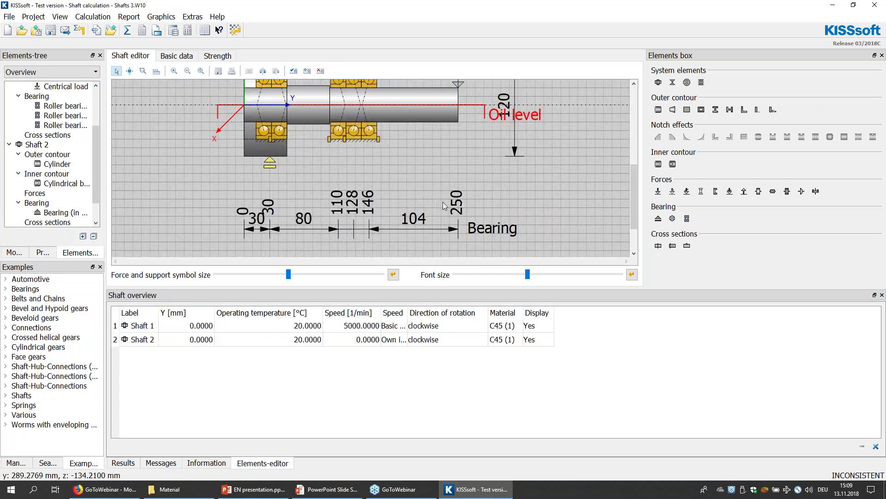
{"action": "left_click_drag", "start_coordinate": [634, 173], "coordinate": [631, 153]}
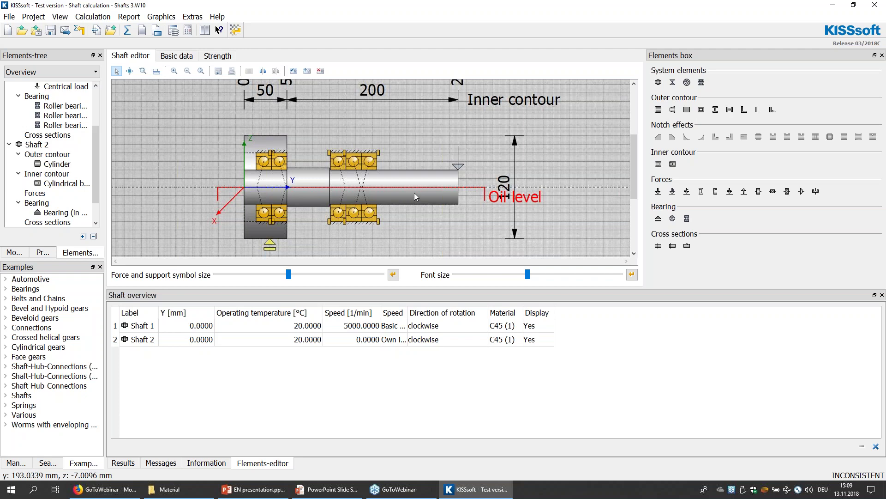
{"action": "left_click", "coordinate": [883, 45]}
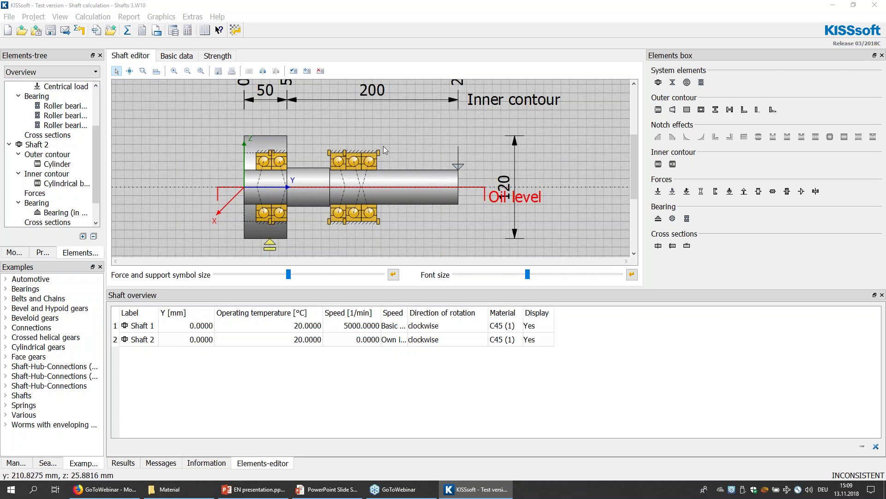
In the basic data, try the rolling bearing service life from inner geometry (ISO/TS 16281) and switch back to the classic service life method.
{"action": "left_click", "coordinate": [176, 56]}
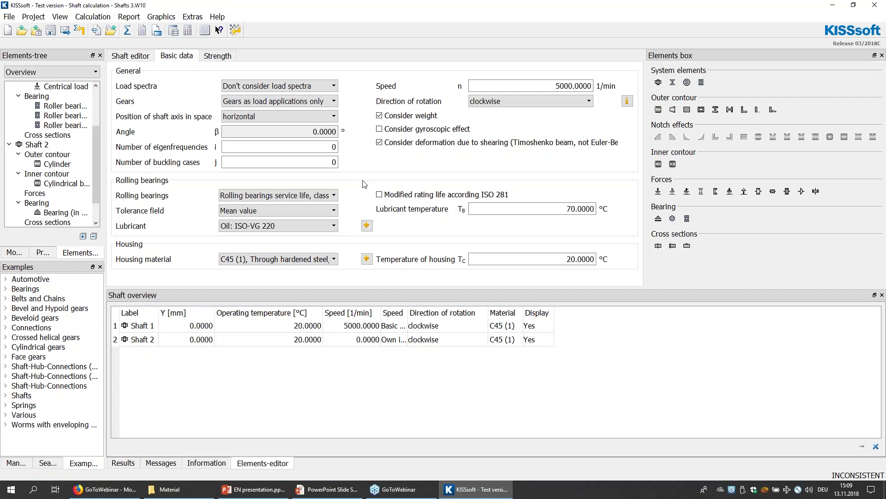
{"action": "left_click", "coordinate": [326, 196]}
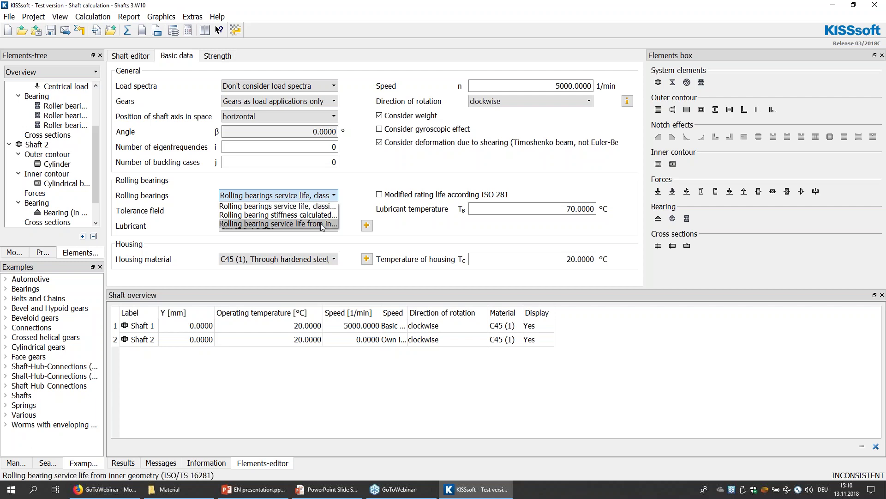
{"action": "left_click", "coordinate": [323, 225]}
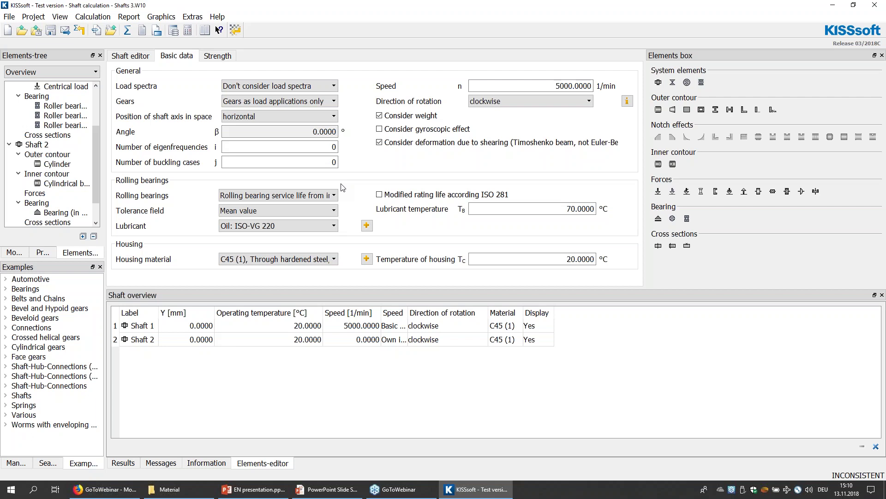
{"action": "left_click", "coordinate": [330, 196]}
{"action": "left_click", "coordinate": [330, 207]}
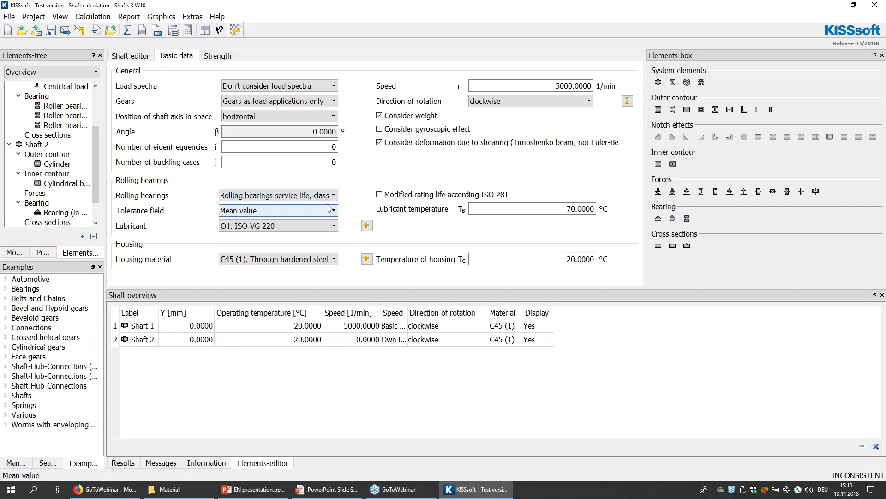
Run the shaft calculation for Shafts 3 from the shaft model and acknowledge the bearing service life warnings.
{"action": "left_click", "coordinate": [131, 55]}
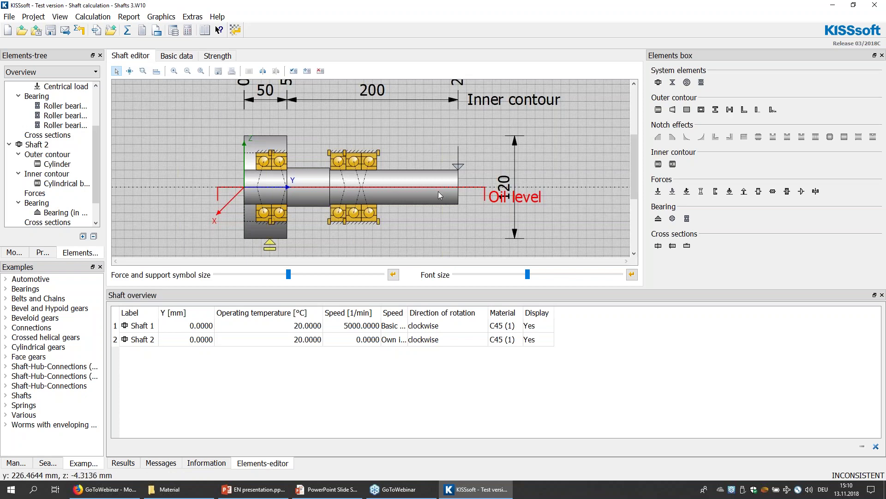
{"action": "left_click", "coordinate": [128, 33]}
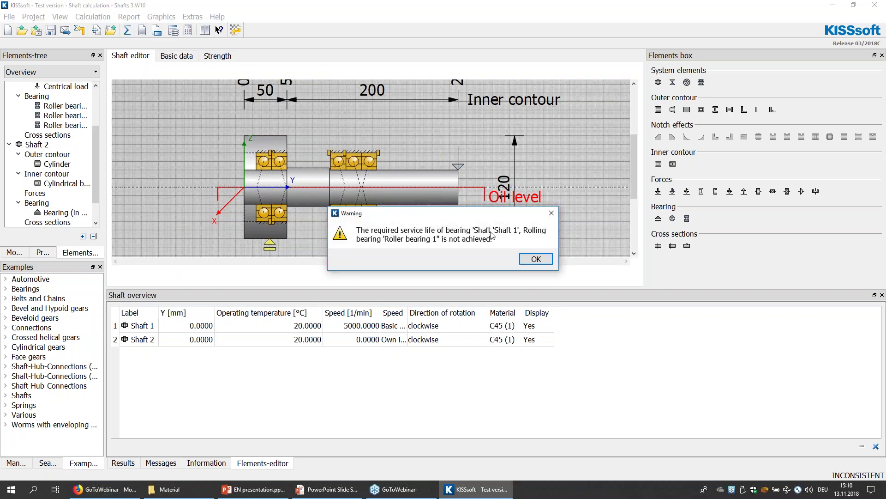
{"action": "left_click", "coordinate": [535, 259]}
{"action": "left_click", "coordinate": [537, 271]}
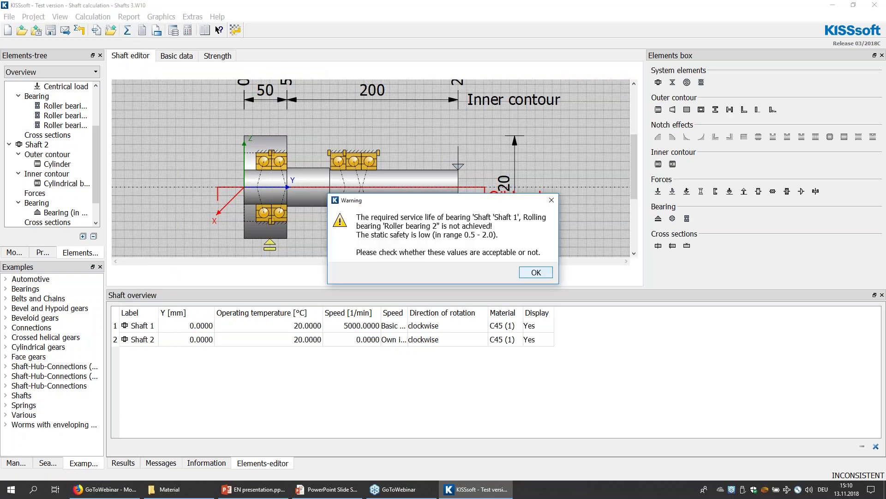
{"action": "left_click", "coordinate": [548, 274]}
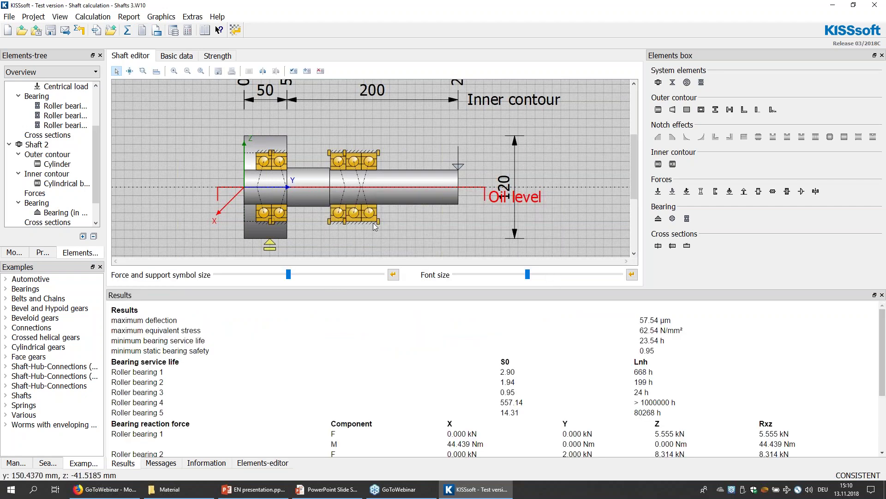
Display the shaft's Displacement (bending etc.) diagram and enlarge its window.
{"action": "left_click", "coordinate": [162, 16]}
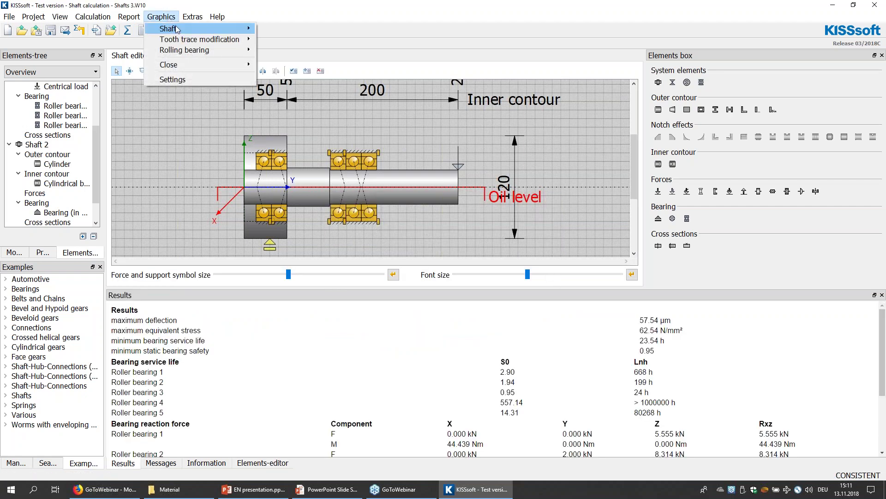
{"action": "mouse_move", "coordinate": [178, 29]}
{"action": "left_click", "coordinate": [286, 29]}
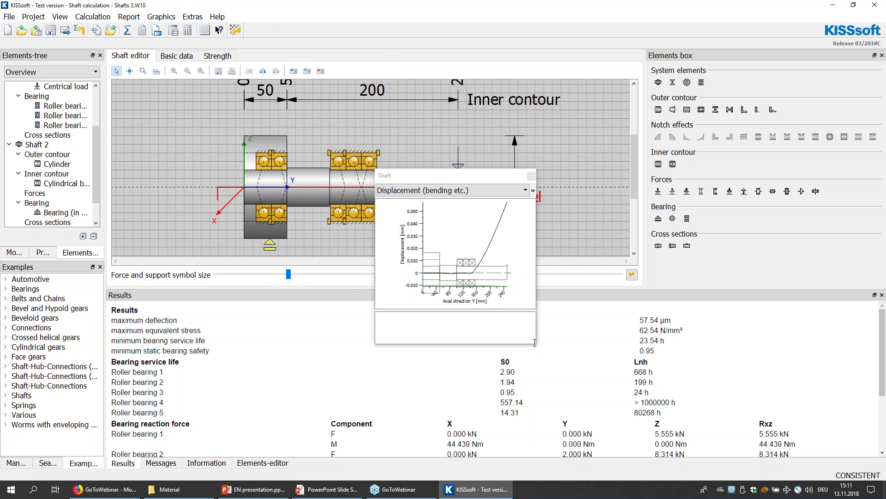
{"action": "left_click_drag", "start_coordinate": [535, 342], "coordinate": [744, 456]}
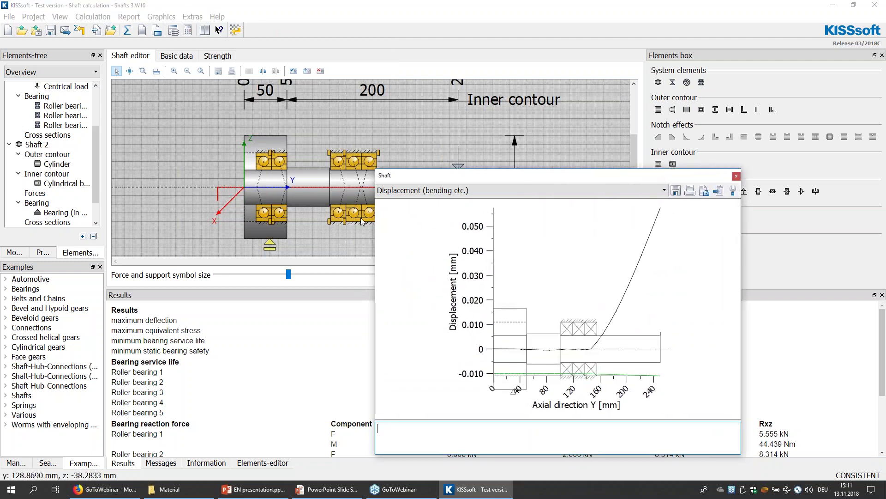
Enlarge the displacement diagram beside the shaft model and set the rolling bearings to service life from inner geometry in the basic data.
{"action": "left_click_drag", "start_coordinate": [375, 169], "coordinate": [344, 115]}
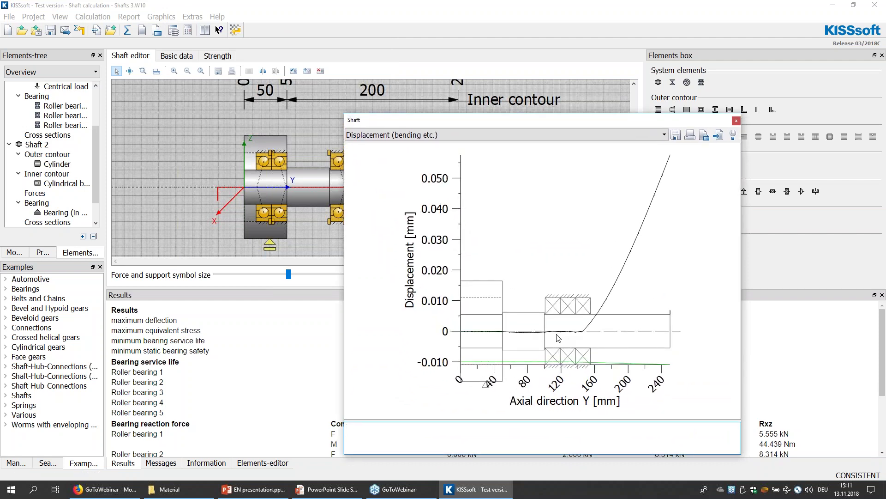
{"action": "left_click_drag", "start_coordinate": [400, 123], "coordinate": [526, 121]}
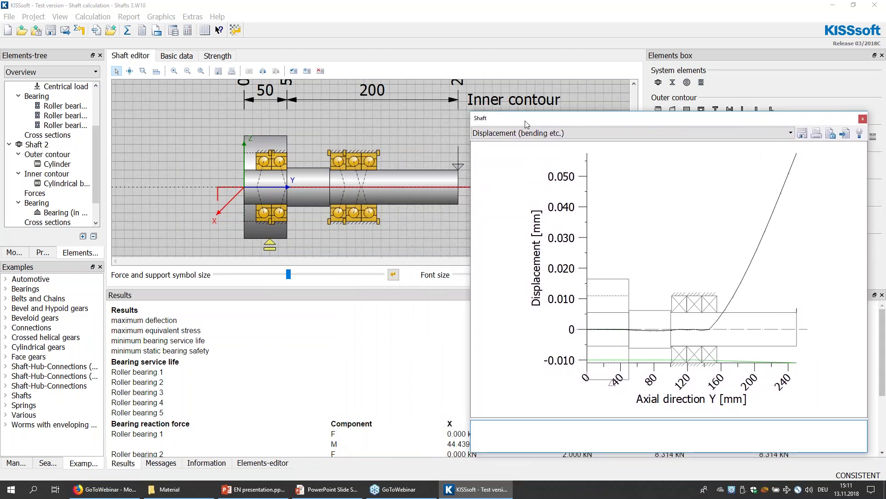
{"action": "left_click", "coordinate": [177, 57]}
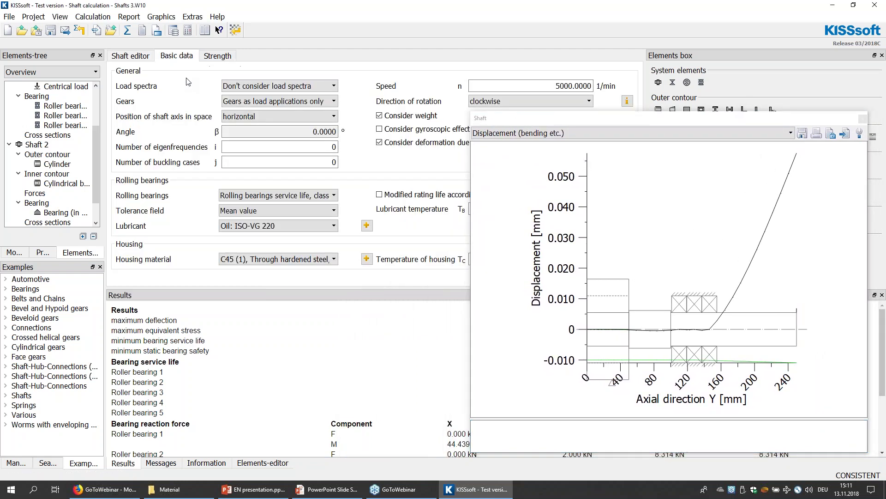
{"action": "left_click", "coordinate": [281, 199]}
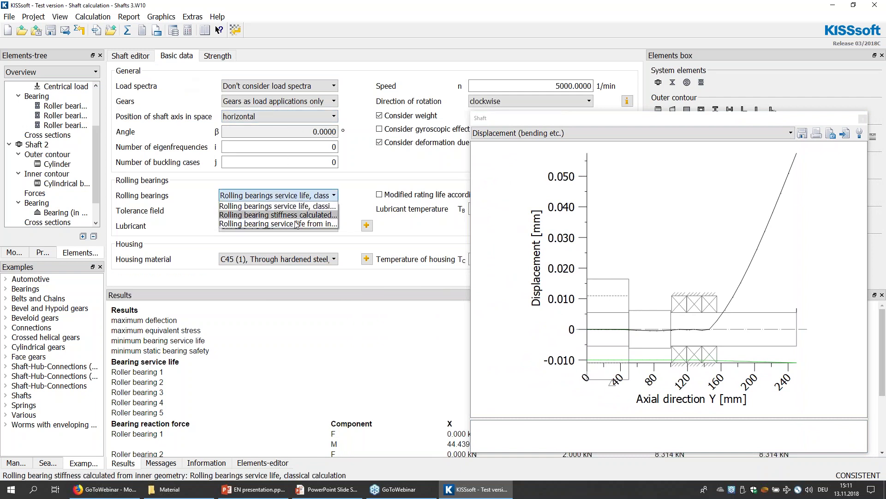
{"action": "left_click", "coordinate": [295, 224]}
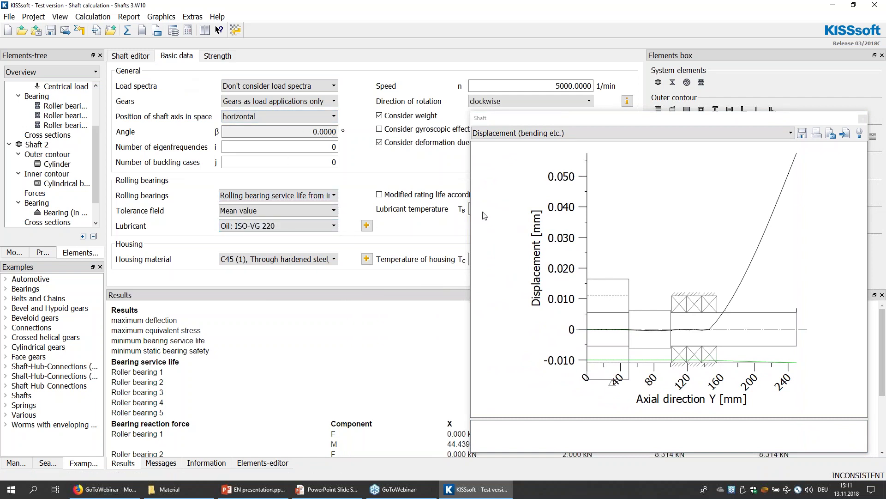
Save the Arbitrary plane displacement curve from the diagram's properties as a black, continuous reference curve.
{"action": "left_click", "coordinate": [854, 143]}
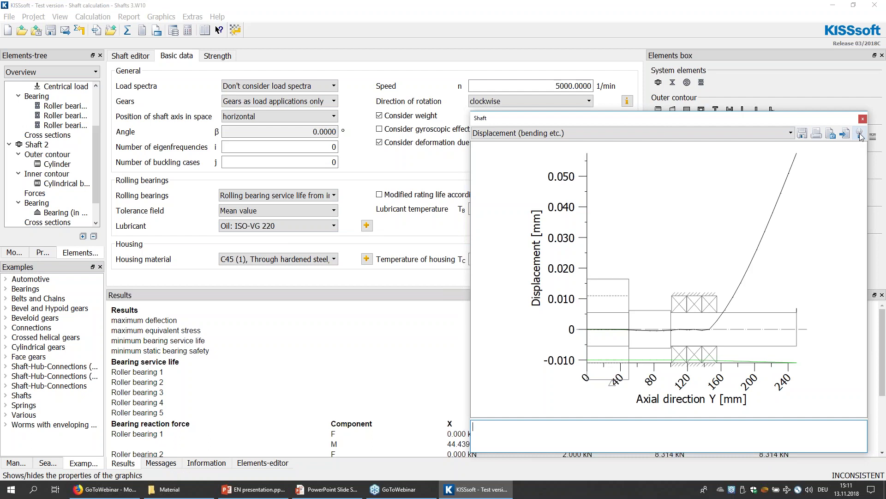
{"action": "left_click", "coordinate": [859, 134]}
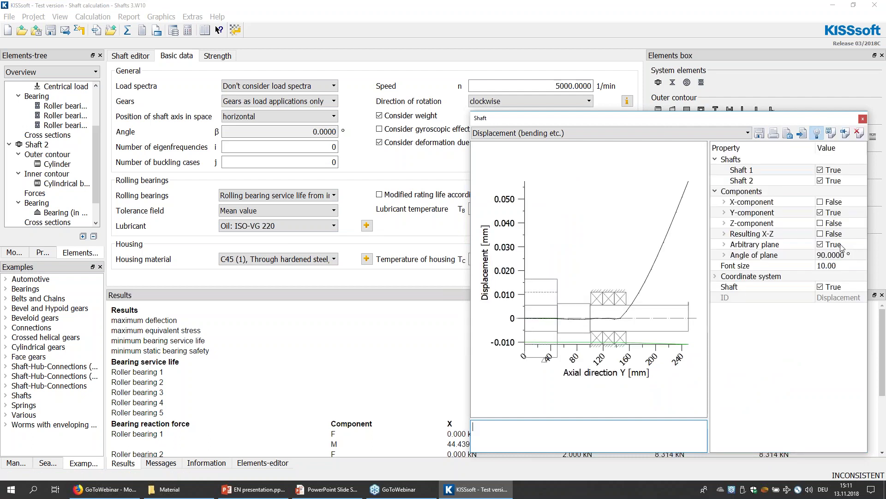
{"action": "left_click", "coordinate": [840, 248]}
{"action": "left_click", "coordinate": [841, 137]}
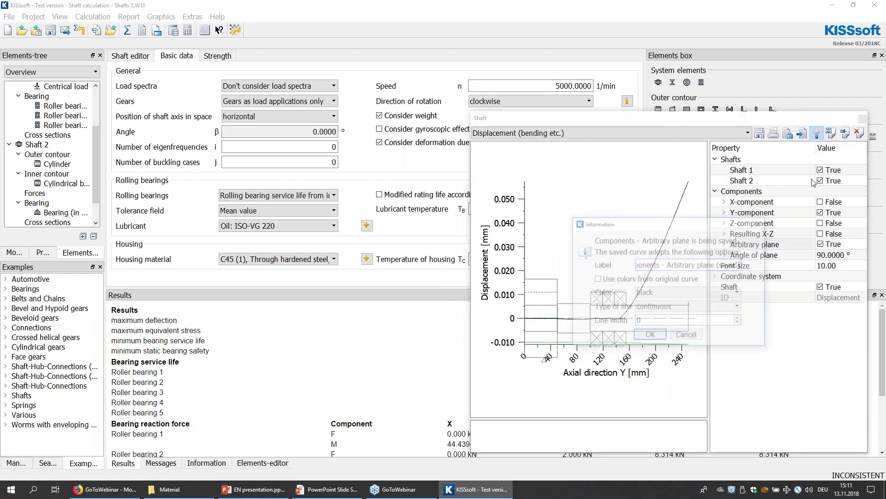
{"action": "left_click", "coordinate": [650, 338]}
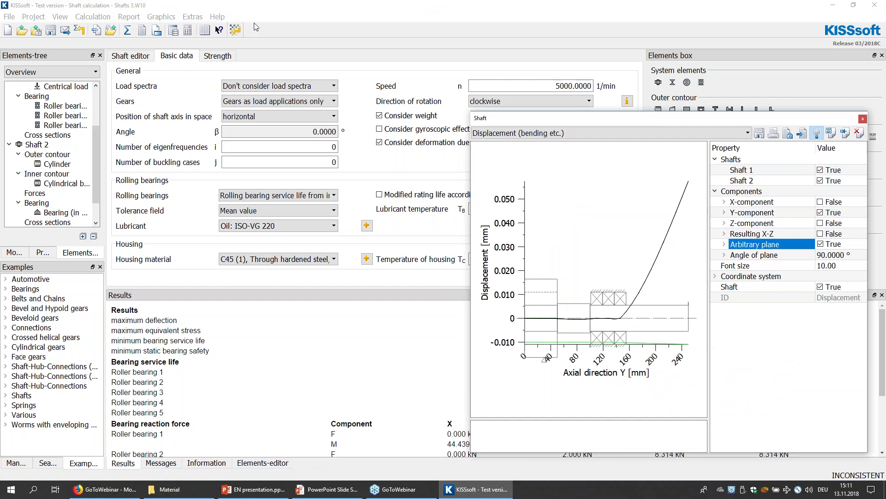
Recalculate the shaft, acknowledge the operating speed warning and hide the diagram properties to compare the new displacement curve with the saved one.
{"action": "left_click", "coordinate": [128, 30]}
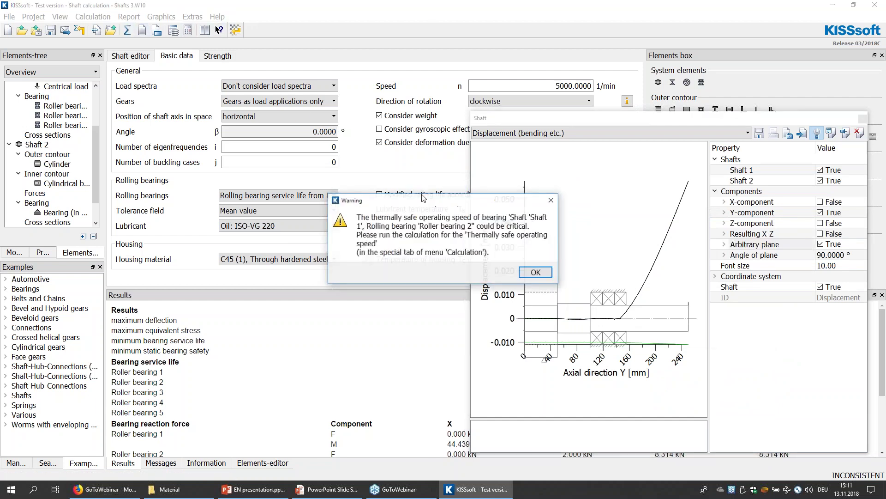
{"action": "key", "text": "Return"}
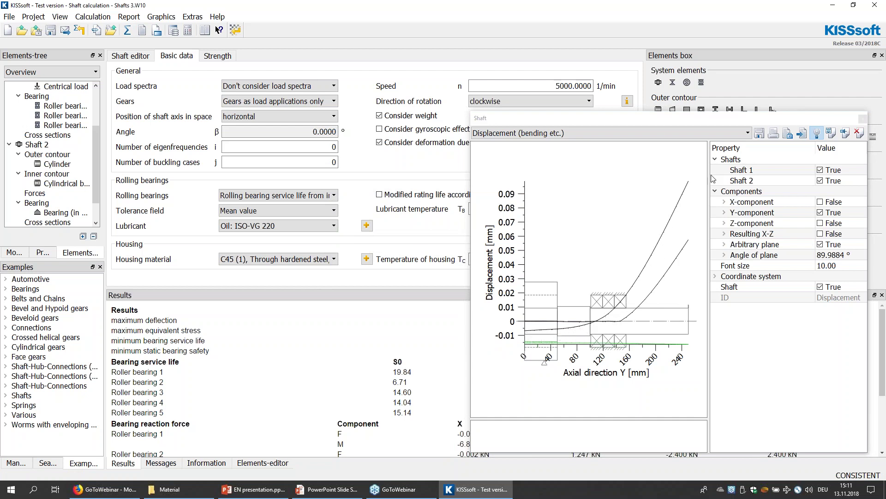
{"action": "left_click", "coordinate": [817, 133]}
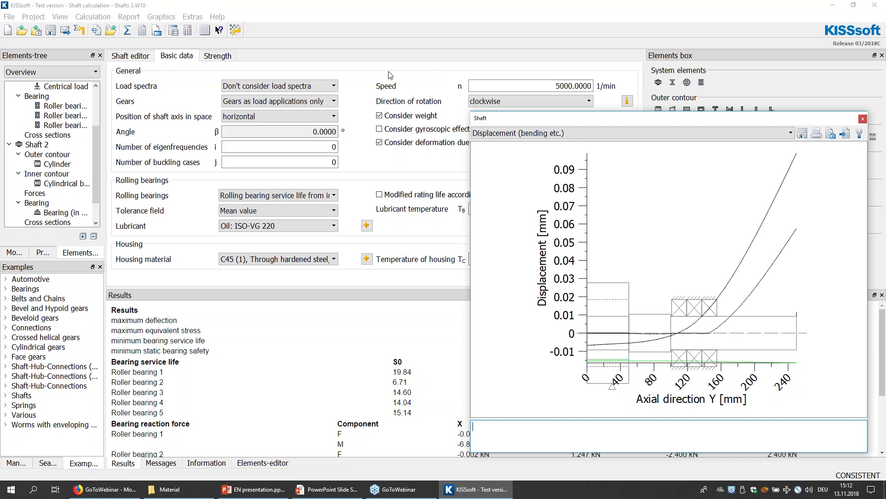
Close the displacement diagram and enlarge the shaft model area above the results.
{"action": "left_click", "coordinate": [142, 56]}
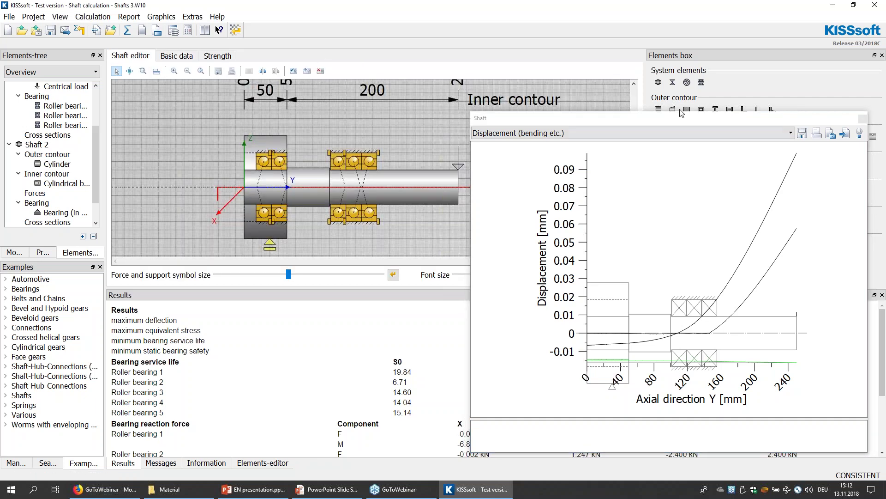
{"action": "left_click", "coordinate": [863, 120]}
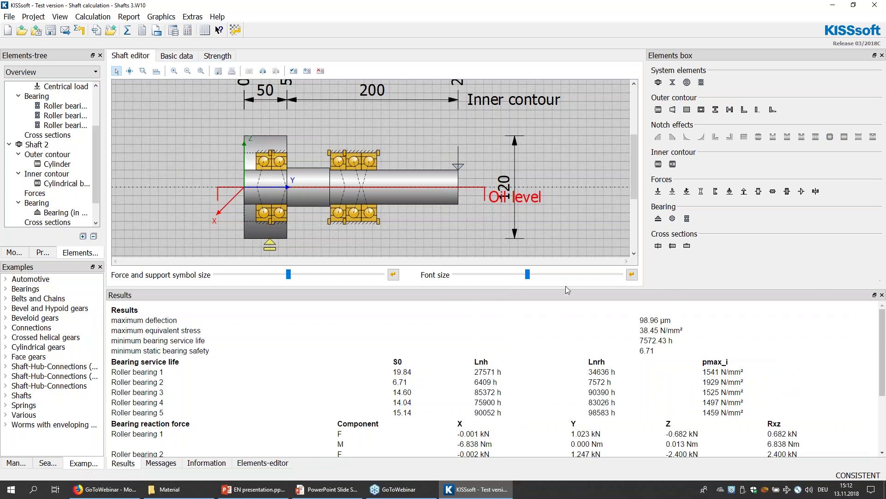
{"action": "left_click_drag", "start_coordinate": [536, 292], "coordinate": [525, 319]}
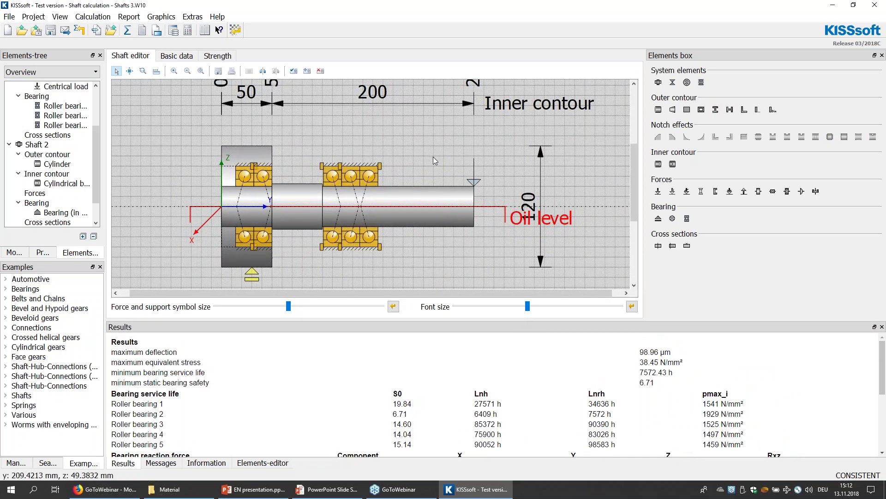
{"action": "scroll", "coordinate": [433, 157], "scroll_direction": "down", "scroll_amount": 3}
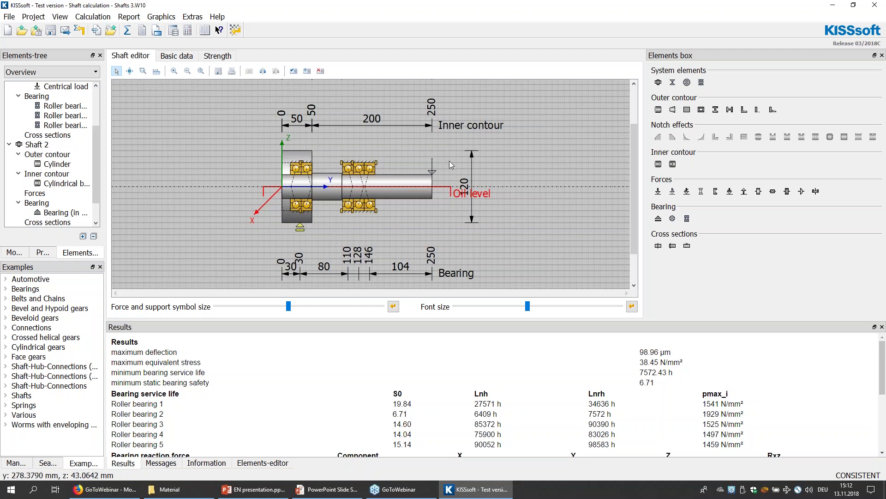
Start a new shaft calculation and read in the Shanthi Gears DXF file as its background drawing.
{"action": "left_click", "coordinate": [9, 33]}
{"action": "left_click", "coordinate": [485, 256]}
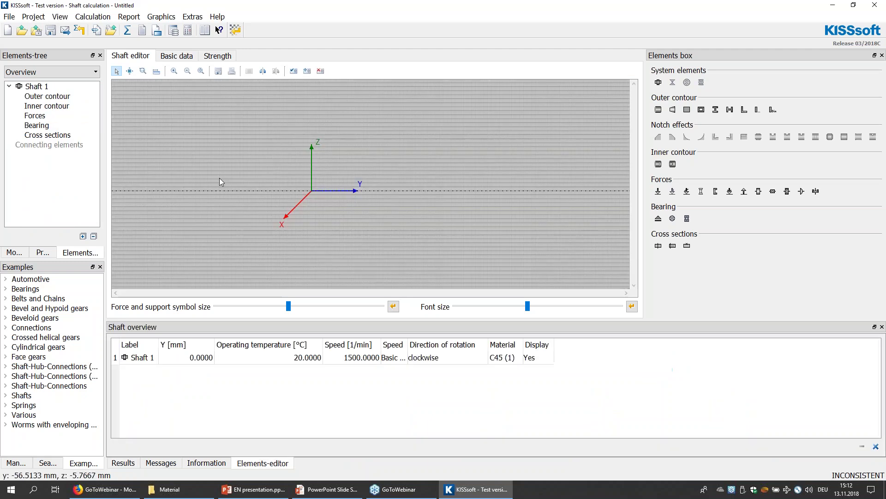
{"action": "left_click", "coordinate": [295, 73]}
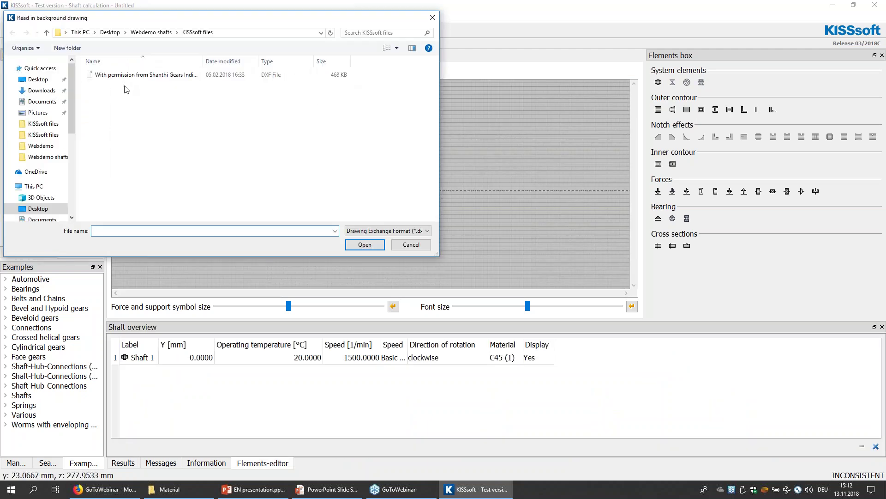
{"action": "left_click", "coordinate": [160, 77]}
{"action": "double_click", "coordinate": [160, 78]}
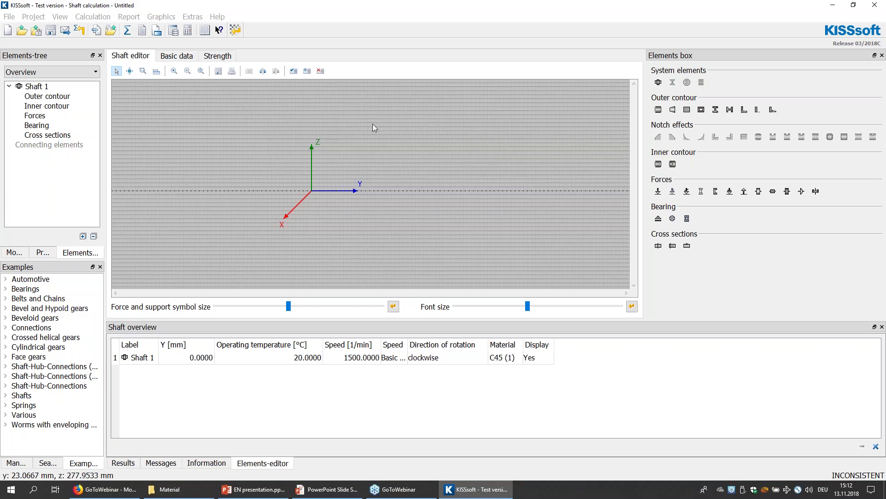
Add four default cylinders, each 20 mm long and 20 mm in diameter, to the outer contour of Shaft 1.
{"action": "scroll", "coordinate": [402, 140], "scroll_direction": "up", "scroll_amount": 2}
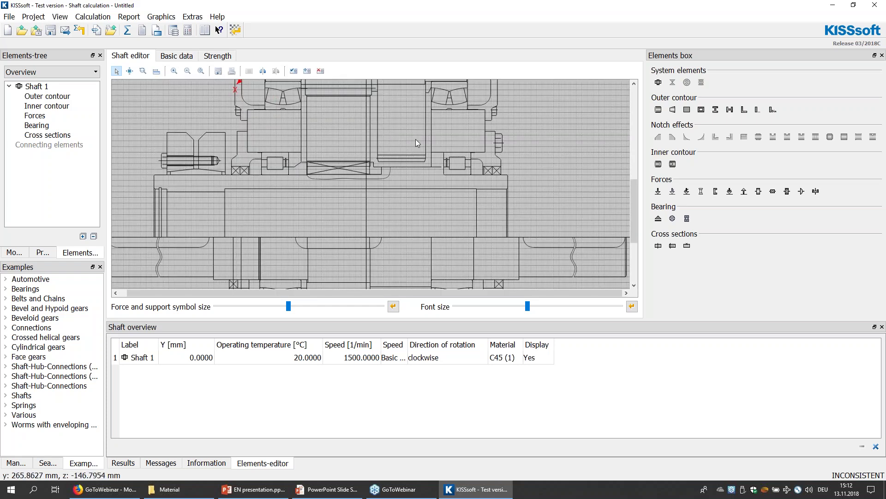
{"action": "scroll", "coordinate": [416, 140], "scroll_direction": "down", "scroll_amount": 2}
{"action": "scroll", "coordinate": [416, 139], "scroll_direction": "down", "scroll_amount": 1}
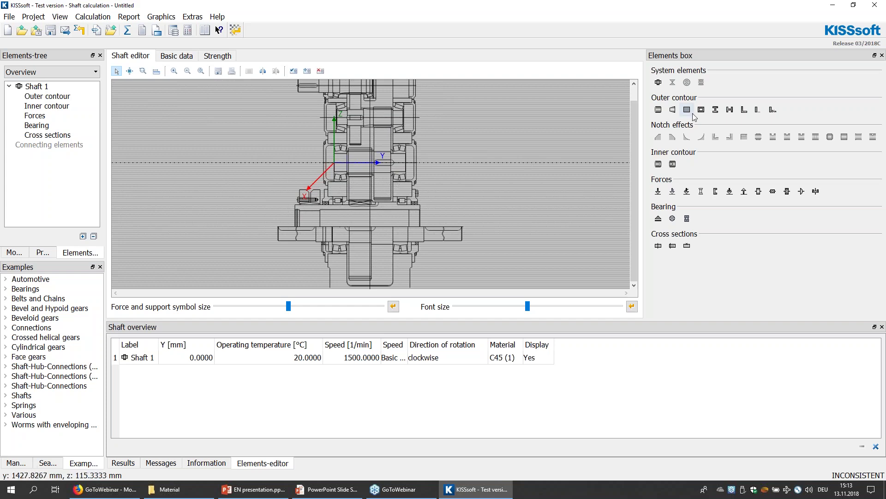
{"action": "left_click", "coordinate": [659, 109]}
{"action": "left_click", "coordinate": [659, 110]}
{"action": "left_click", "coordinate": [658, 110]}
{"action": "left_click", "coordinate": [659, 110]}
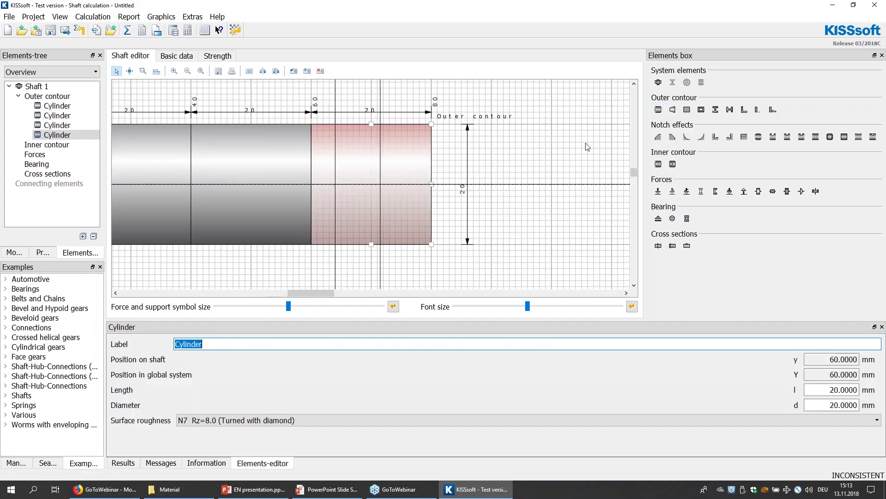
Stretch the first cylinder to match the first bearing seat in the background drawing, about 64 mm long and 88 mm in diameter.
{"action": "scroll", "coordinate": [467, 192], "scroll_direction": "down", "scroll_amount": 4}
{"action": "scroll", "coordinate": [468, 192], "scroll_direction": "down", "scroll_amount": 3}
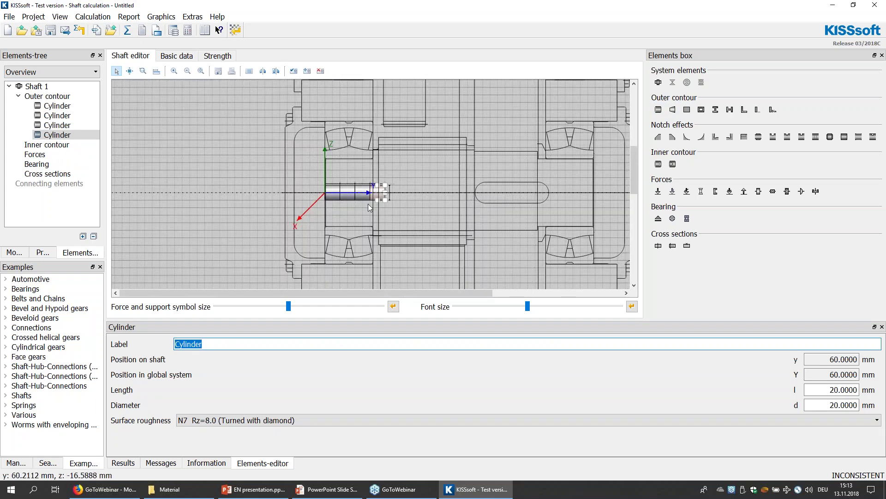
{"action": "left_click", "coordinate": [336, 196]}
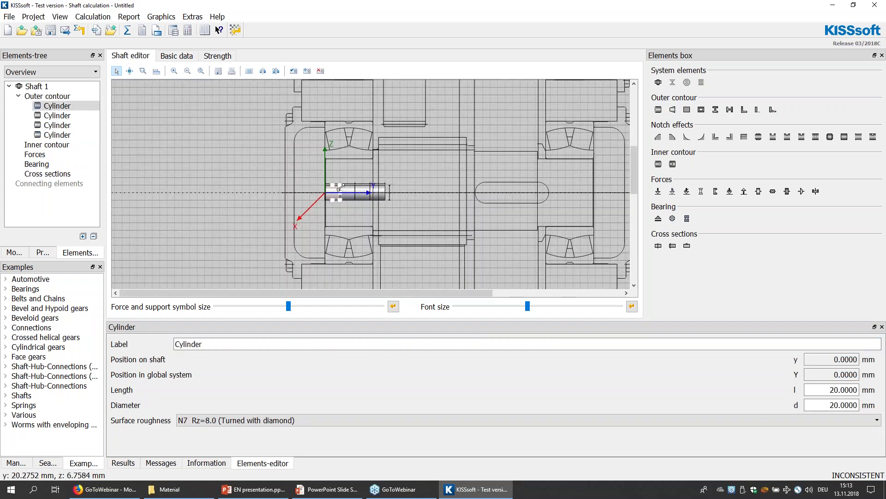
{"action": "left_click_drag", "start_coordinate": [350, 178], "coordinate": [374, 160]}
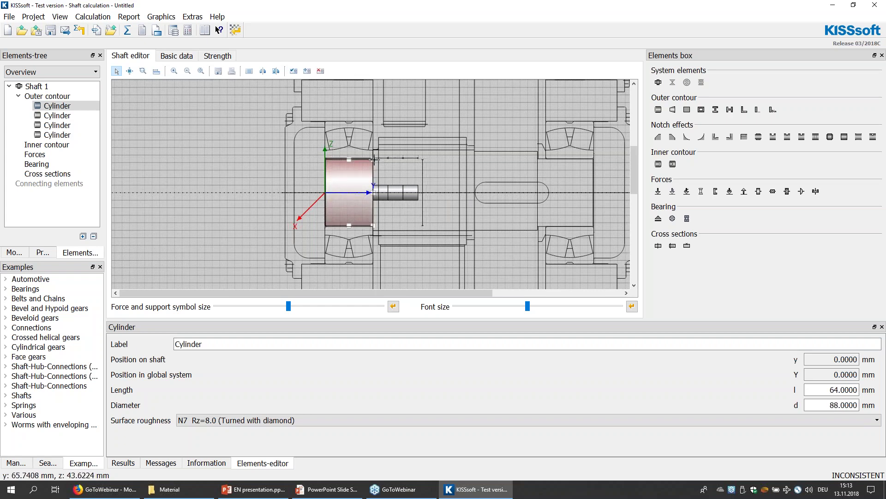
Refit the first cylinder to about 70 mm long and 86 mm in diameter, and stretch the second over the drawing's widest shaft section.
{"action": "left_click", "coordinate": [388, 190]}
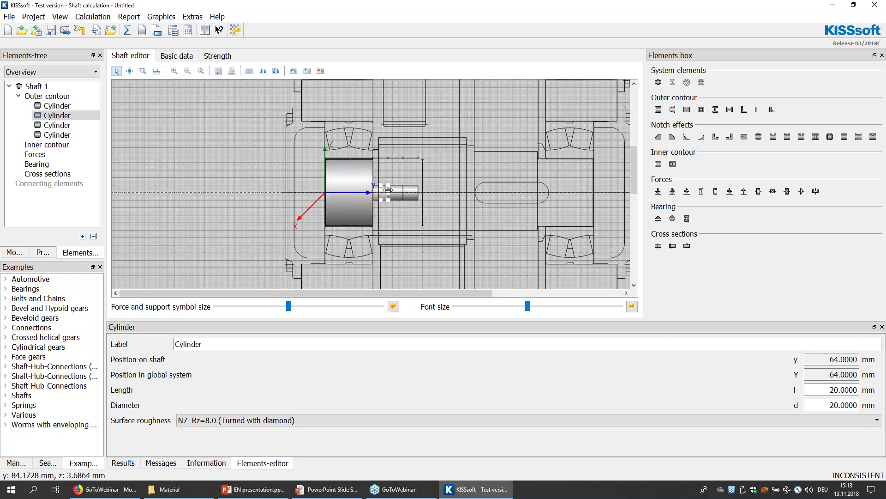
{"action": "left_click", "coordinate": [366, 172]}
{"action": "left_click_drag", "start_coordinate": [372, 159], "coordinate": [469, 143]}
{"action": "left_click", "coordinate": [393, 193]}
Stretch the third cylinder to about 93 mm long and 108 mm in diameter, and the fourth to about 75 mm long and 88 mm in diameter.
{"action": "left_click", "coordinate": [481, 190]}
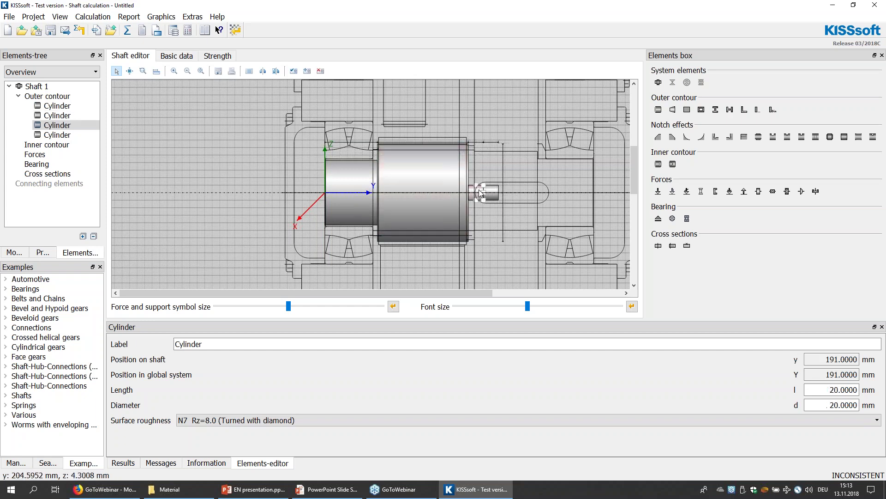
{"action": "left_click_drag", "start_coordinate": [490, 182], "coordinate": [539, 152]}
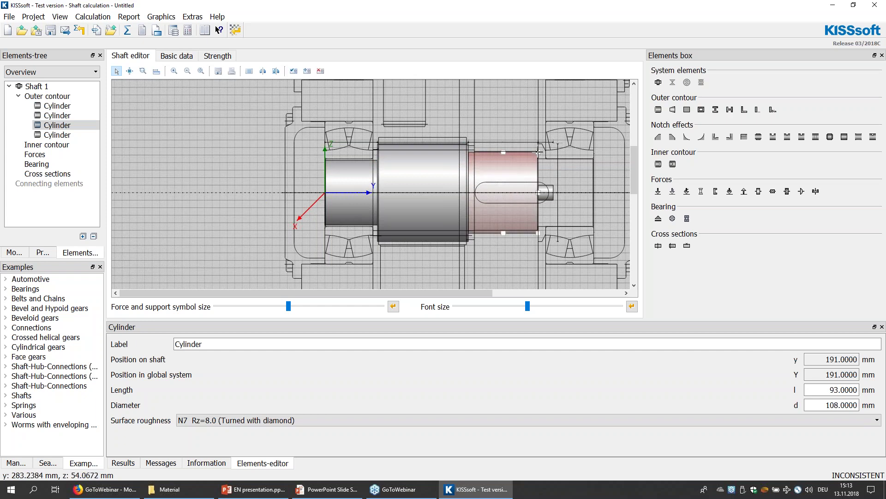
{"action": "left_click", "coordinate": [551, 190]}
{"action": "left_click_drag", "start_coordinate": [568, 178], "coordinate": [594, 159]}
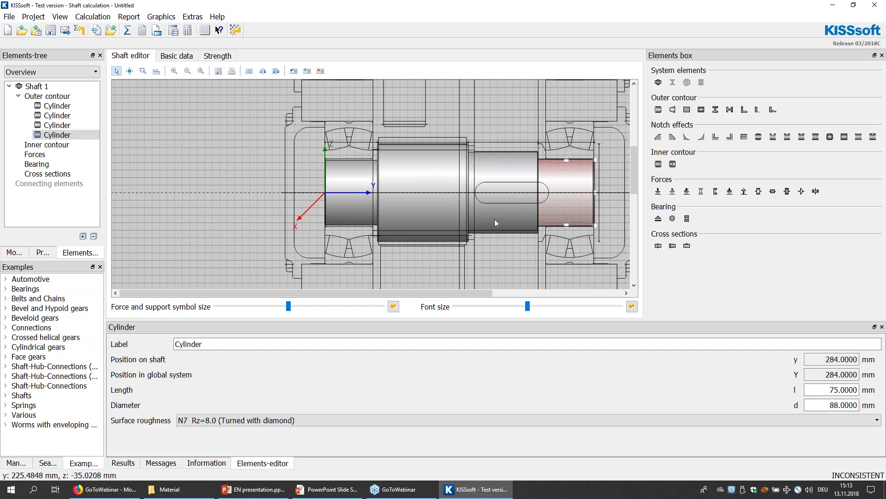
Select the first cylinder and check its length and diameter values.
{"action": "left_click", "coordinate": [346, 178]}
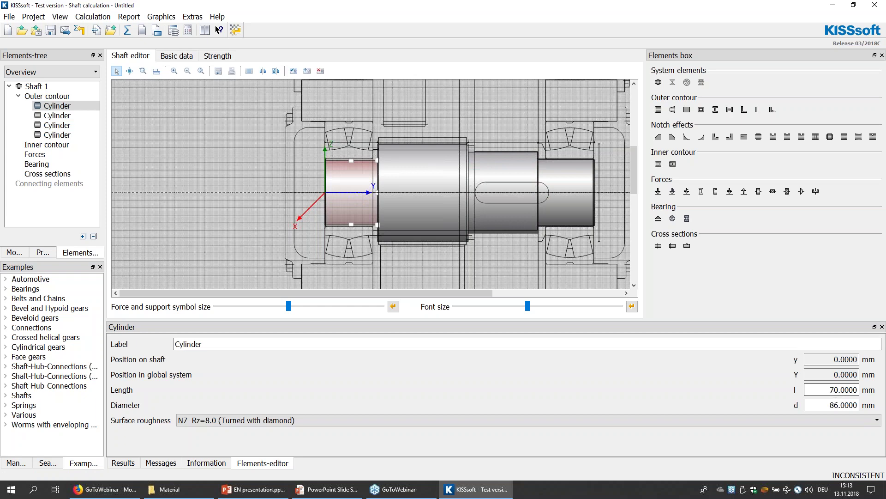
{"action": "left_click_drag", "start_coordinate": [830, 391], "coordinate": [862, 405]}
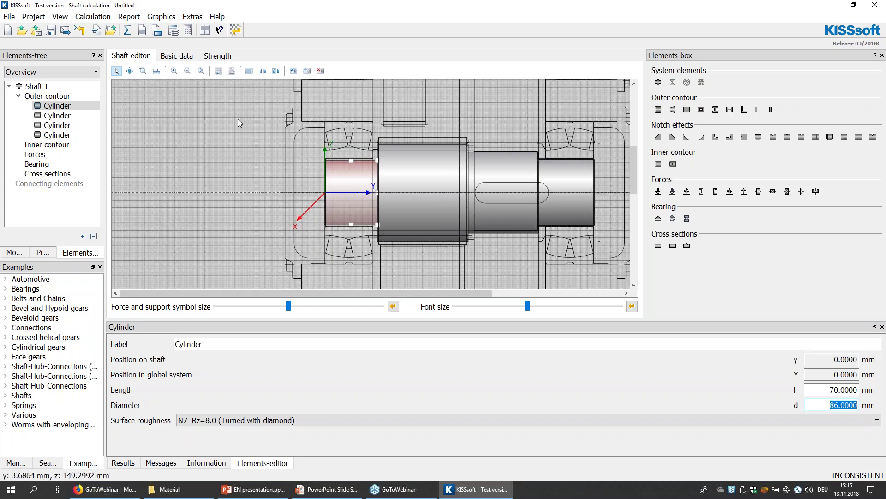
Open the Shafts 1_Load_spectra calculation from the Demo_shaft project.
{"action": "left_click", "coordinate": [42, 253]}
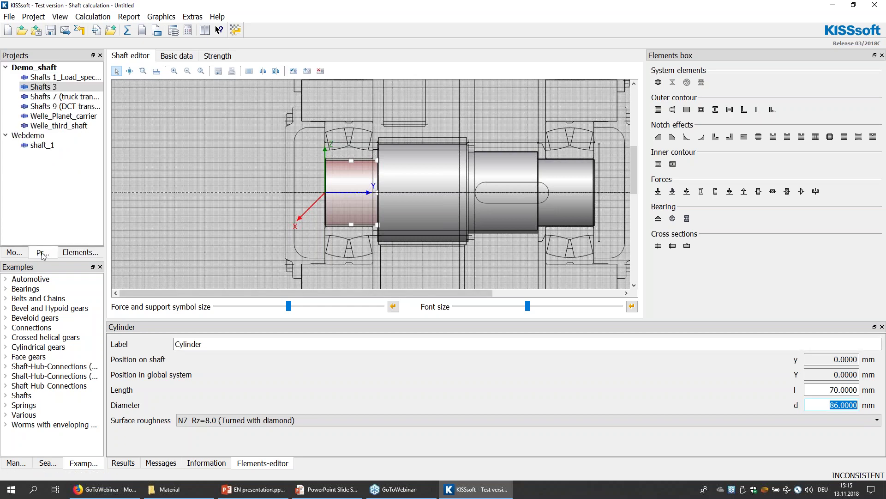
{"action": "left_click", "coordinate": [13, 253]}
{"action": "left_click", "coordinate": [42, 252]}
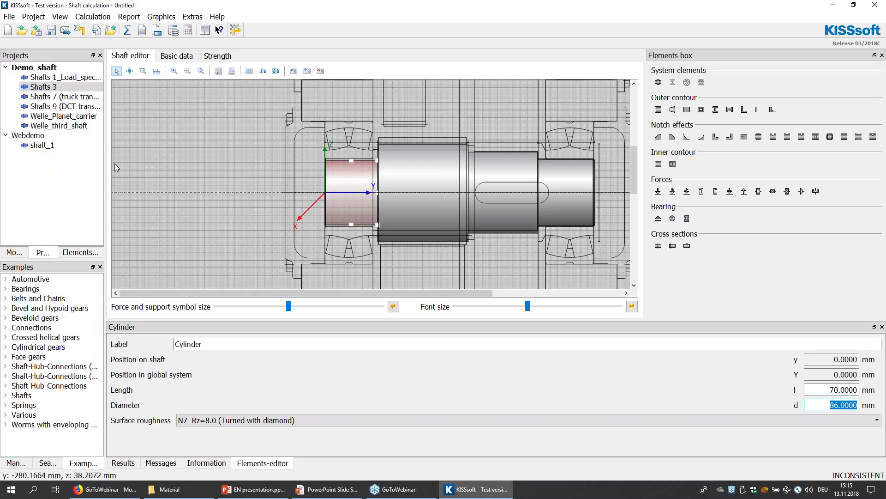
{"action": "double_click", "coordinate": [67, 78]}
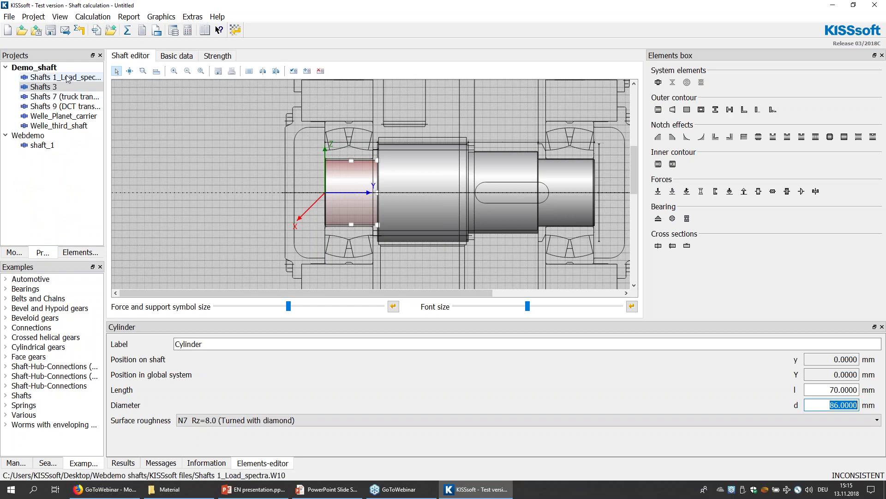
{"action": "left_click", "coordinate": [482, 257]}
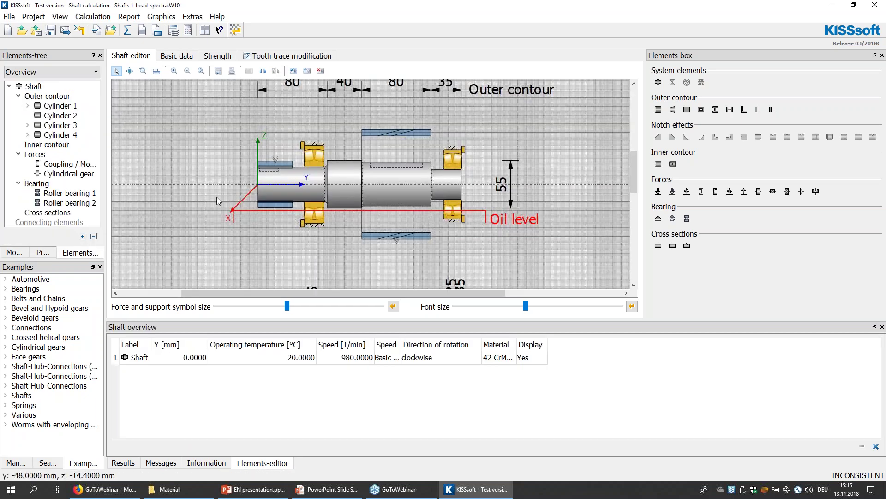
Run the shaft calculation and have the critical cross sections set automatically on the shaft.
{"action": "scroll", "coordinate": [521, 176], "scroll_direction": "up", "scroll_amount": 1}
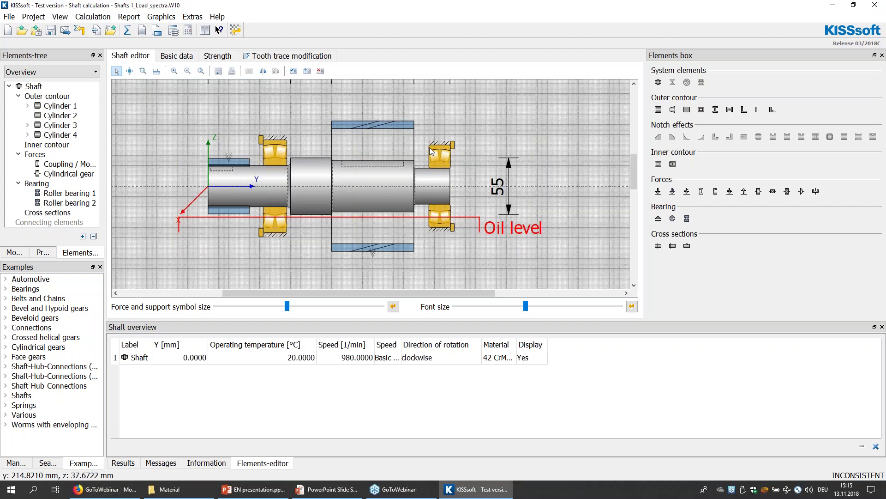
{"action": "left_click", "coordinate": [128, 34]}
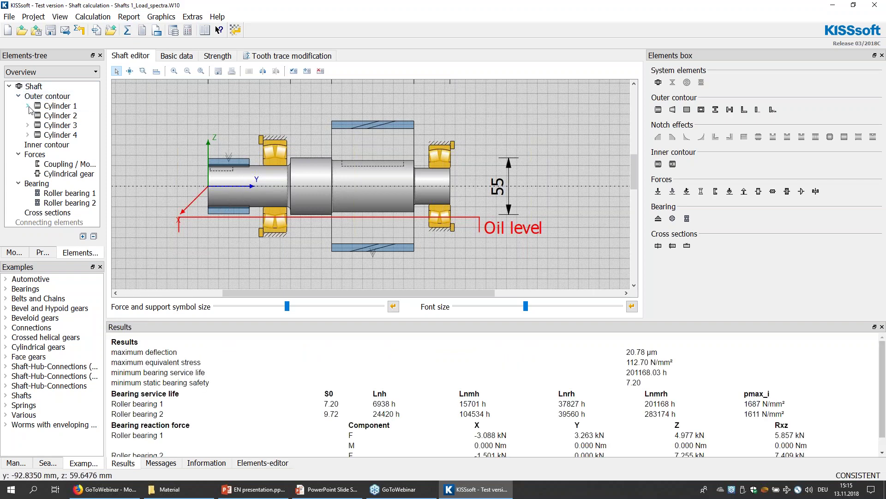
{"action": "right_click", "coordinate": [54, 217]}
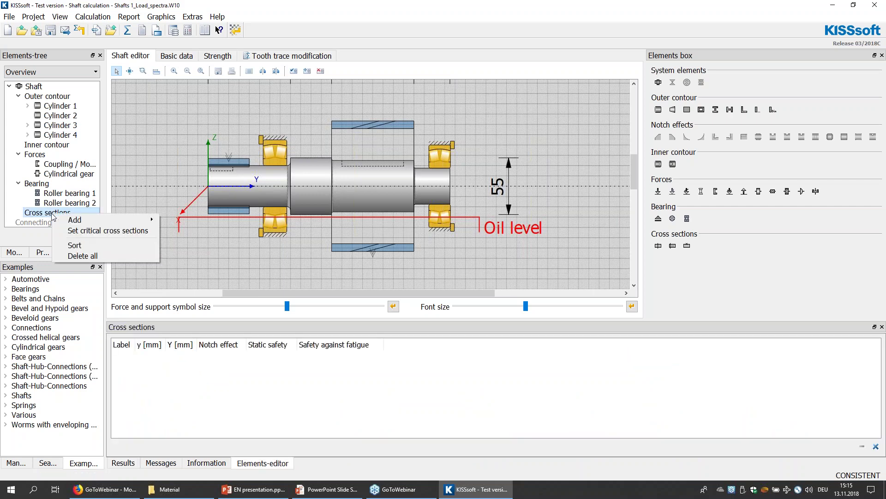
{"action": "left_click", "coordinate": [113, 231]}
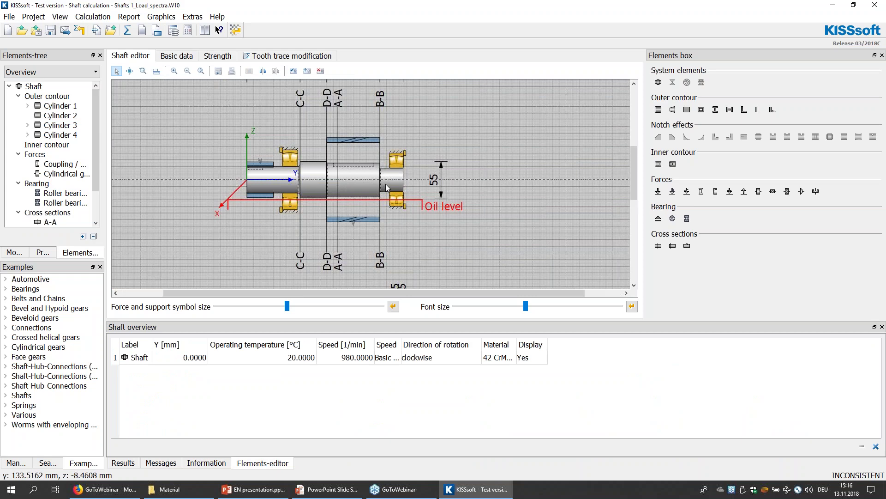
{"action": "scroll", "coordinate": [385, 185], "scroll_direction": "up", "scroll_amount": 2}
{"action": "scroll", "coordinate": [453, 287], "scroll_direction": "down", "scroll_amount": 1}
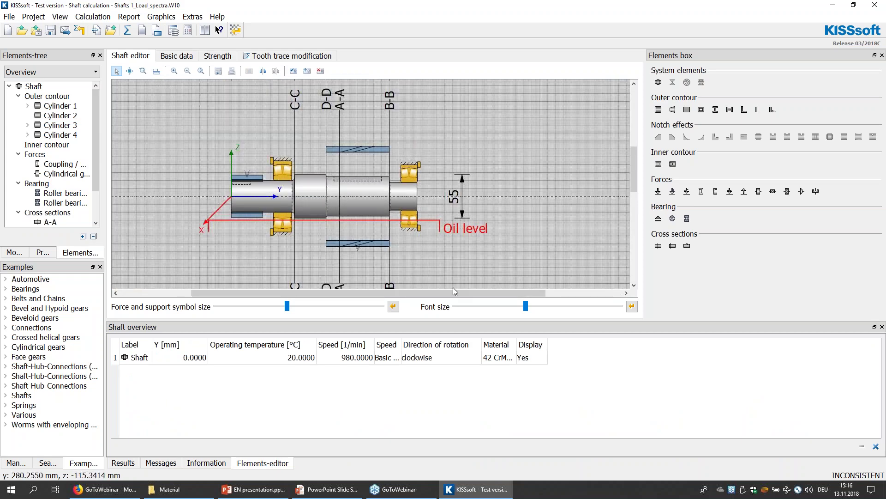
{"action": "scroll", "coordinate": [453, 288], "scroll_direction": "down", "scroll_amount": 1}
{"action": "left_click_drag", "start_coordinate": [634, 172], "coordinate": [635, 181]}
{"action": "left_click_drag", "start_coordinate": [508, 293], "coordinate": [499, 295]}
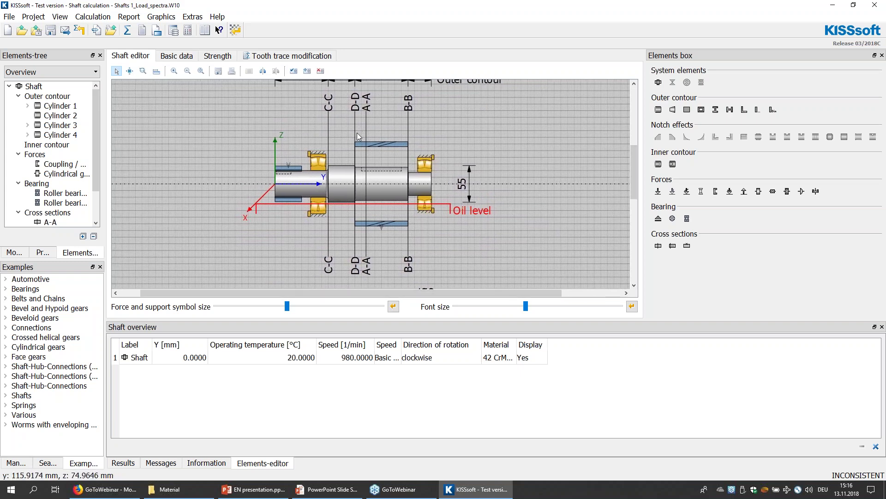
Review the position and notch effect of cross sections A-A to D-D, and expand Cylinder 1 to view its notch effects.
{"action": "scroll", "coordinate": [97, 180], "scroll_direction": "down", "scroll_amount": 2}
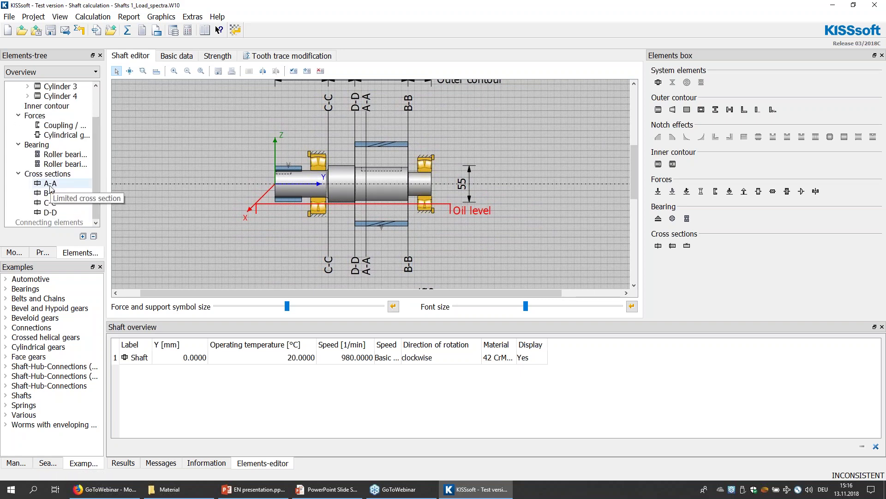
{"action": "left_click", "coordinate": [50, 184]}
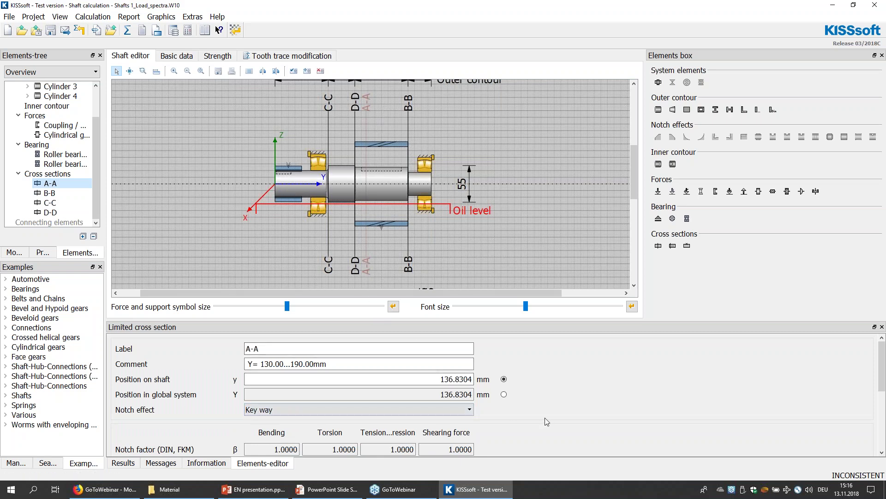
{"action": "scroll", "coordinate": [545, 417], "scroll_direction": "down", "scroll_amount": 1}
{"action": "scroll", "coordinate": [544, 417], "scroll_direction": "down", "scroll_amount": 1}
{"action": "scroll", "coordinate": [545, 417], "scroll_direction": "up", "scroll_amount": 2}
{"action": "left_click", "coordinate": [53, 193]}
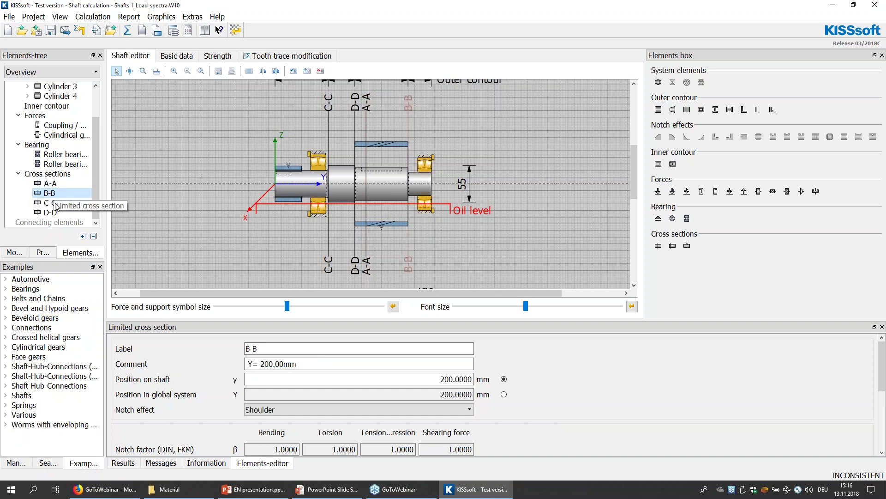
{"action": "left_click", "coordinate": [55, 204]}
{"action": "left_click", "coordinate": [58, 214]}
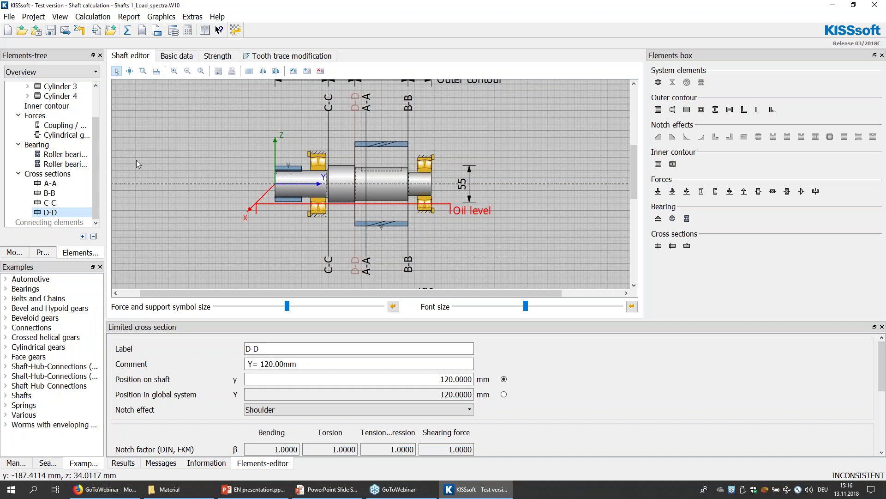
{"action": "left_click_drag", "start_coordinate": [94, 146], "coordinate": [95, 115]}
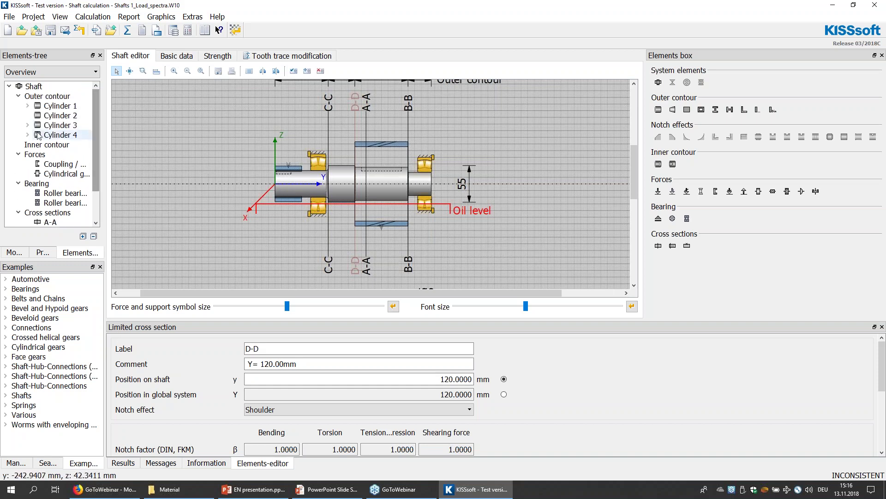
{"action": "left_click", "coordinate": [27, 106]}
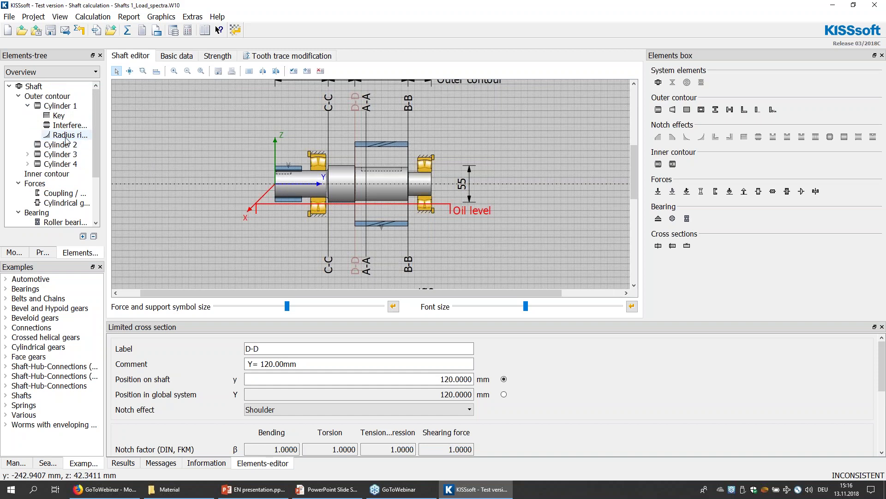
Add a free cross section and move it along the shaft to about y = 98 mm, between sections C-C and D-D.
{"action": "left_click_drag", "start_coordinate": [97, 101], "coordinate": [93, 148]}
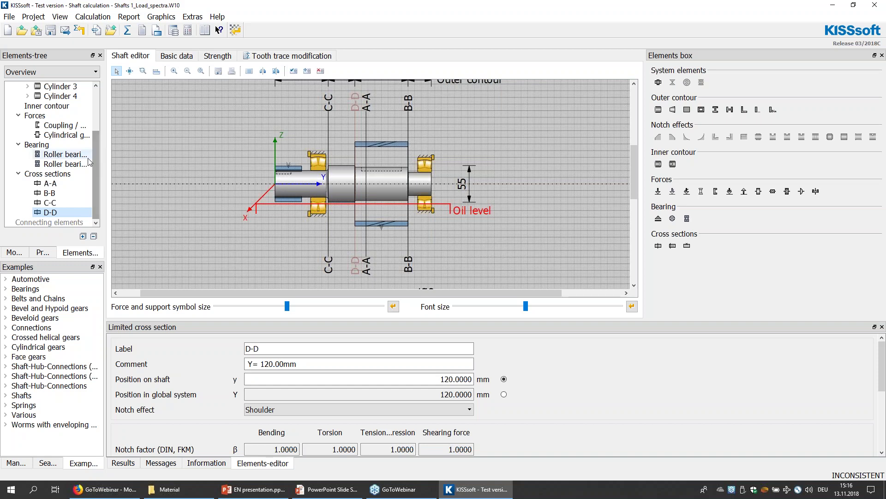
{"action": "right_click", "coordinate": [65, 176]}
{"action": "mouse_move", "coordinate": [84, 184]}
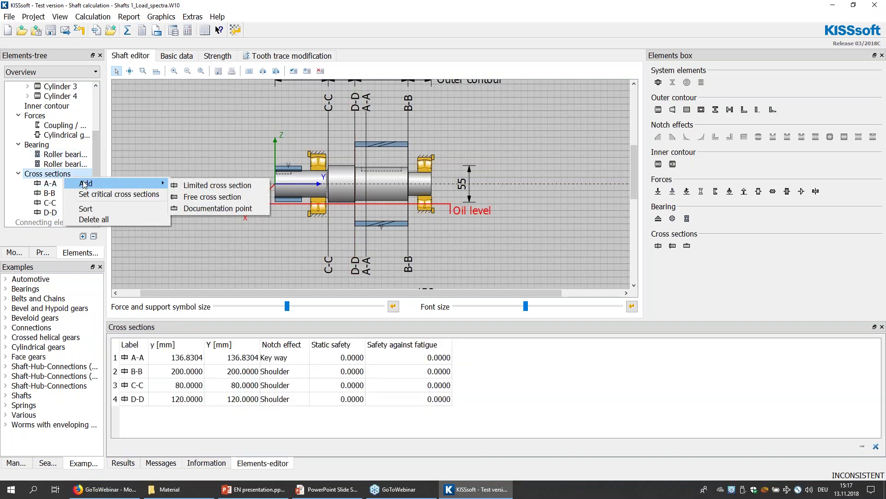
{"action": "left_click", "coordinate": [235, 197]}
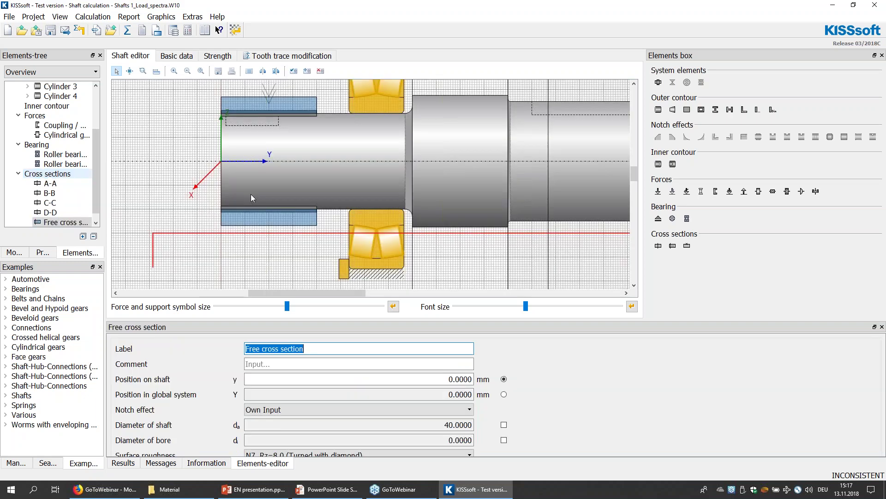
{"action": "scroll", "coordinate": [345, 189], "scroll_direction": "down", "scroll_amount": 1}
{"action": "scroll", "coordinate": [345, 190], "scroll_direction": "down", "scroll_amount": 1}
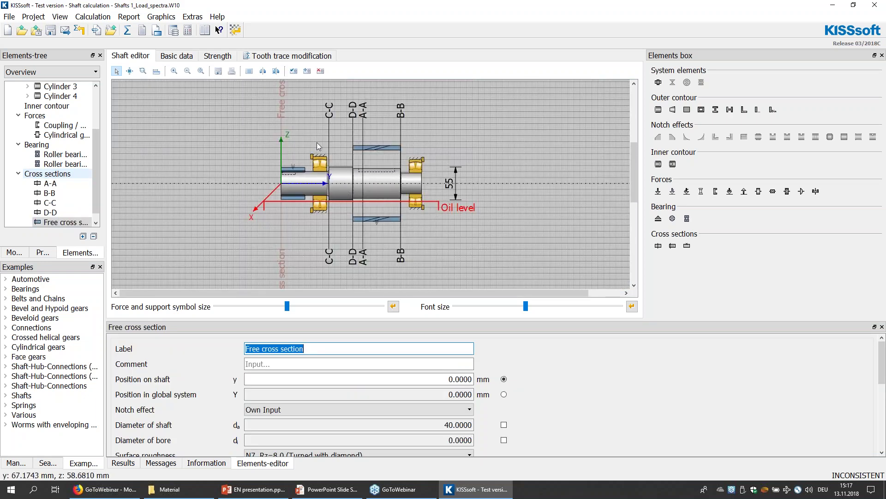
{"action": "left_click_drag", "start_coordinate": [311, 116], "coordinate": [341, 116]}
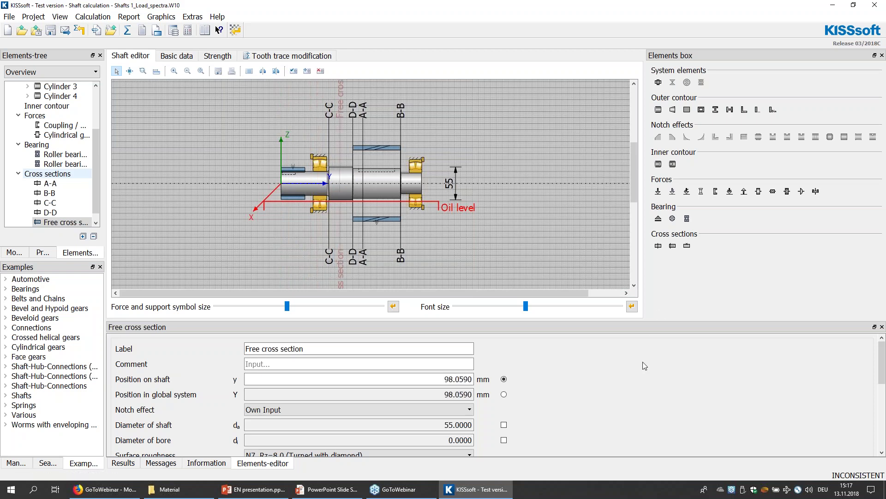
Examine the free cross section's diameter, surface roughness, notch factor and load settings.
{"action": "scroll", "coordinate": [641, 361], "scroll_direction": "down", "scroll_amount": 5}
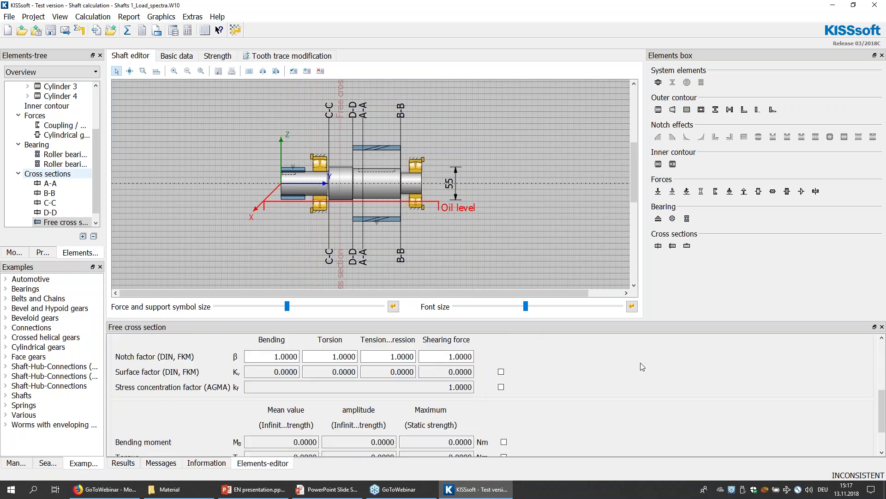
{"action": "scroll", "coordinate": [641, 367], "scroll_direction": "up", "scroll_amount": 1}
{"action": "scroll", "coordinate": [622, 372], "scroll_direction": "up", "scroll_amount": 1}
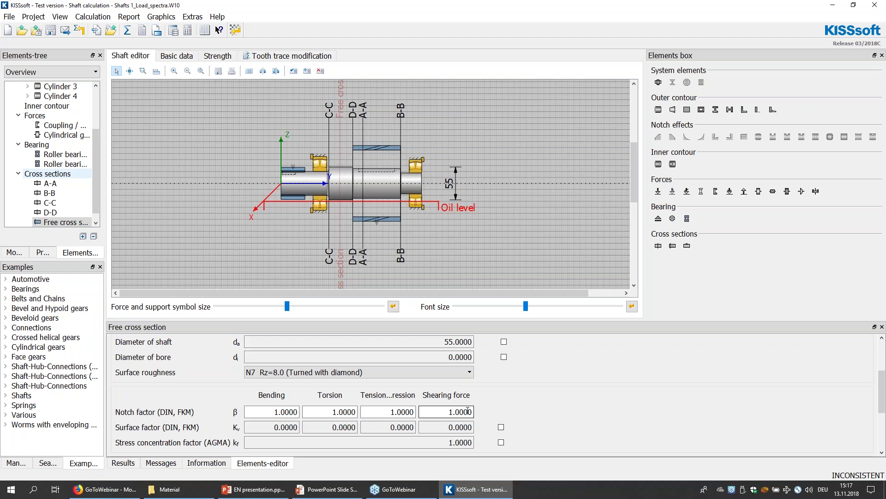
Recalculate the shaft and review the fatigue and static safeties of all cross sections and the bearing results.
{"action": "left_click", "coordinate": [130, 35]}
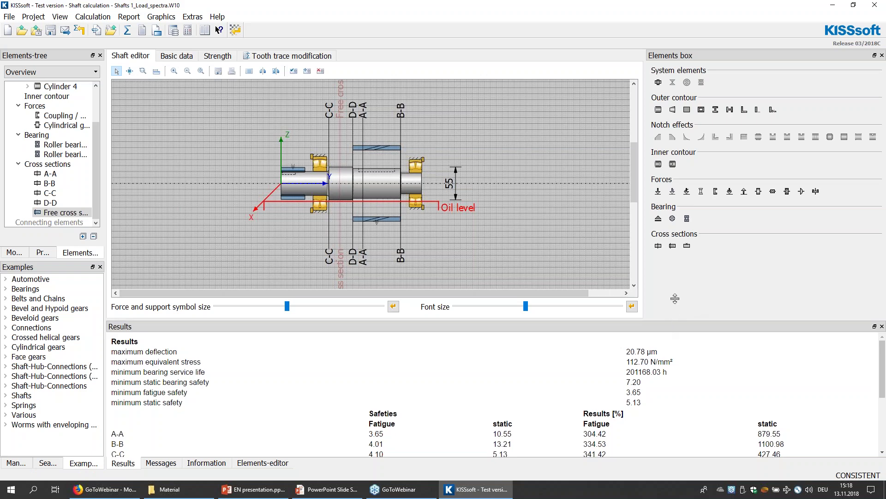
{"action": "left_click_drag", "start_coordinate": [672, 322], "coordinate": [682, 267]}
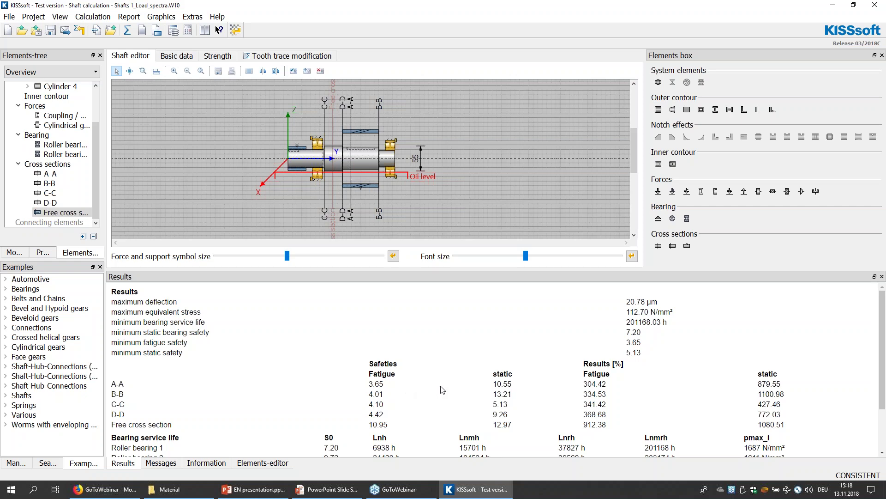
{"action": "scroll", "coordinate": [445, 389], "scroll_direction": "down", "scroll_amount": 2}
{"action": "scroll", "coordinate": [445, 389], "scroll_direction": "down", "scroll_amount": 1}
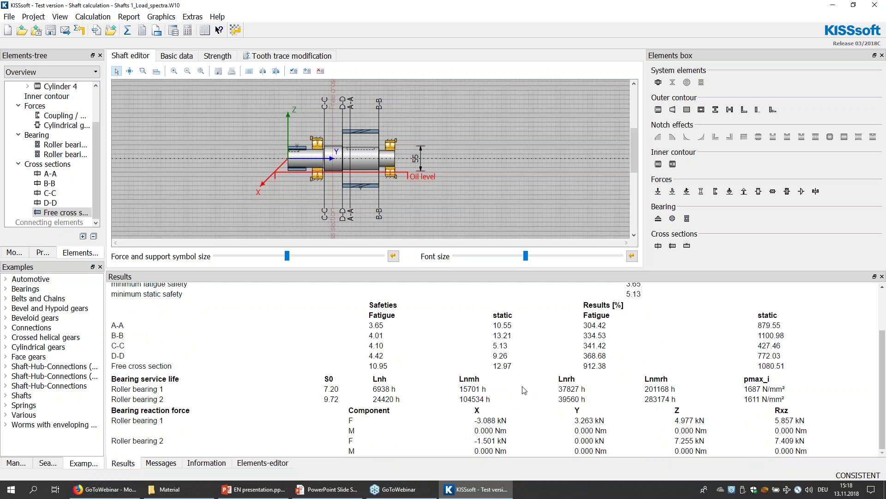
{"action": "scroll", "coordinate": [524, 390], "scroll_direction": "up", "scroll_amount": 2}
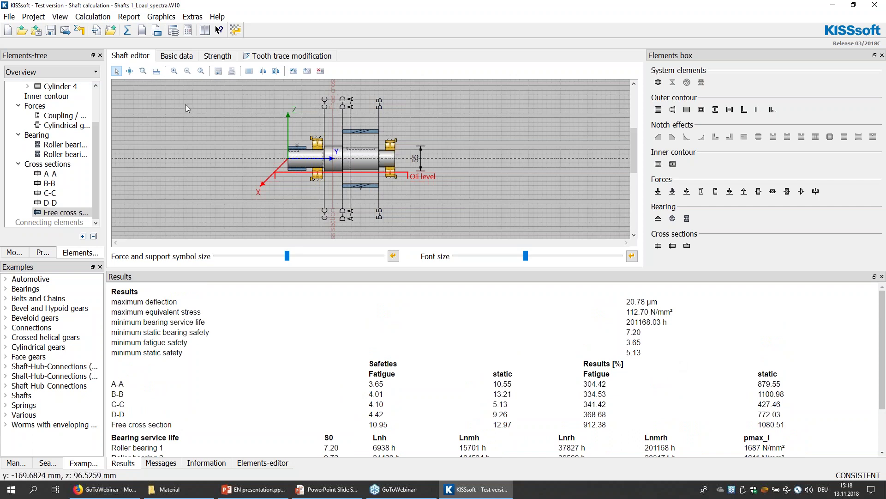
Generate the calculation report, look through its cross section strength analysis, close it, and give the shaft drawing more room again.
{"action": "left_click", "coordinate": [145, 31]}
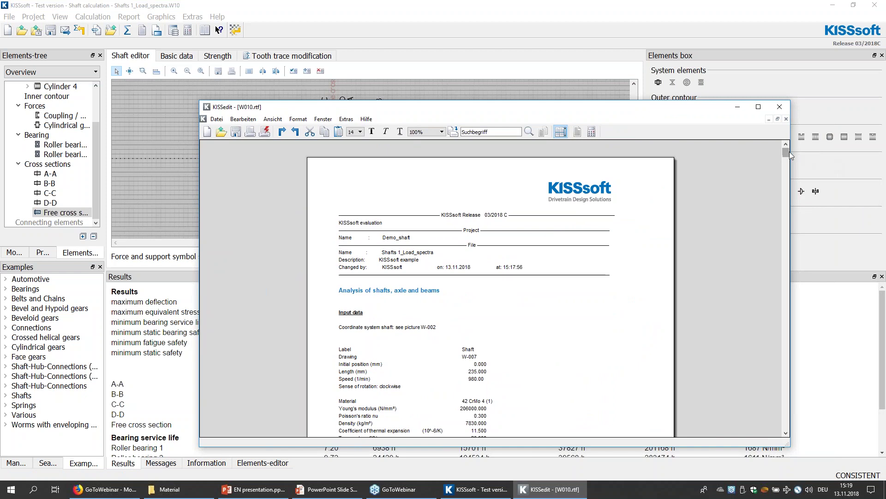
{"action": "left_click_drag", "start_coordinate": [788, 152], "coordinate": [777, 355]}
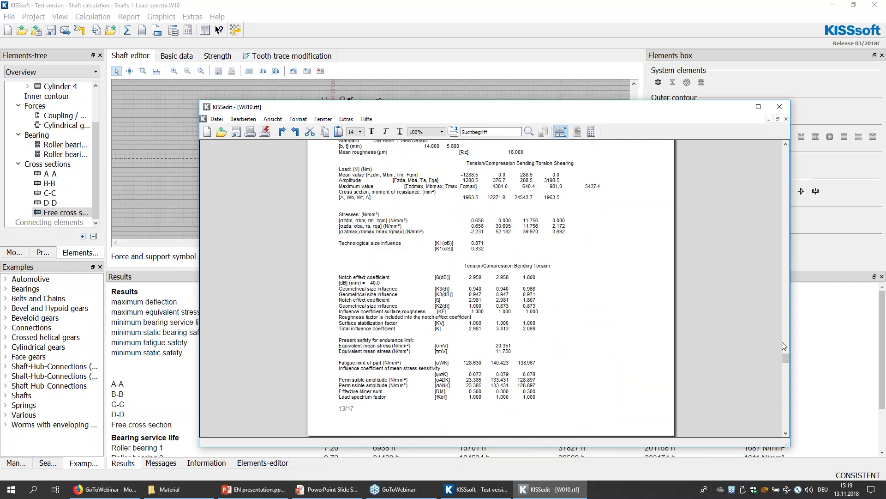
{"action": "left_click", "coordinate": [780, 107]}
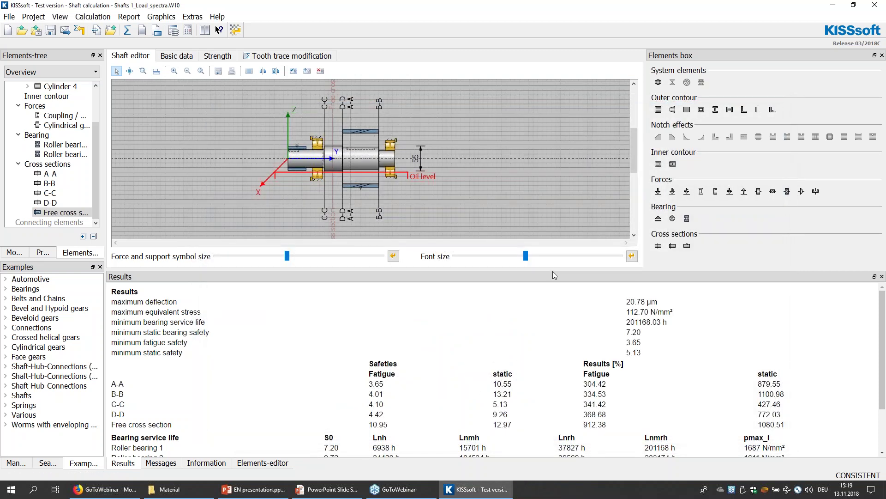
{"action": "left_click_drag", "start_coordinate": [553, 272], "coordinate": [549, 319]}
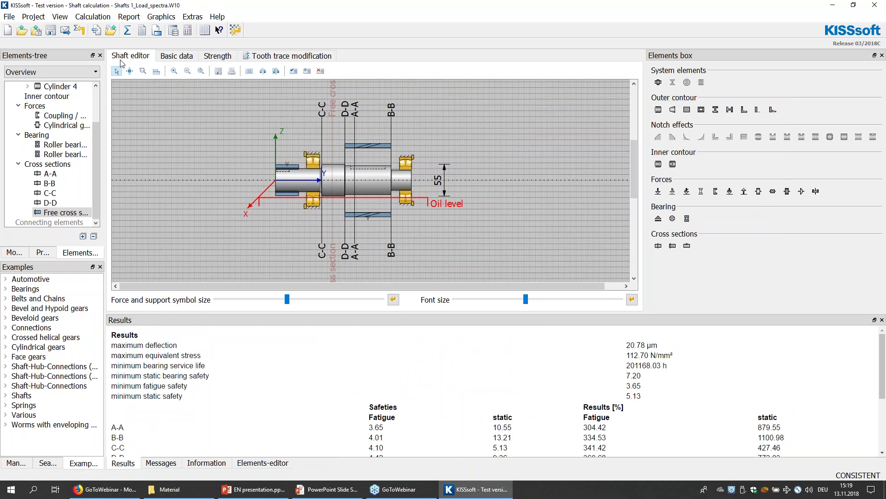
Display the shaft's Strength graphic and enlarge its window to examine utilization along the shaft.
{"action": "left_click", "coordinate": [160, 18]}
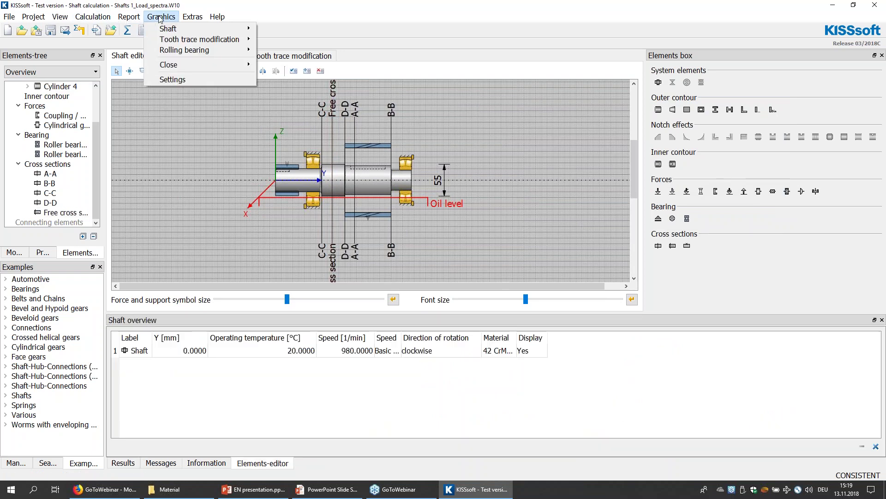
{"action": "mouse_move", "coordinate": [167, 29]}
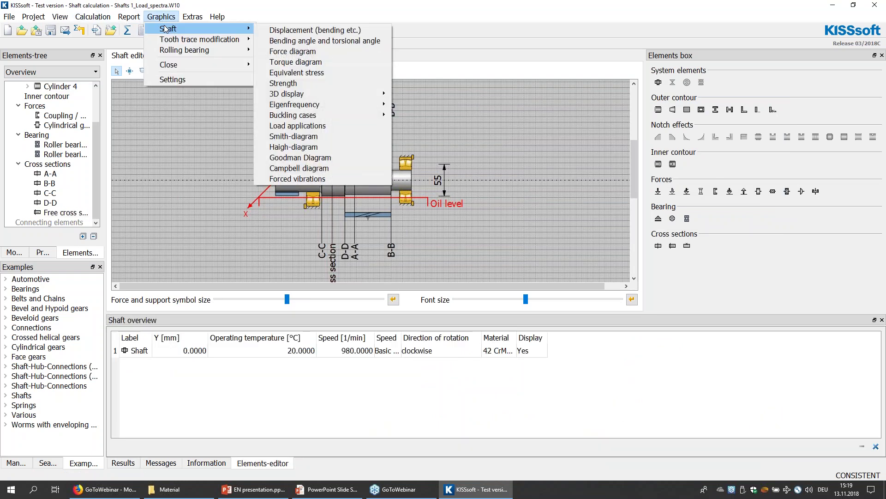
{"action": "left_click", "coordinate": [305, 84]}
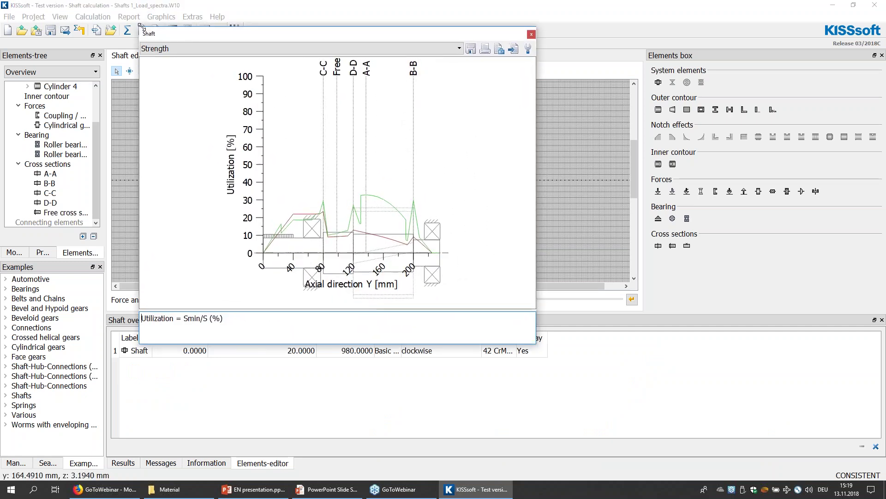
{"action": "left_click_drag", "start_coordinate": [535, 345], "coordinate": [605, 413]}
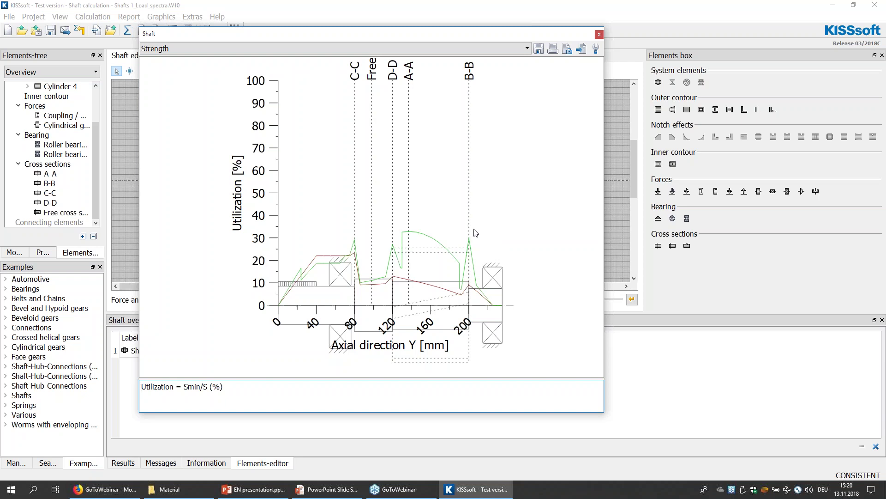
Switch the shaft graphic to Displacement (bending etc.) and then to the Force diagram.
{"action": "left_click", "coordinate": [249, 51]}
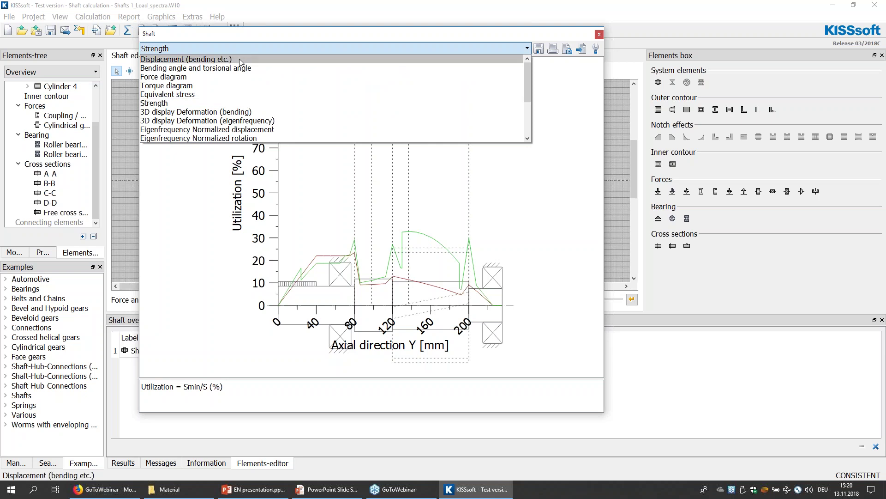
{"action": "left_click", "coordinate": [239, 59]}
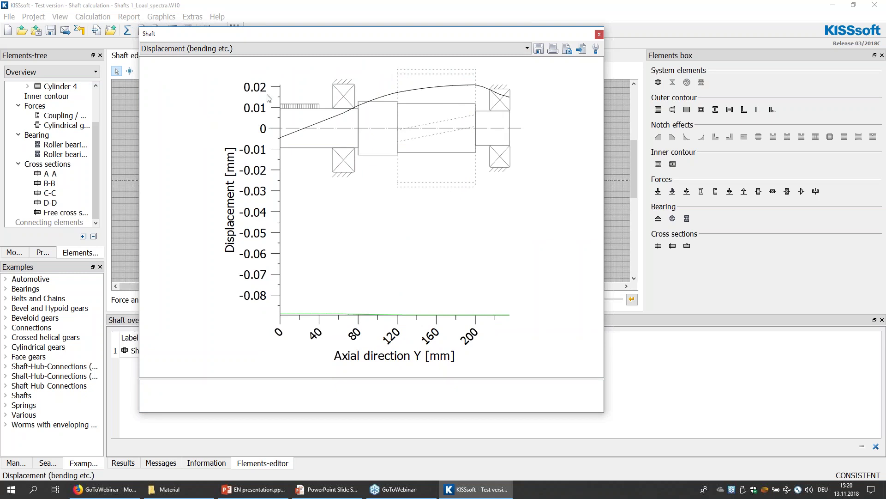
{"action": "left_click", "coordinate": [265, 51]}
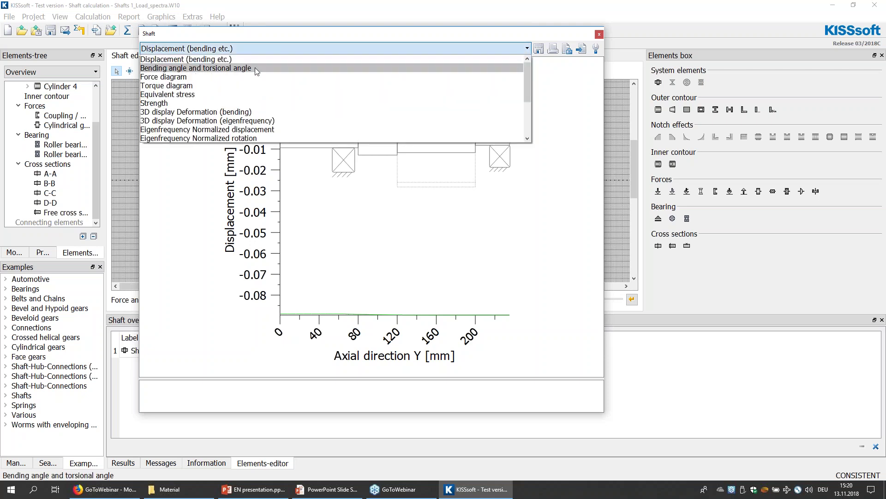
{"action": "left_click", "coordinate": [236, 76]}
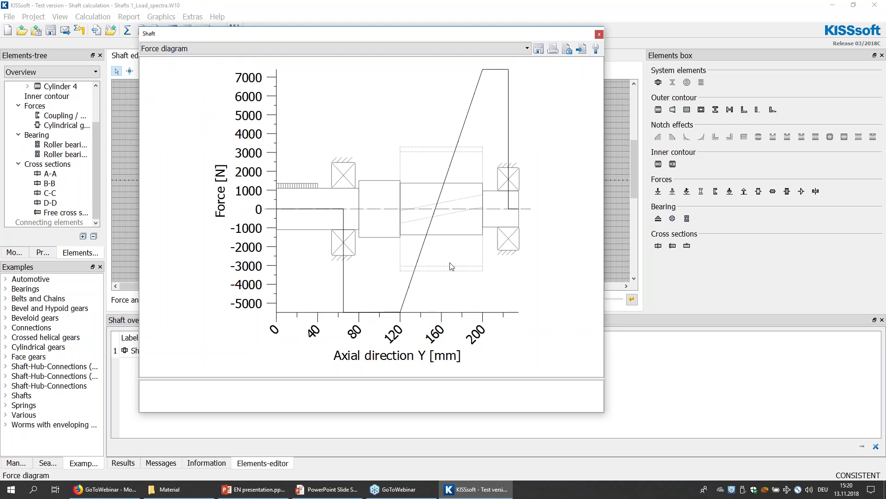
Switch the shaft graphic to 3D display Deformation (bending) and examine the shaft model close up.
{"action": "left_click", "coordinate": [304, 53]}
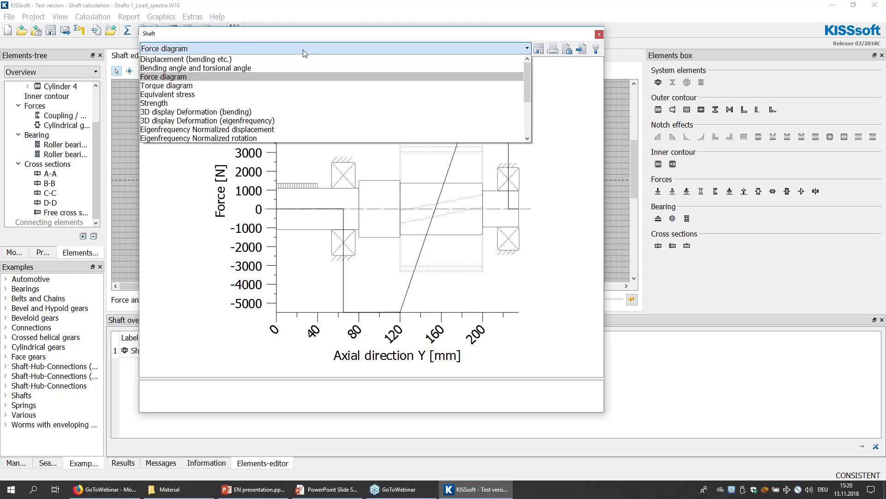
{"action": "left_click", "coordinate": [246, 113]}
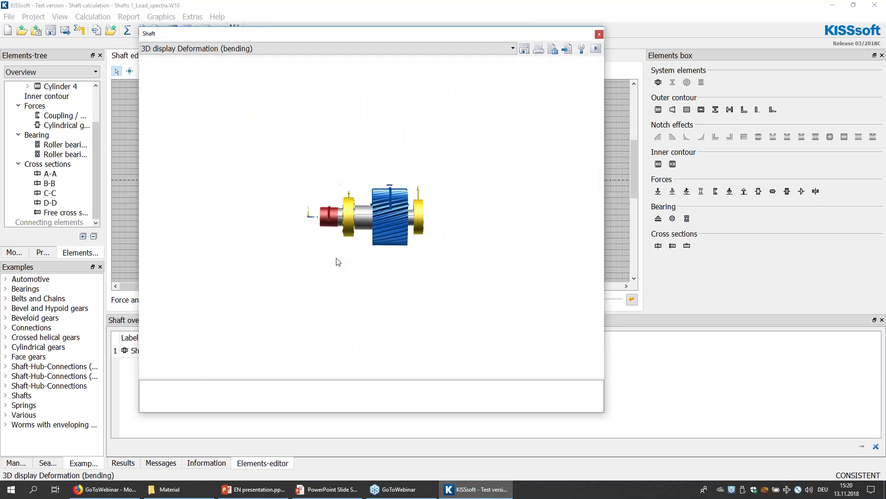
{"action": "scroll", "coordinate": [346, 242], "scroll_direction": "up", "scroll_amount": 5}
{"action": "left_click_drag", "start_coordinate": [387, 176], "coordinate": [375, 224]}
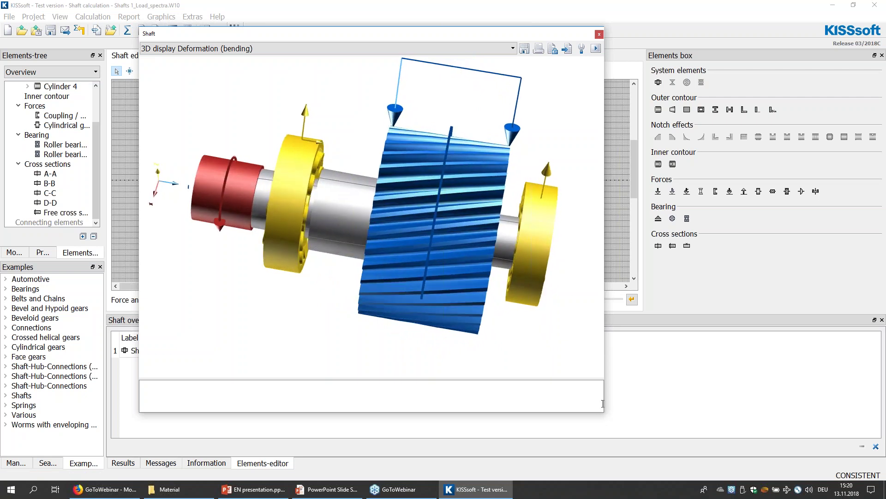
Set the 3D deformation graphic's animation speed, radial deformation scaling and torsion deformation scaling to 500 each, and hide its properties.
{"action": "left_click", "coordinate": [582, 48]}
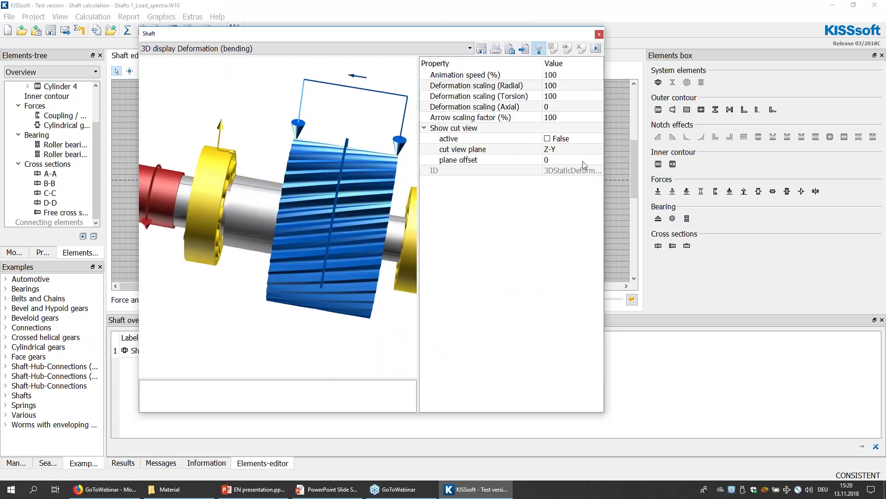
{"action": "left_click", "coordinate": [560, 76]}
{"action": "type", "text": "500"}
{"action": "left_click", "coordinate": [561, 85]}
{"action": "type", "text": "500"}
{"action": "left_click", "coordinate": [561, 96]}
{"action": "type", "text": "500"}
{"action": "left_click", "coordinate": [291, 97]}
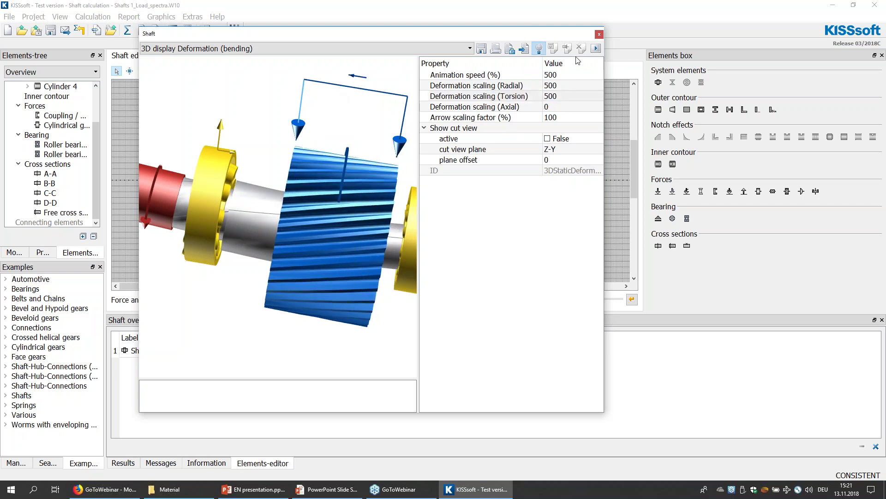
{"action": "left_click", "coordinate": [539, 49]}
Examine the deformed 3D shaft from its end face and both sides, and close the shaft graphic.
{"action": "left_click_drag", "start_coordinate": [463, 138], "coordinate": [436, 221]}
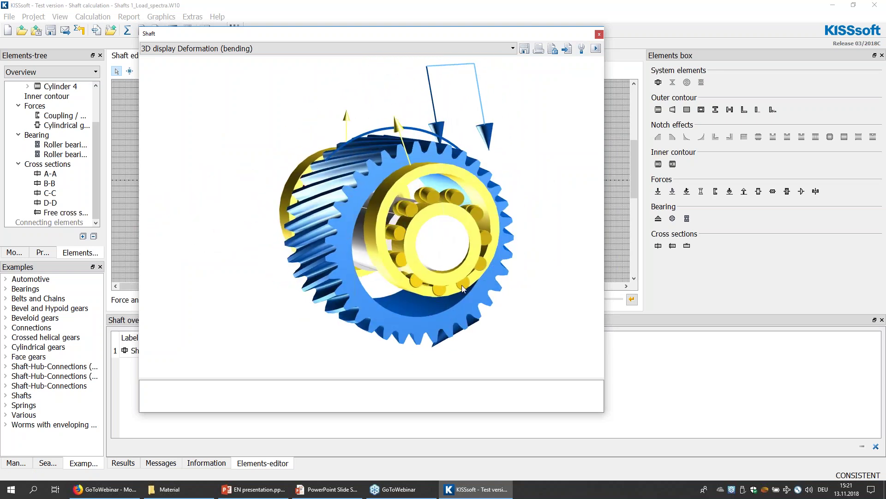
{"action": "left_click_drag", "start_coordinate": [369, 115], "coordinate": [450, 109]}
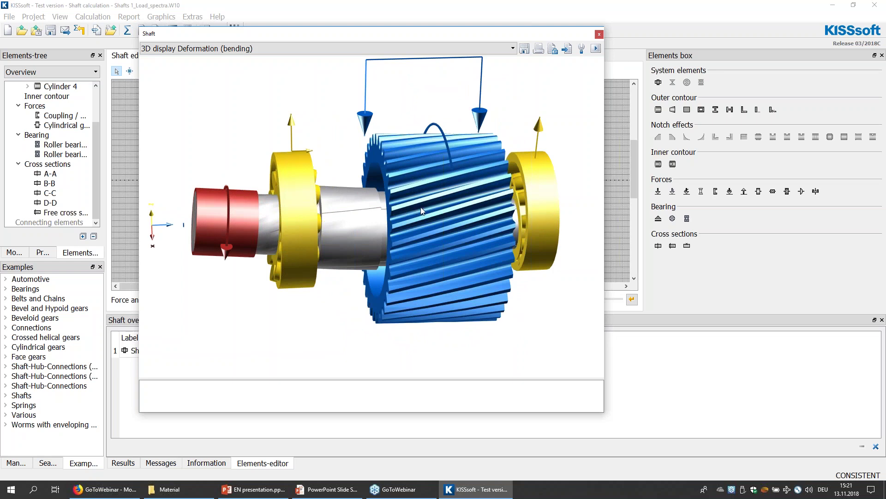
{"action": "left_click_drag", "start_coordinate": [337, 121], "coordinate": [296, 135]}
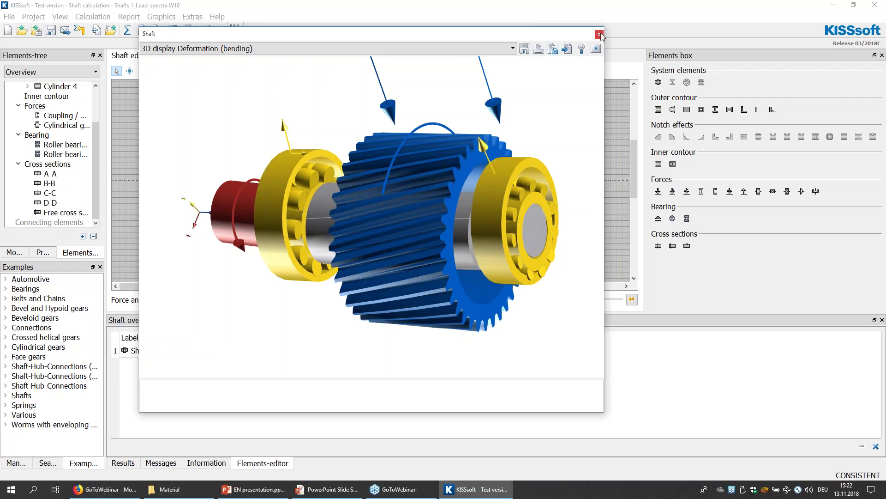
{"action": "left_click", "coordinate": [599, 35]}
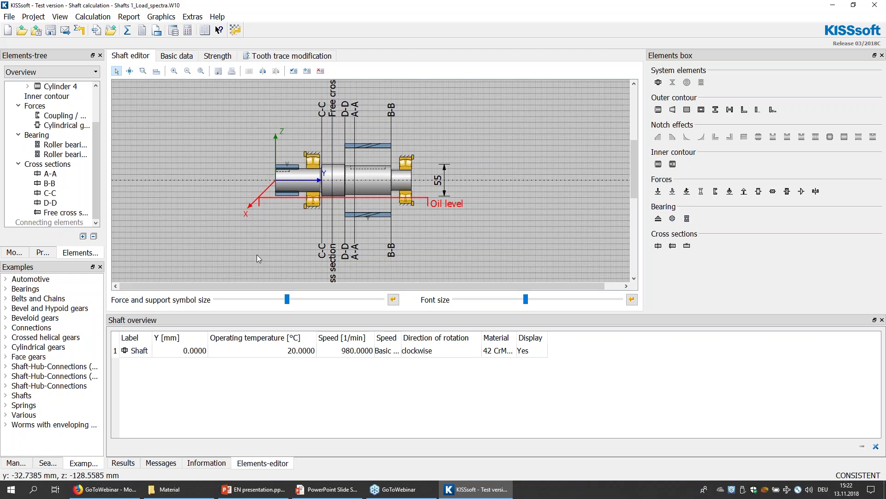
Switch to the PowerPoint slide show and advance to the bearing lifetime calculation slide.
{"action": "key", "text": "alt+Tab"}
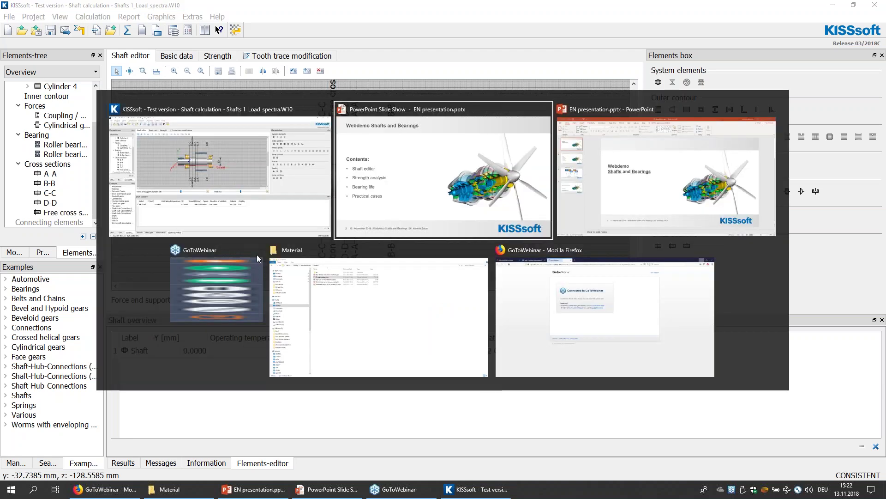
{"action": "key", "text": "Right"}
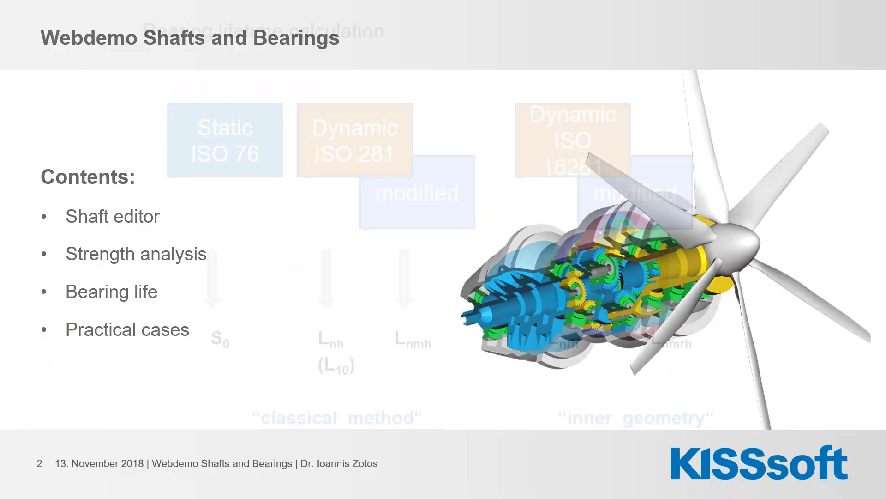
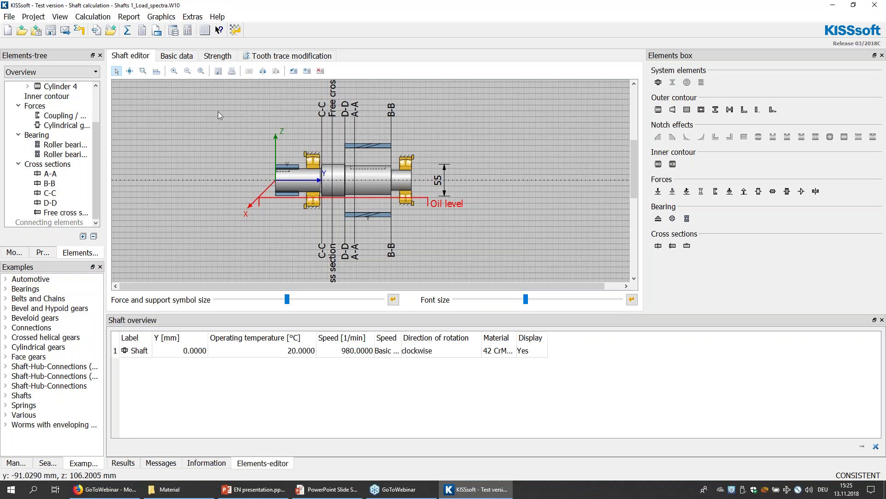
Recalculate the shaft and review the cross section safeties, bearing service life and bearing reaction forces.
{"action": "left_click", "coordinate": [128, 30]}
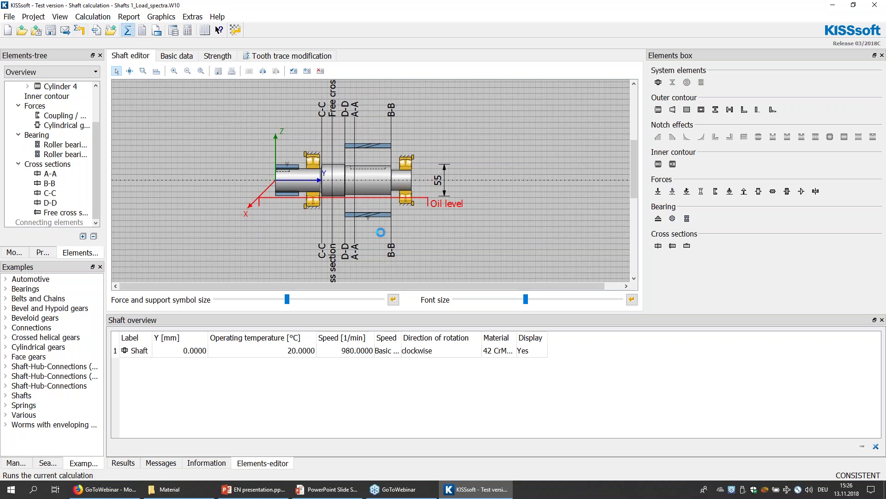
{"action": "scroll", "coordinate": [688, 396], "scroll_direction": "down", "scroll_amount": 2}
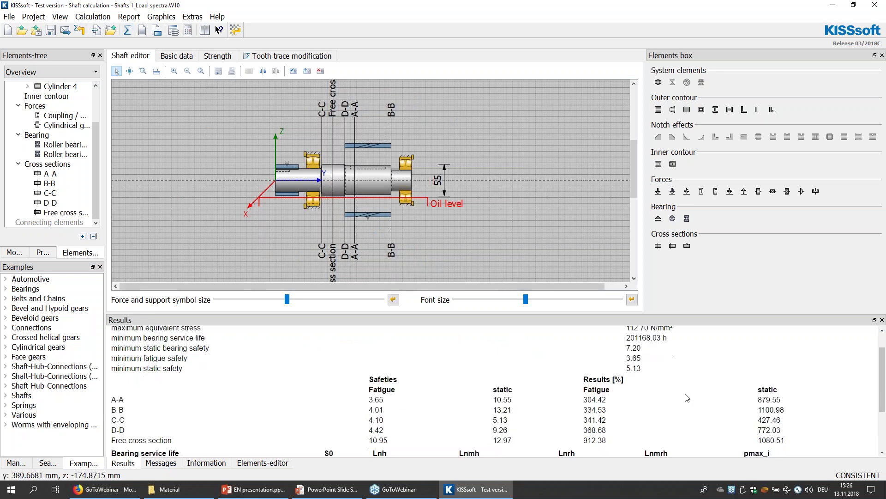
{"action": "scroll", "coordinate": [688, 397], "scroll_direction": "down", "scroll_amount": 2}
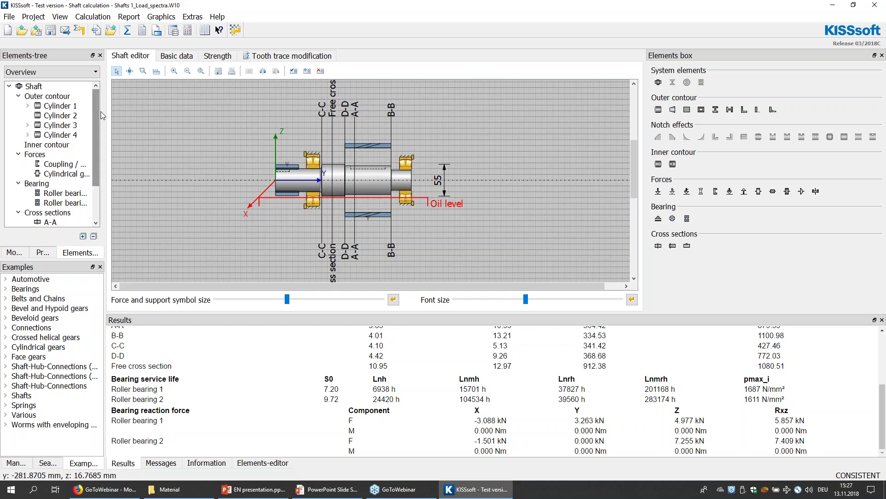
Open the coupling's force data and inspect its power, torque, direction and load spectrum settings.
{"action": "left_click_drag", "start_coordinate": [96, 112], "coordinate": [97, 154]}
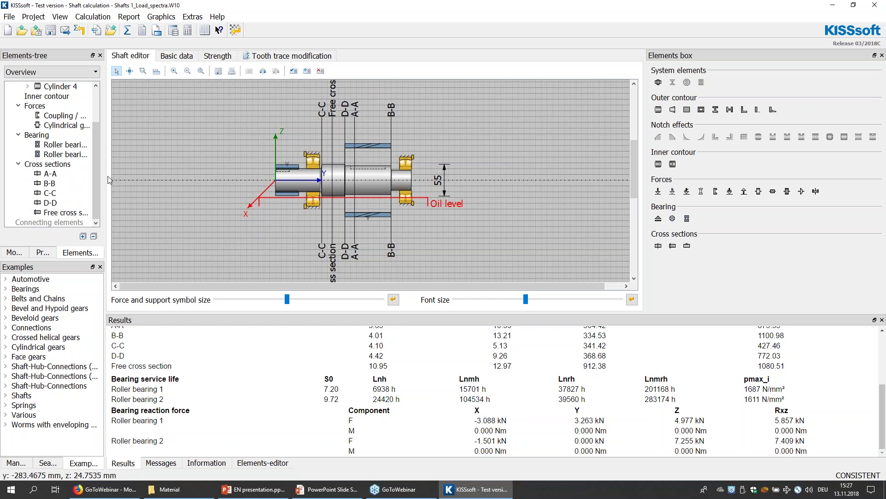
{"action": "left_click_drag", "start_coordinate": [93, 147], "coordinate": [93, 124]}
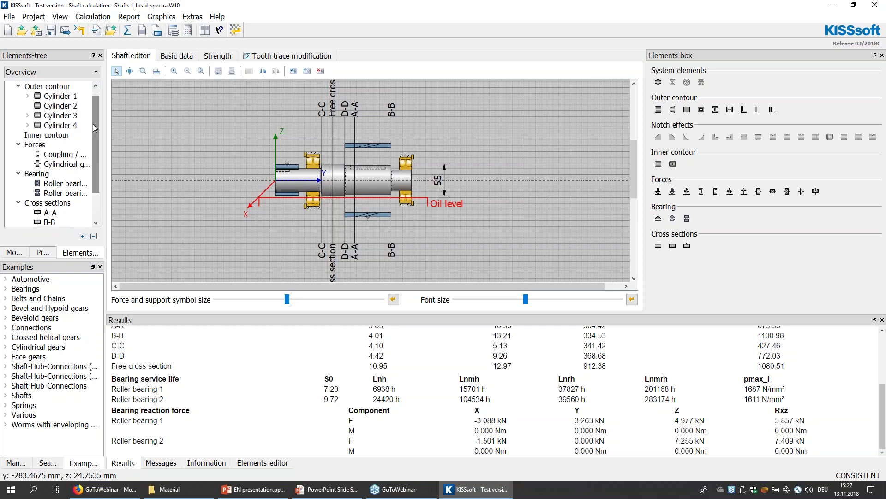
{"action": "left_click", "coordinate": [65, 157]}
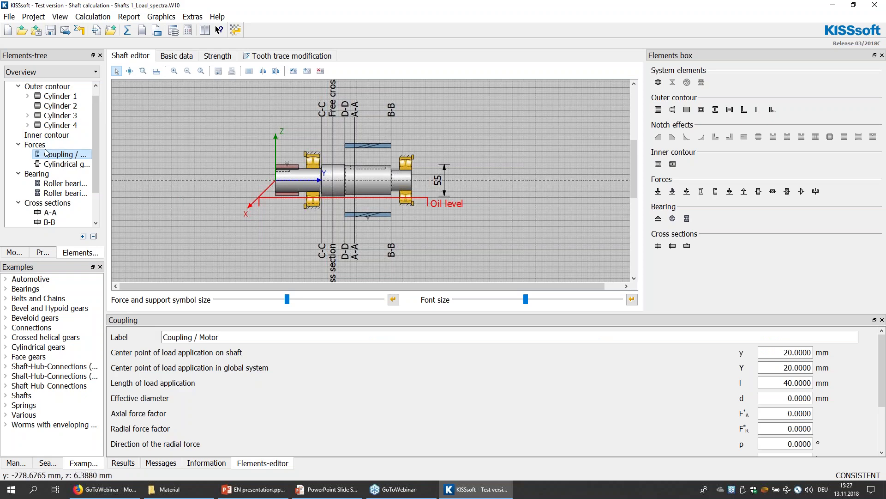
{"action": "left_click", "coordinate": [67, 165]}
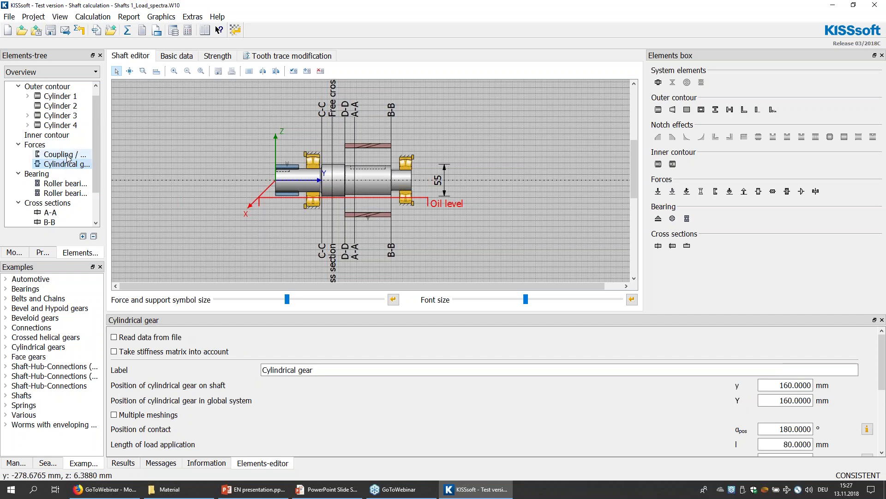
{"action": "left_click", "coordinate": [68, 155]}
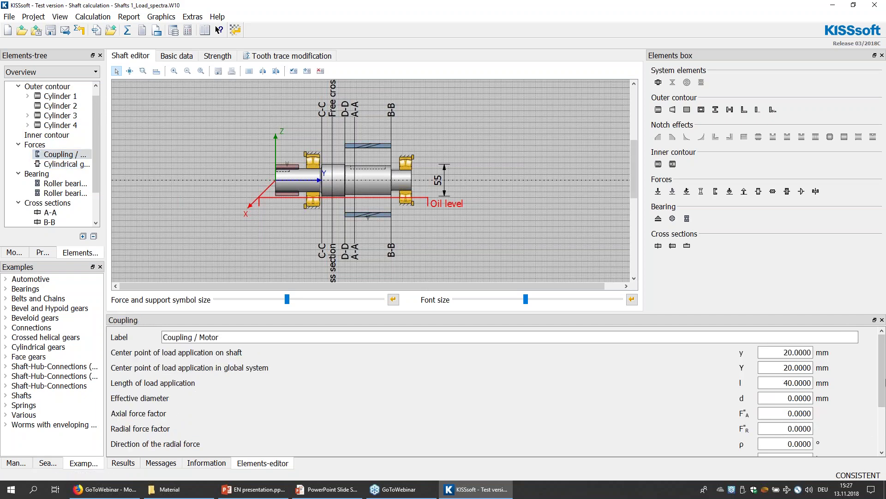
{"action": "left_click_drag", "start_coordinate": [882, 386], "coordinate": [881, 442]}
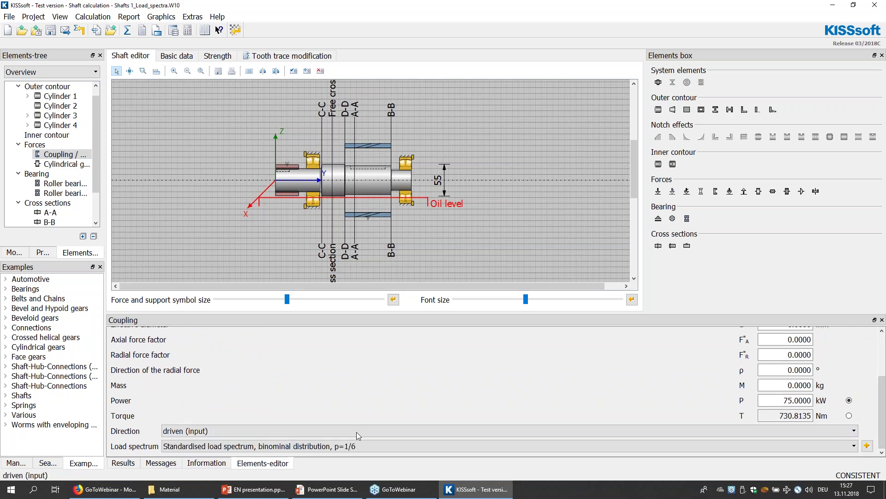
Look through the load spectra available for the coupling and leave the choice unchanged.
{"action": "left_click", "coordinate": [221, 450]}
{"action": "scroll", "coordinate": [369, 406], "scroll_direction": "down", "scroll_amount": 1}
{"action": "scroll", "coordinate": [369, 407], "scroll_direction": "down", "scroll_amount": 4}
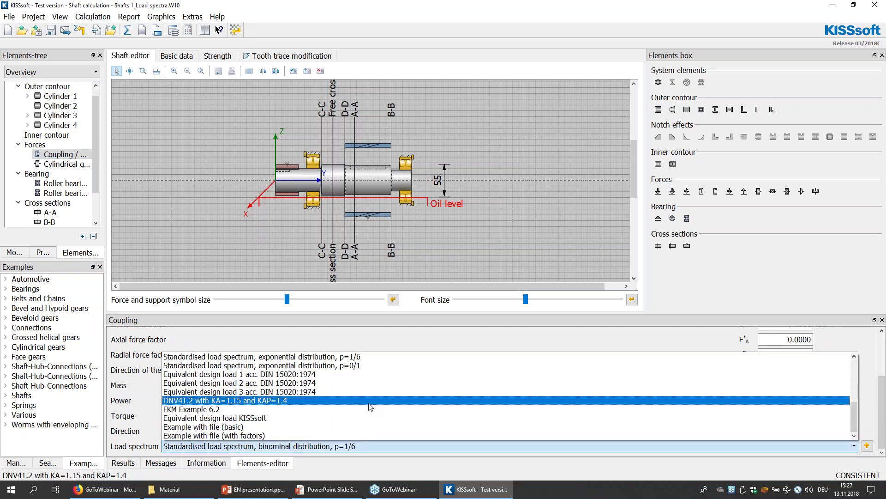
{"action": "scroll", "coordinate": [370, 406], "scroll_direction": "up", "scroll_amount": 5}
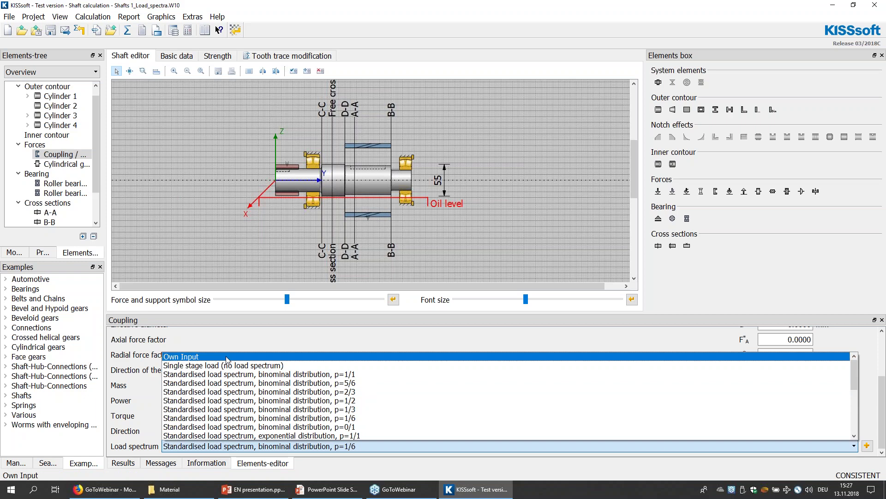
{"action": "left_click", "coordinate": [508, 222]}
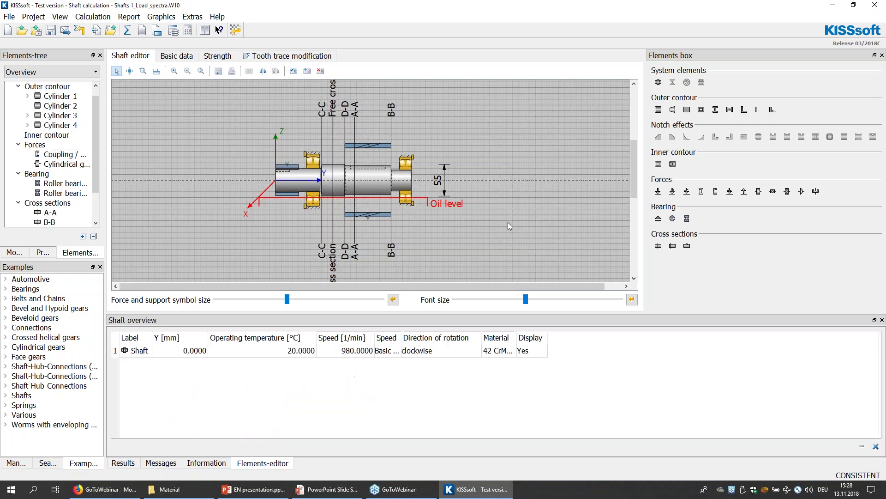
Check the power, direction and load spectrum assigned to the coupling and to the cylindrical gear.
{"action": "left_click", "coordinate": [63, 157]}
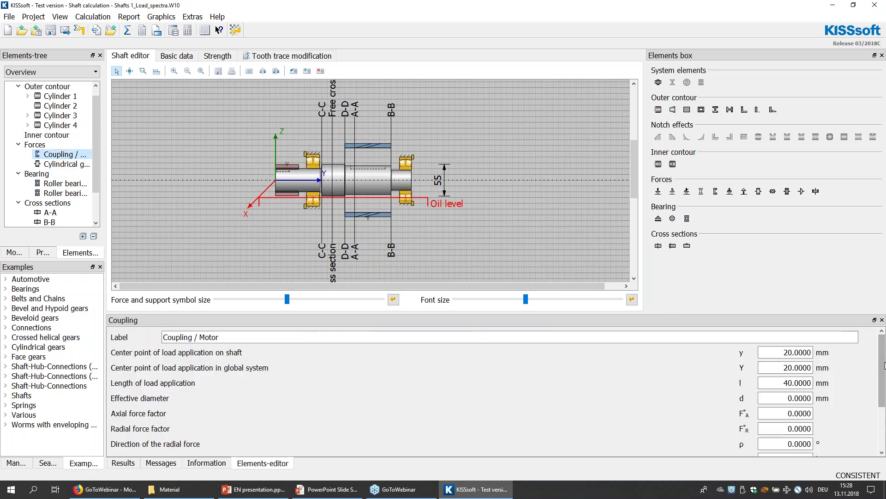
{"action": "scroll", "coordinate": [880, 370], "scroll_direction": "down", "scroll_amount": 2}
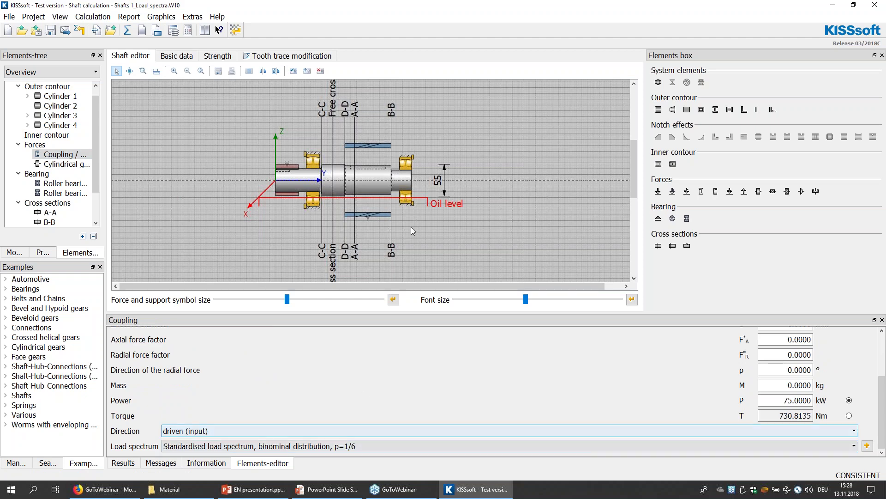
{"action": "left_click", "coordinate": [373, 145]}
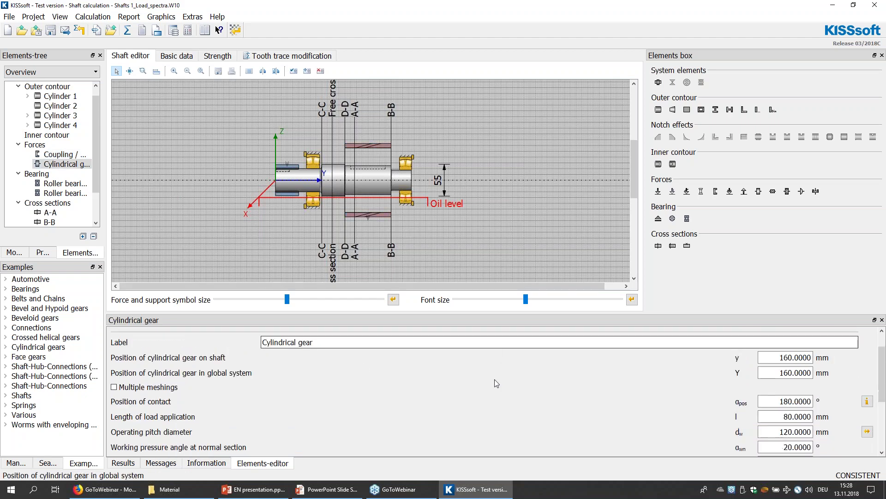
{"action": "scroll", "coordinate": [495, 378], "scroll_direction": "down", "scroll_amount": 2}
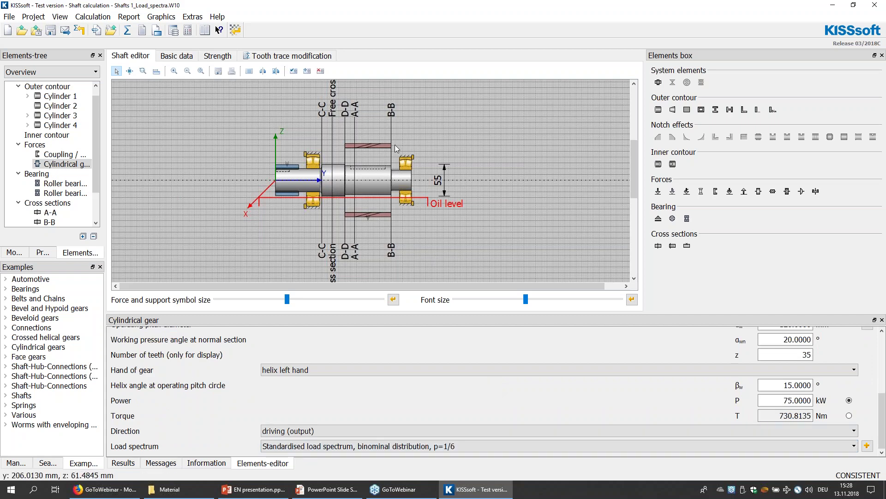
Set the load spectra option in the shaft's basic data to Consider load spectra.
{"action": "left_click", "coordinate": [180, 57]}
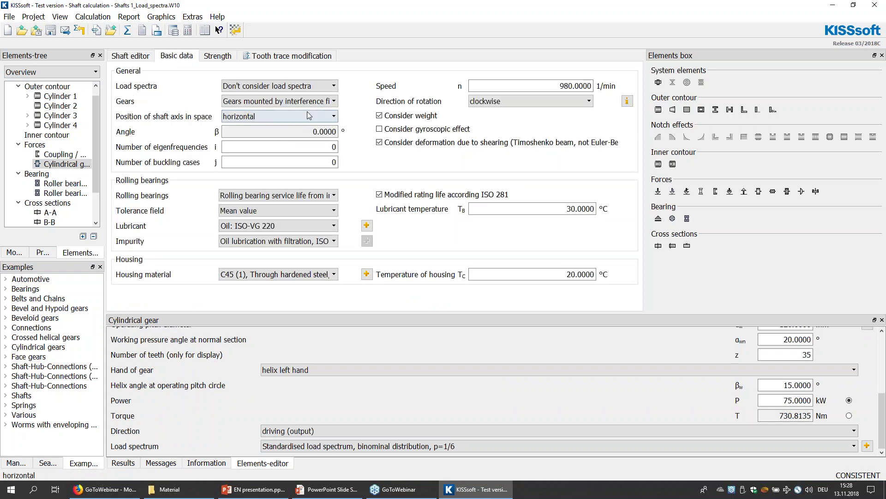
{"action": "left_click", "coordinate": [304, 85]}
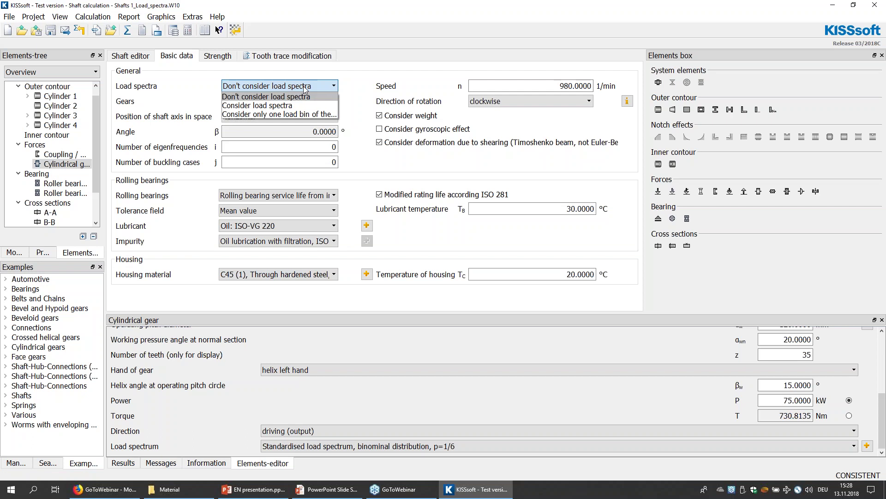
{"action": "left_click", "coordinate": [289, 106]}
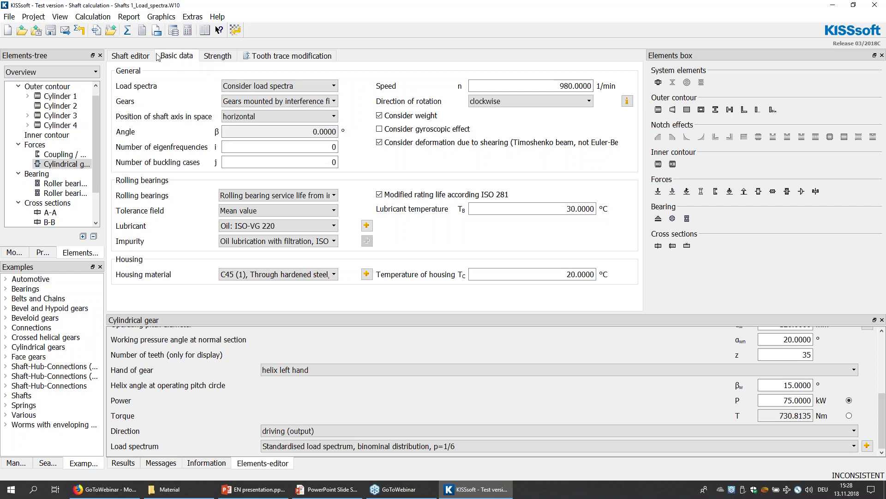
Recalculate the shaft with the load spectrum, and review its safeties and bearing service life in the results.
{"action": "left_click", "coordinate": [138, 55]}
{"action": "left_click", "coordinate": [127, 30]}
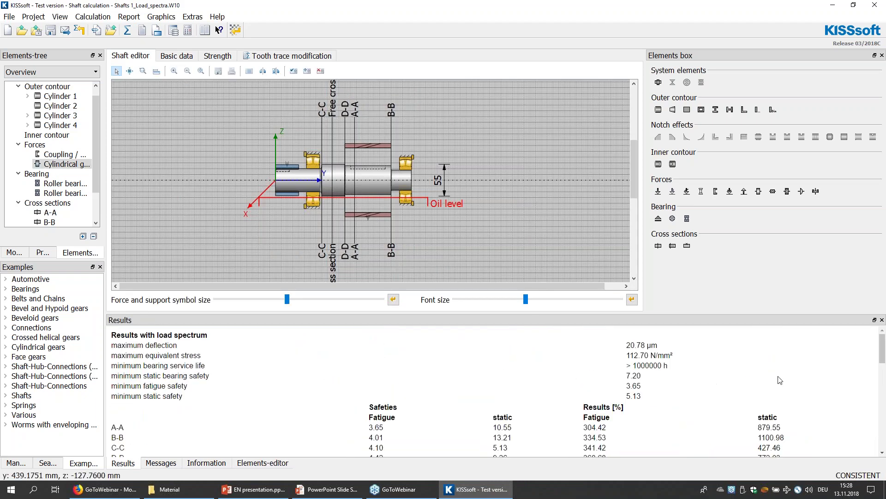
{"action": "left_click_drag", "start_coordinate": [883, 349], "coordinate": [884, 369]}
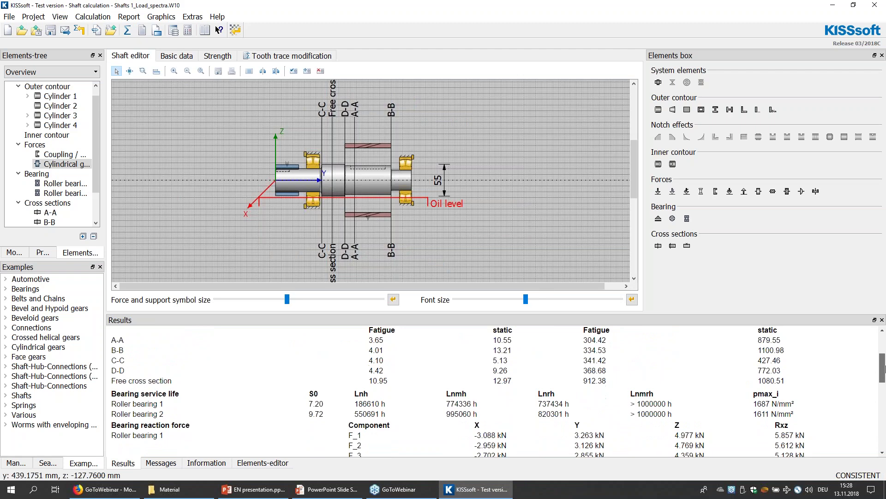
{"action": "scroll", "coordinate": [884, 369], "scroll_direction": "up", "scroll_amount": 3}
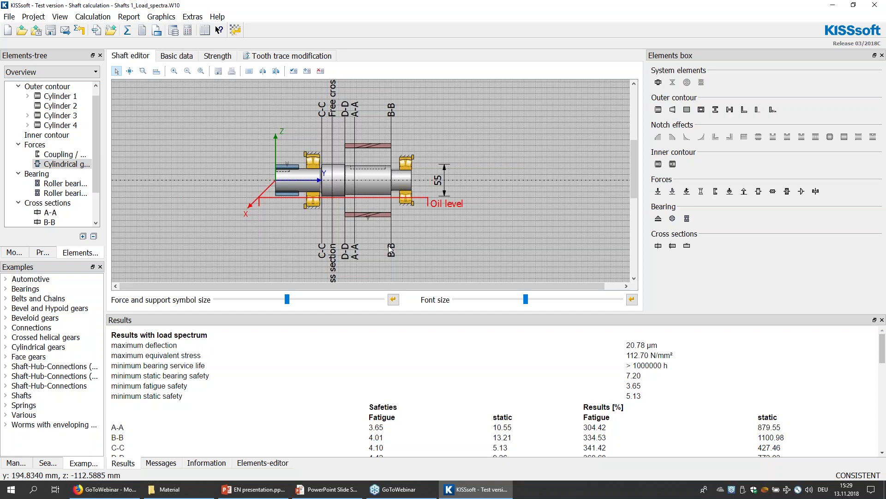
{"action": "left_click", "coordinate": [493, 188]}
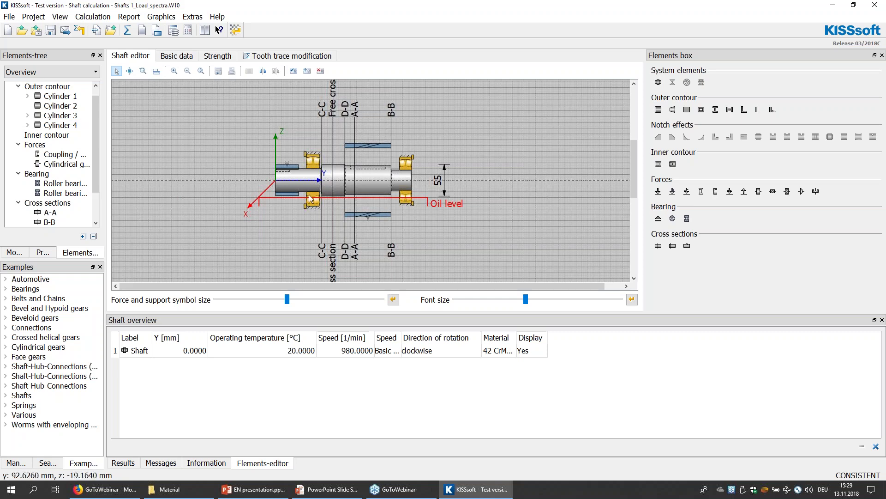
Reload the Shafts 1_Load_spectra calculation from the Demo_shaft project, discarding the unsaved changes.
{"action": "scroll", "coordinate": [187, 178], "scroll_direction": "up", "scroll_amount": 1}
{"action": "scroll", "coordinate": [178, 183], "scroll_direction": "down", "scroll_amount": 1}
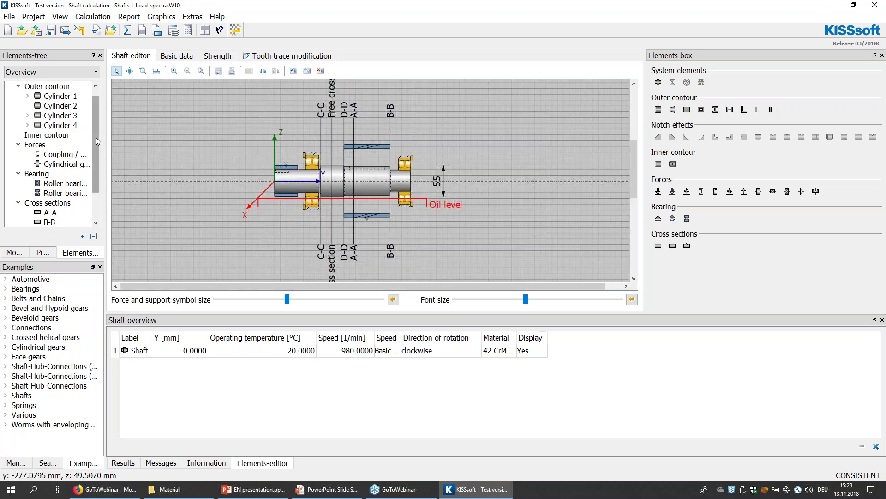
{"action": "left_click_drag", "start_coordinate": [96, 137], "coordinate": [95, 118]}
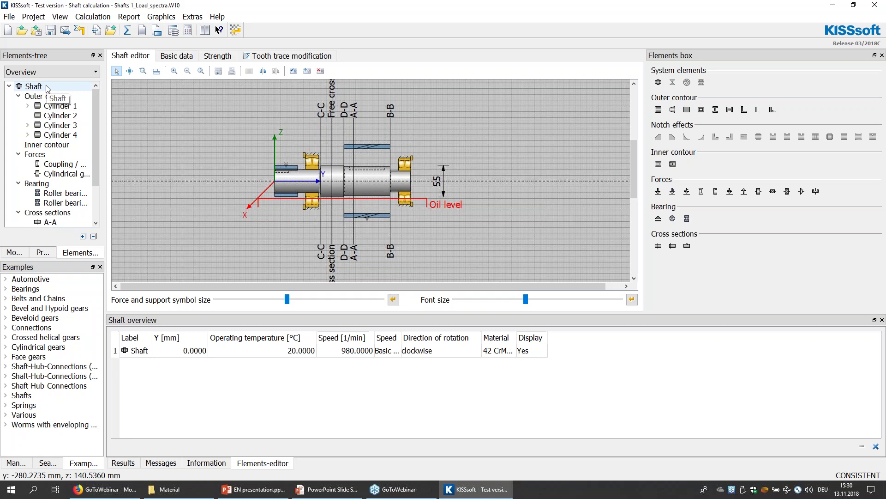
{"action": "left_click", "coordinate": [42, 252]}
{"action": "double_click", "coordinate": [55, 78]}
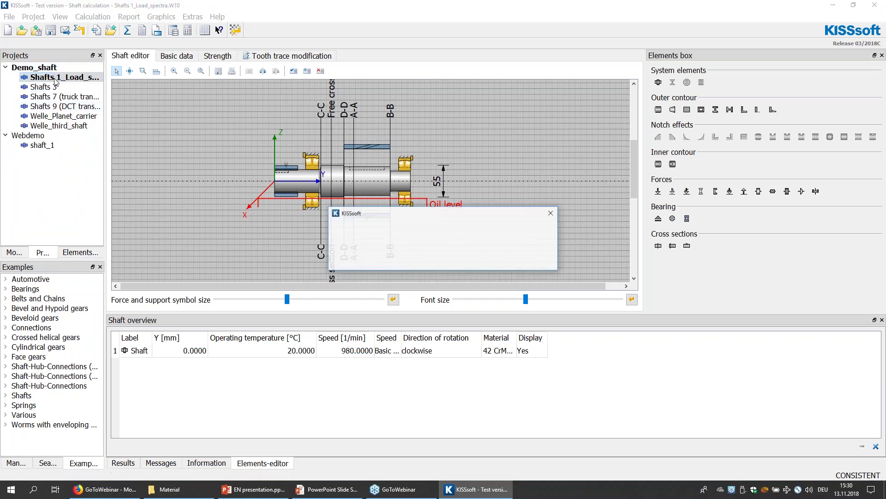
{"action": "left_click", "coordinate": [507, 261]}
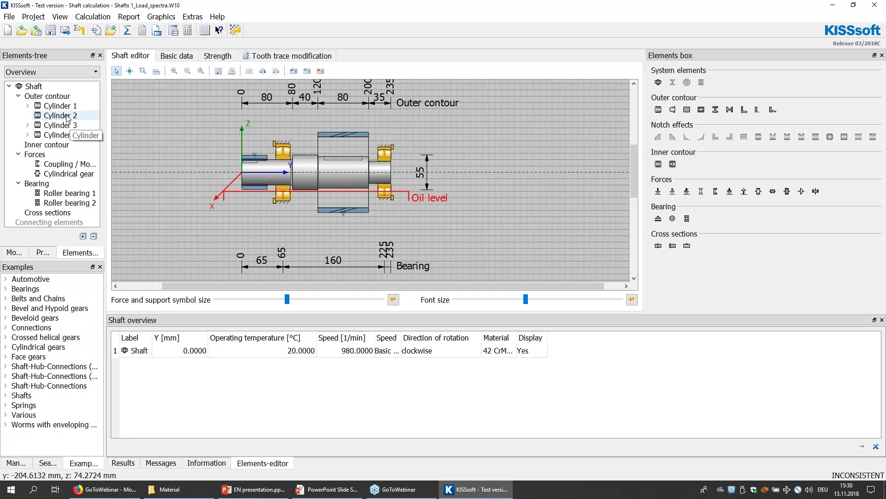
Show the shaft's proposed sizing contours for strength and for deflection over the shaft drawing.
{"action": "left_click", "coordinate": [40, 88]}
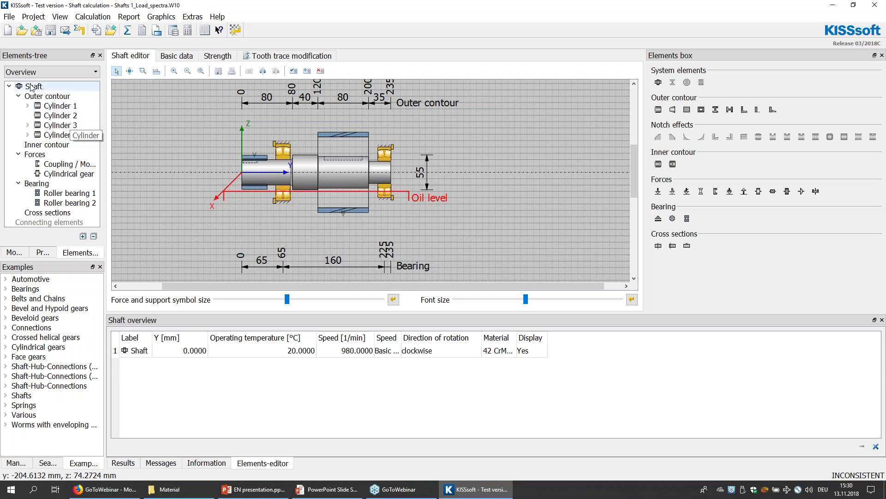
{"action": "right_click", "coordinate": [41, 88]}
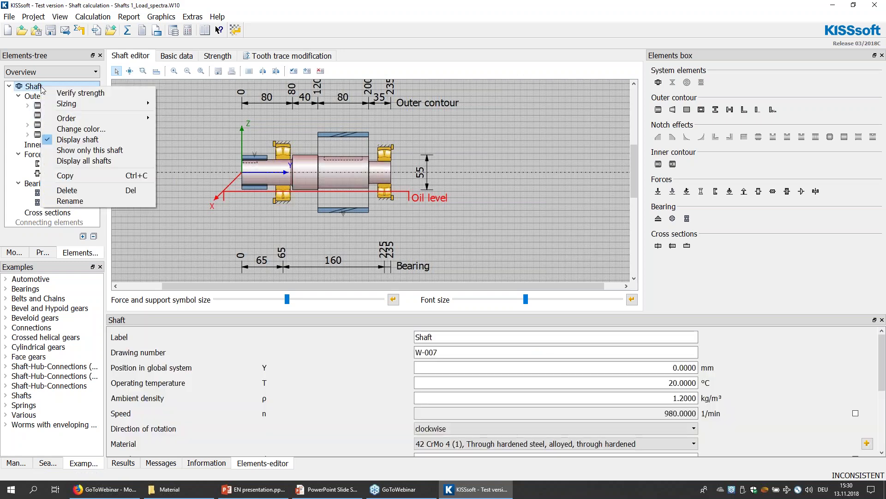
{"action": "mouse_move", "coordinate": [68, 103]}
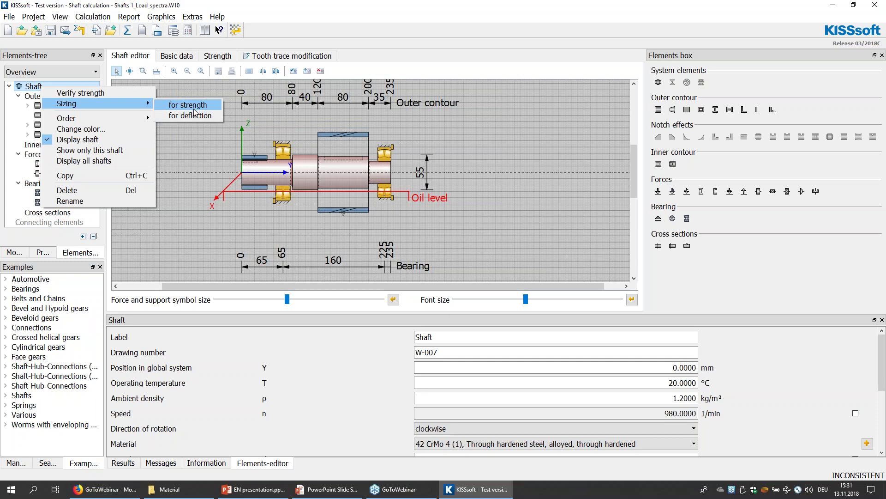
{"action": "left_click", "coordinate": [195, 109]}
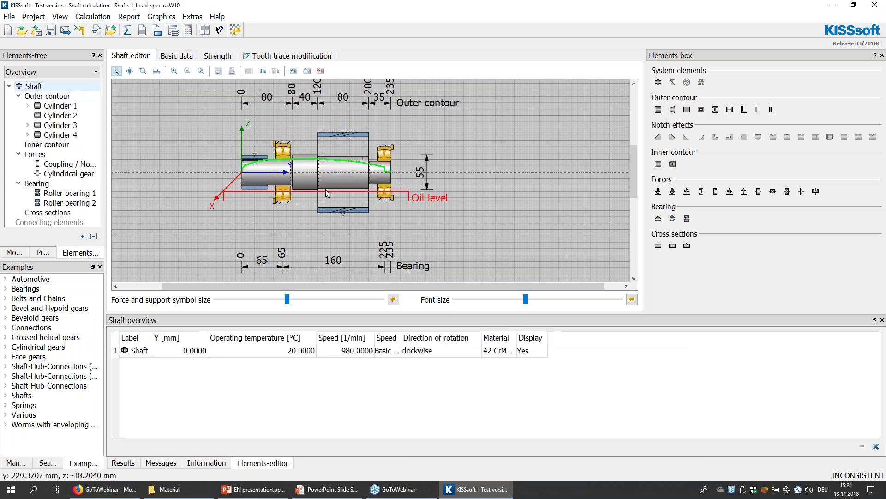
{"action": "scroll", "coordinate": [406, 174], "scroll_direction": "up", "scroll_amount": 2}
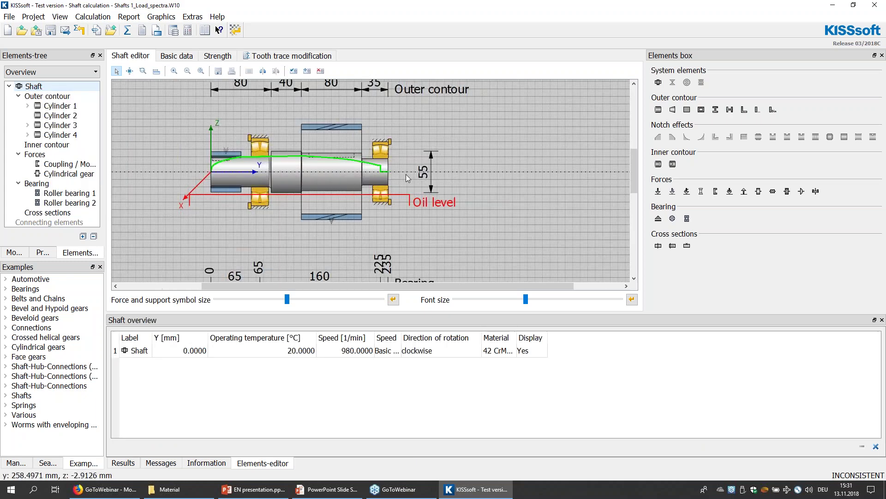
{"action": "left_click_drag", "start_coordinate": [358, 286], "coordinate": [302, 290]}
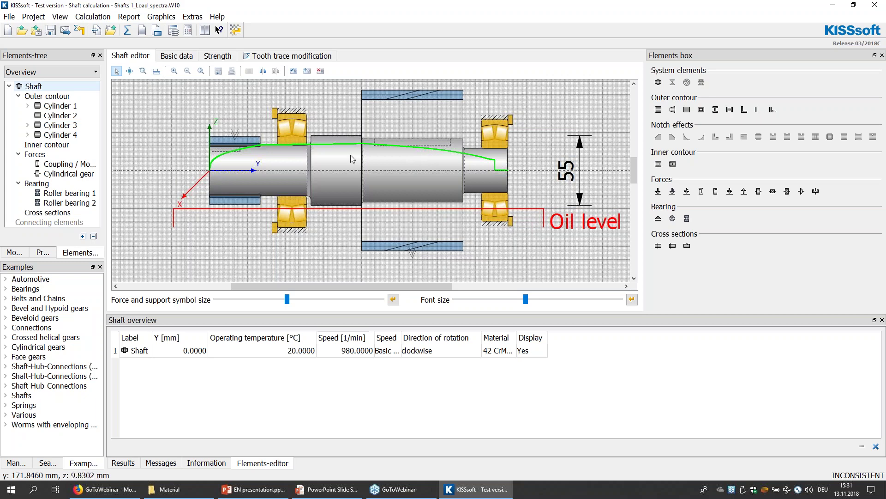
{"action": "right_click", "coordinate": [51, 88]}
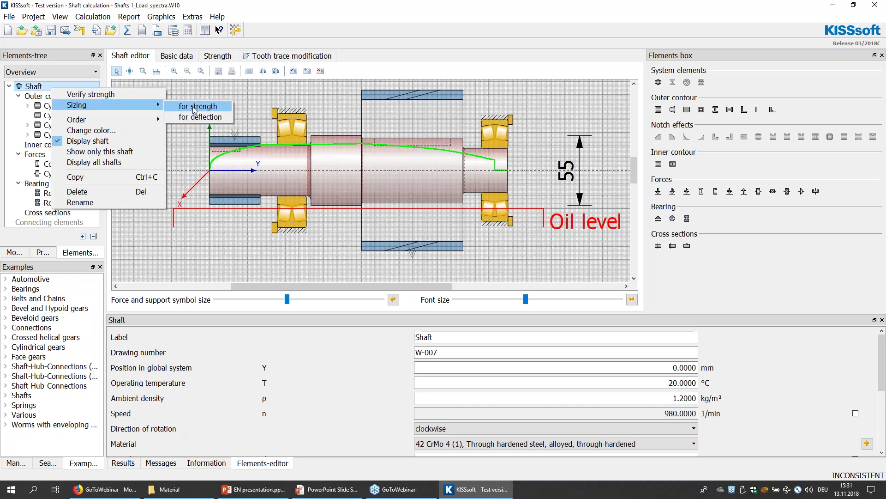
{"action": "left_click", "coordinate": [206, 118]}
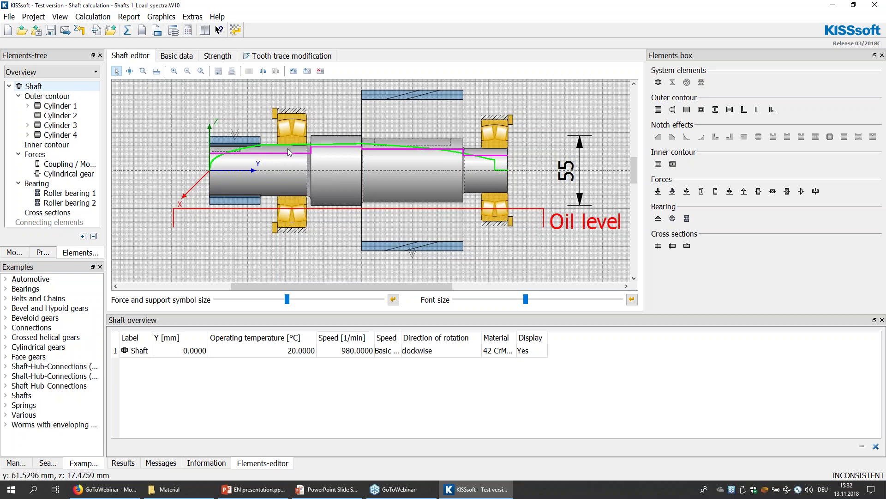
Recalculate the shaft and run rough sizing with 100 N/mm² equivalent stress and 20000 h required bearing service life, changing only cylinder diameters.
{"action": "left_click", "coordinate": [128, 30]}
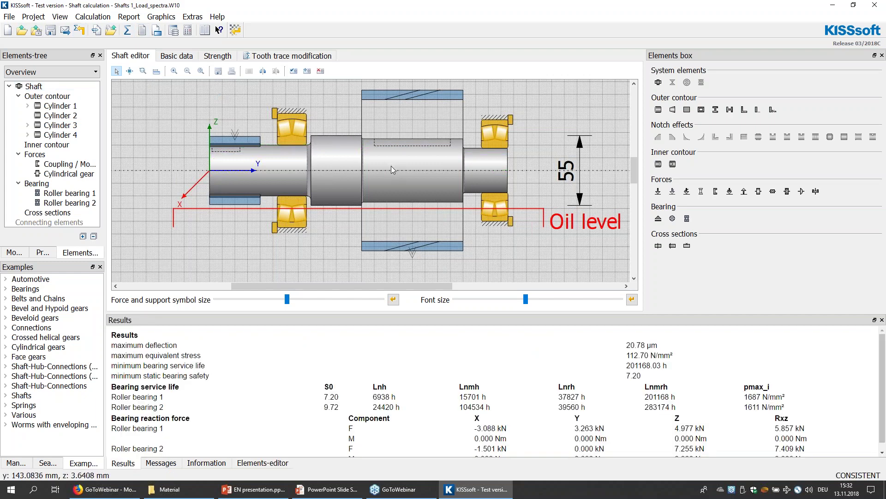
{"action": "left_click", "coordinate": [236, 31]}
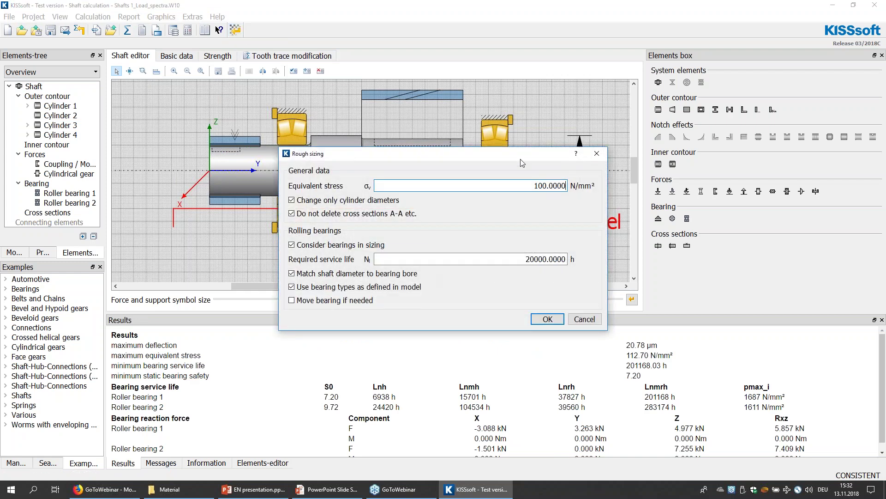
{"action": "left_click_drag", "start_coordinate": [511, 162], "coordinate": [619, 173]}
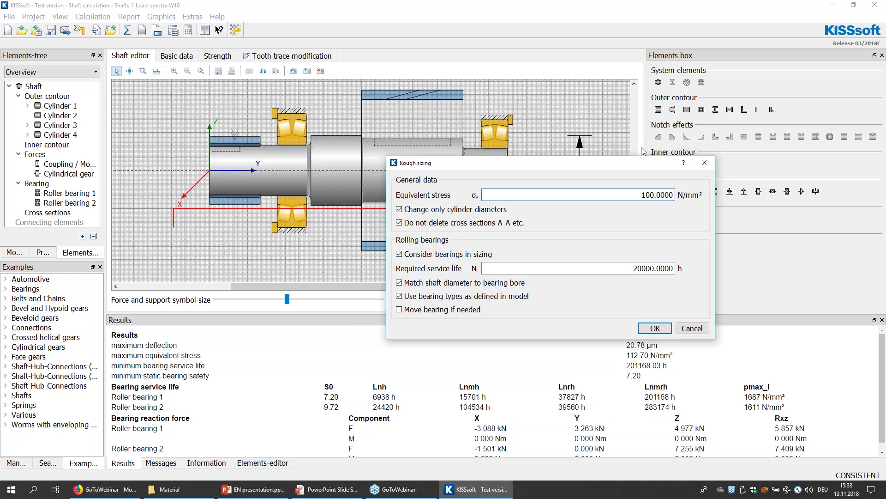
{"action": "left_click", "coordinate": [655, 329]}
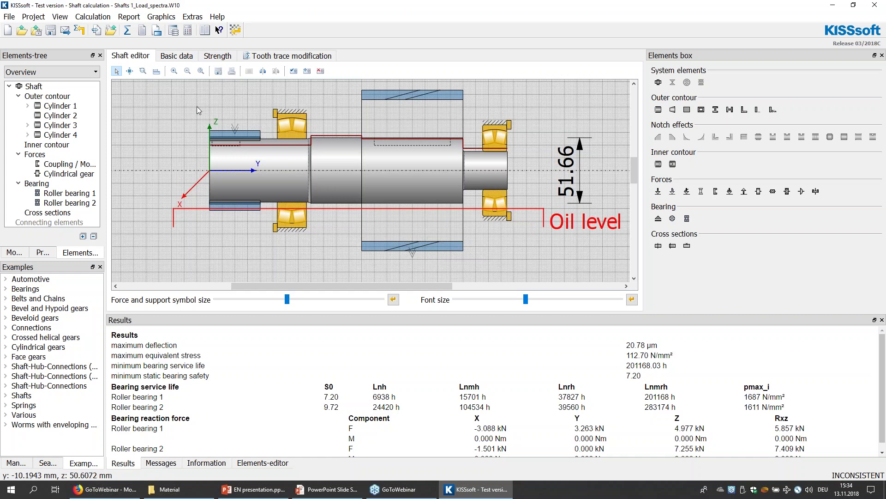
Review the available shaft strength calculation methods and the required service life, keeping DIN 743:2012.
{"action": "left_click", "coordinate": [217, 56]}
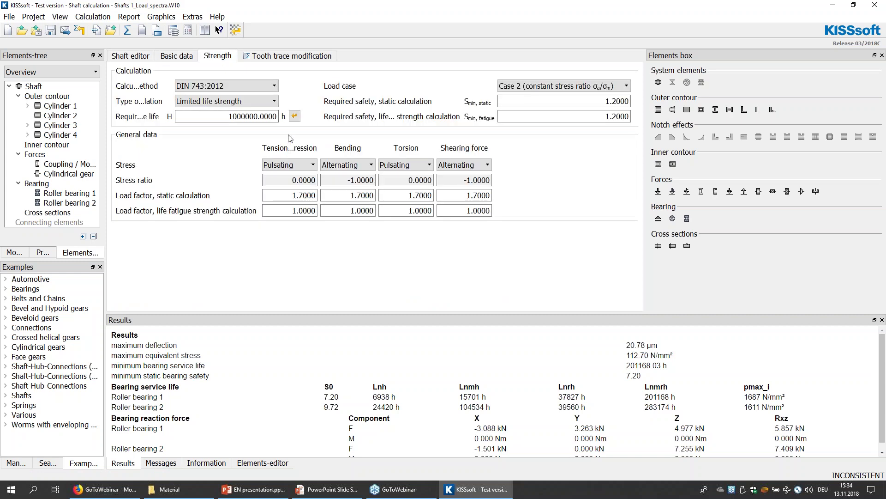
{"action": "left_click", "coordinate": [240, 88]}
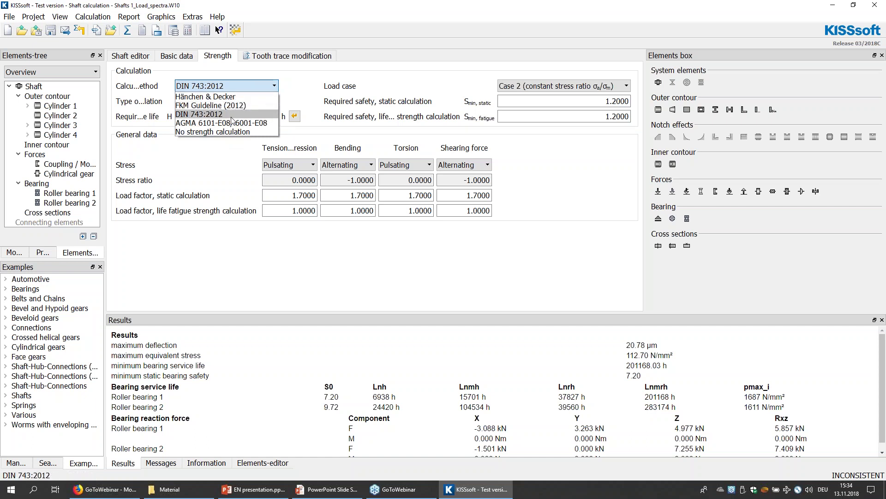
{"action": "left_click", "coordinate": [277, 75]}
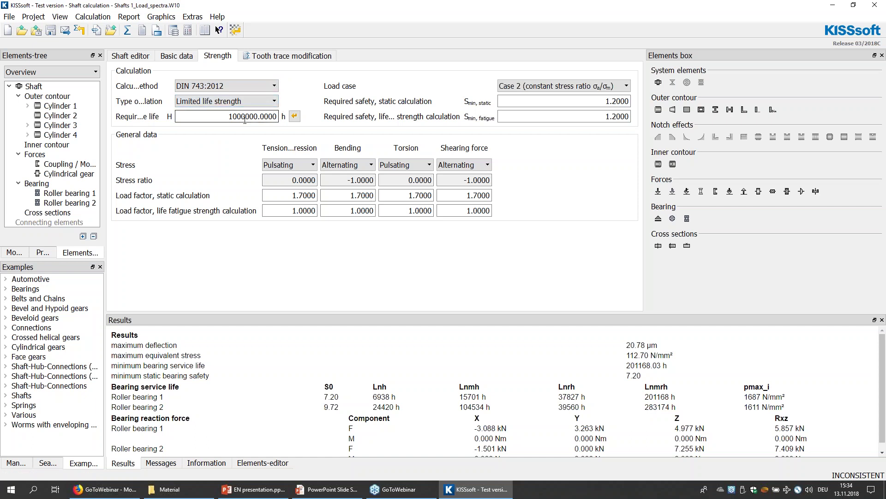
{"action": "left_click_drag", "start_coordinate": [227, 116], "coordinate": [278, 117]}
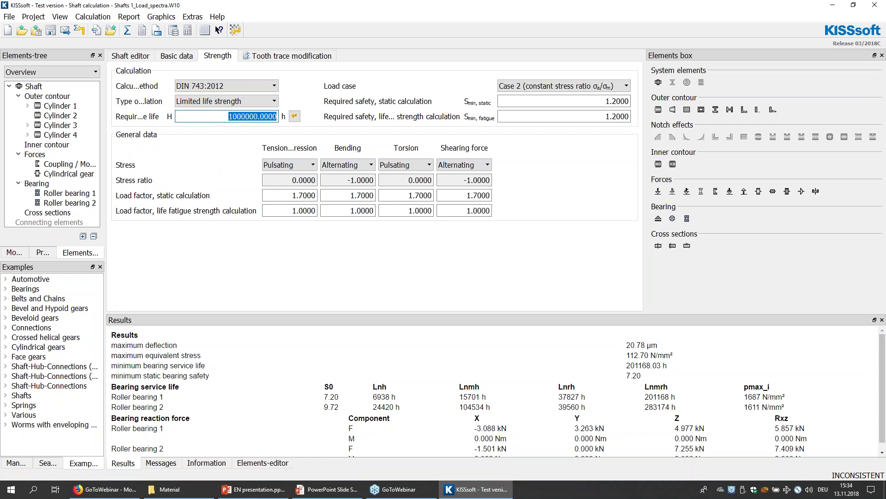
Set the strength calculation to Infinite life strength with the AGMA 6101-E08/6001-E08 method, and return to the shaft drawing.
{"action": "left_click", "coordinate": [267, 101]}
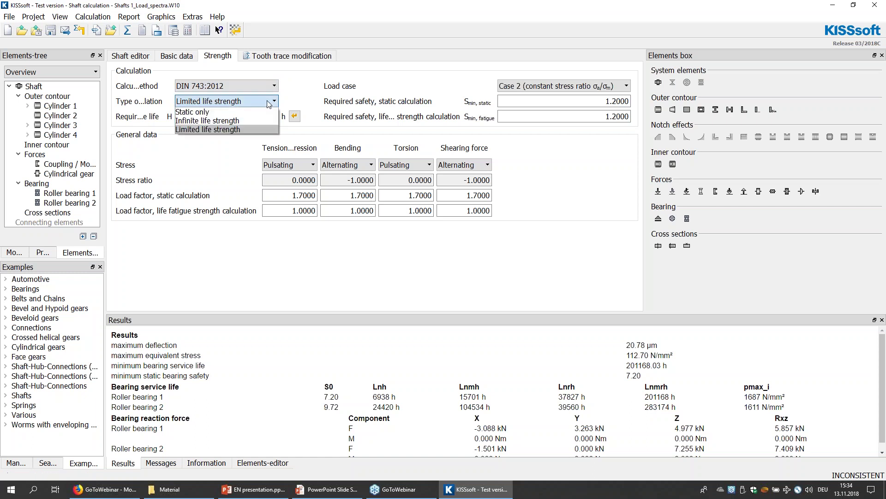
{"action": "left_click", "coordinate": [232, 120]}
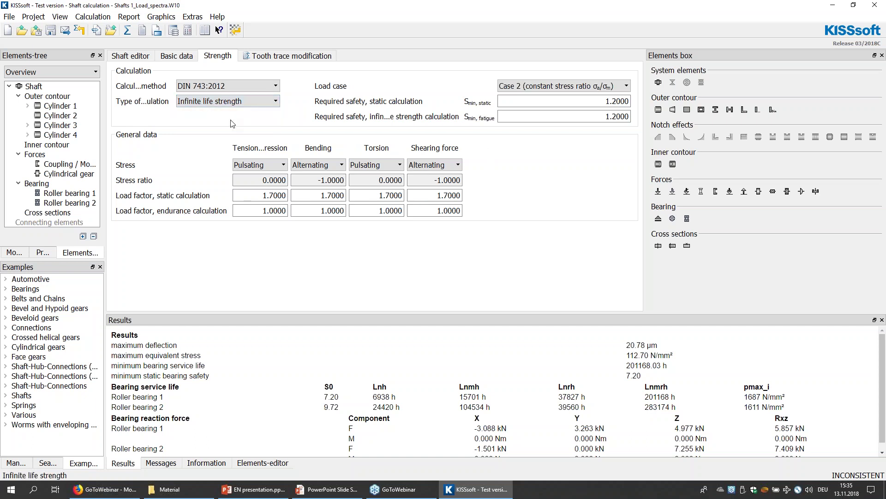
{"action": "left_click", "coordinate": [240, 87]}
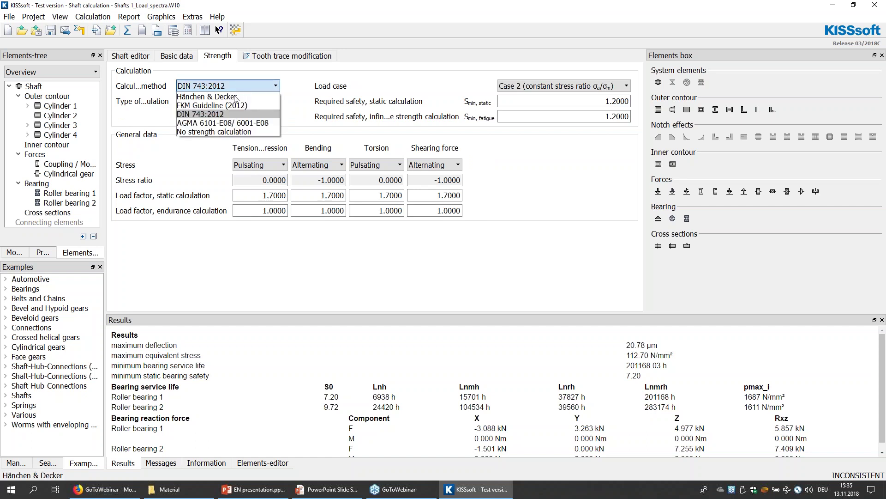
{"action": "left_click", "coordinate": [216, 122]}
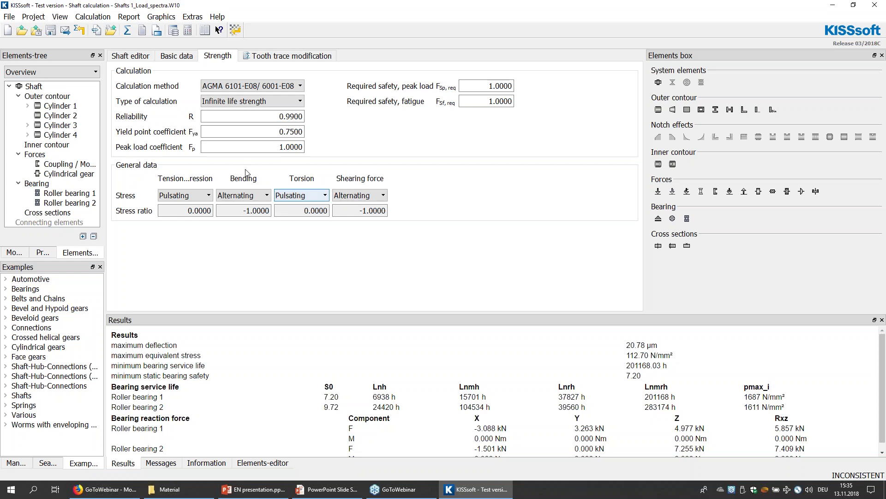
{"action": "left_click", "coordinate": [133, 55]}
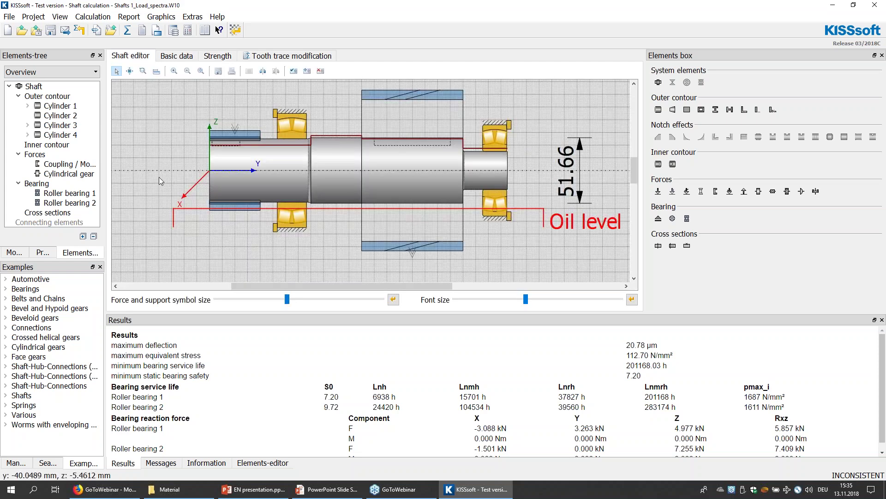
{"action": "scroll", "coordinate": [159, 176], "scroll_direction": "down", "scroll_amount": 2}
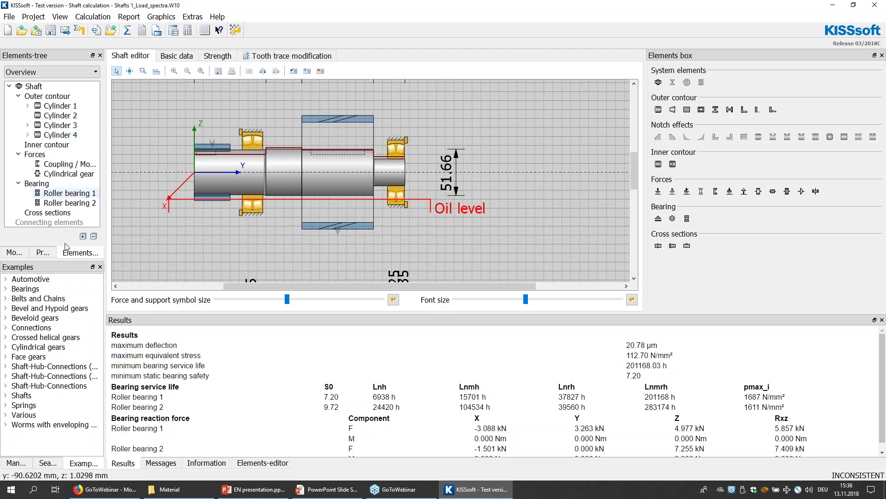
Open the Welle_Planet_carrier calculation without saving the current shaft, and widen the shaft drawing area.
{"action": "left_click", "coordinate": [42, 254]}
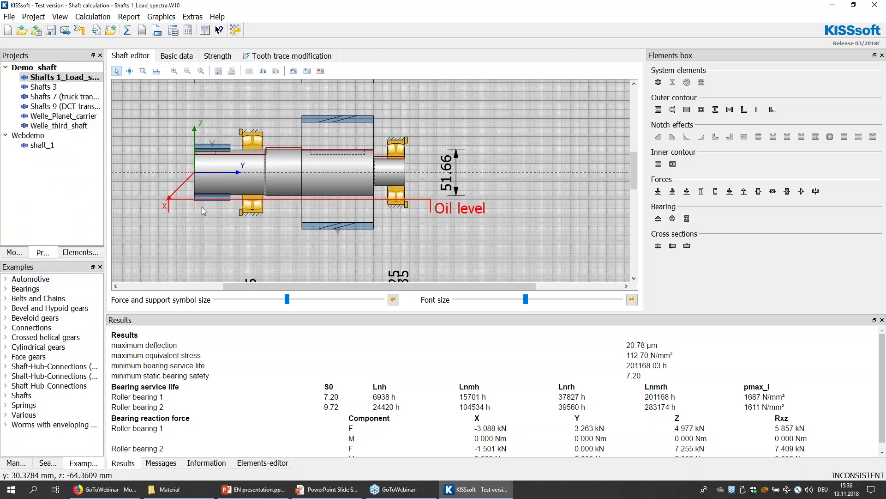
{"action": "double_click", "coordinate": [73, 117]}
{"action": "left_click", "coordinate": [500, 260]}
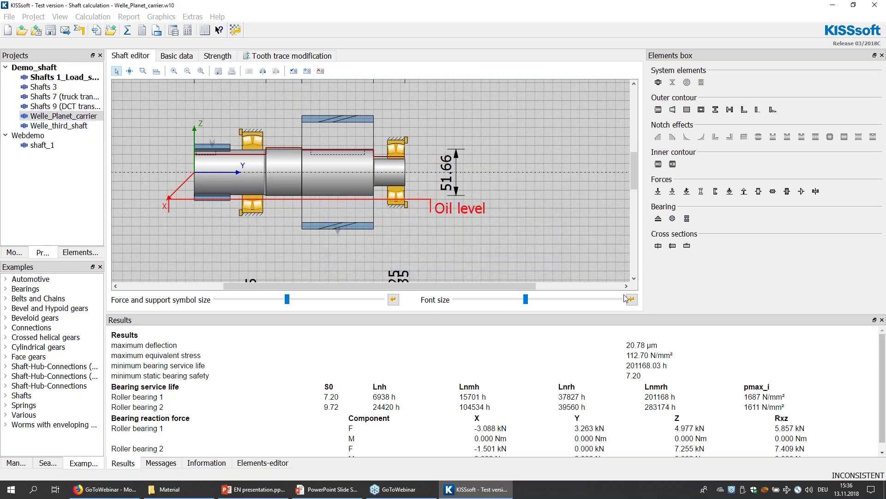
{"action": "left_click_drag", "start_coordinate": [646, 132], "coordinate": [719, 131]}
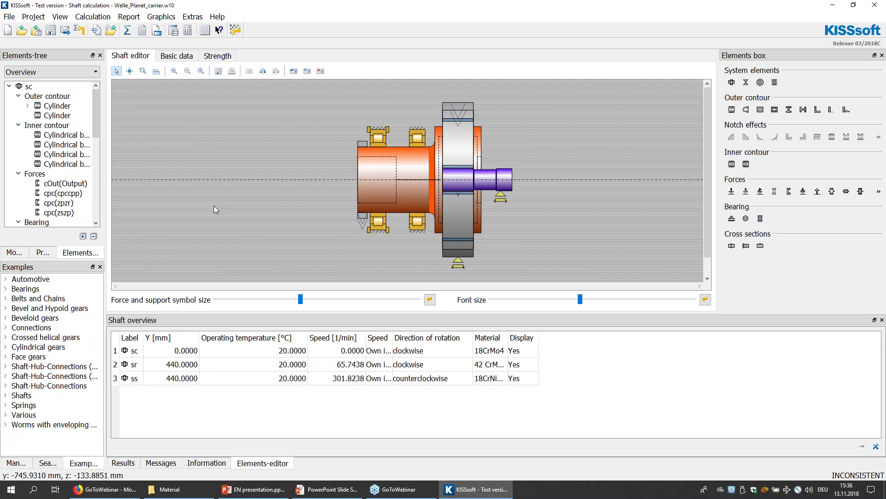
Collapse the shafts sc, sr and ss in the elements tree to get an overview of the planet carrier model.
{"action": "left_click", "coordinate": [9, 87]}
{"action": "left_click", "coordinate": [9, 96]}
{"action": "left_click", "coordinate": [10, 105]}
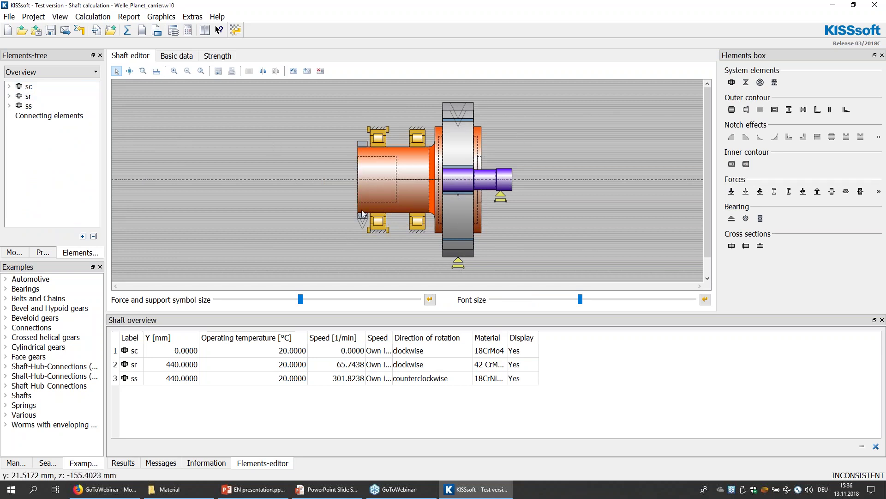
Open the Shafts 9 (DCT transmission input) calculation and collapse shafts s1 and s2 to show their connecting elements.
{"action": "left_click", "coordinate": [46, 255]}
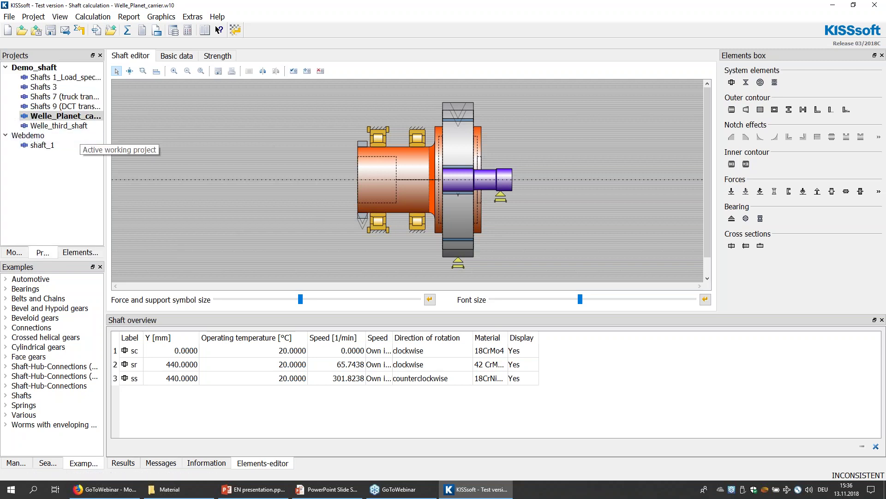
{"action": "double_click", "coordinate": [72, 109]}
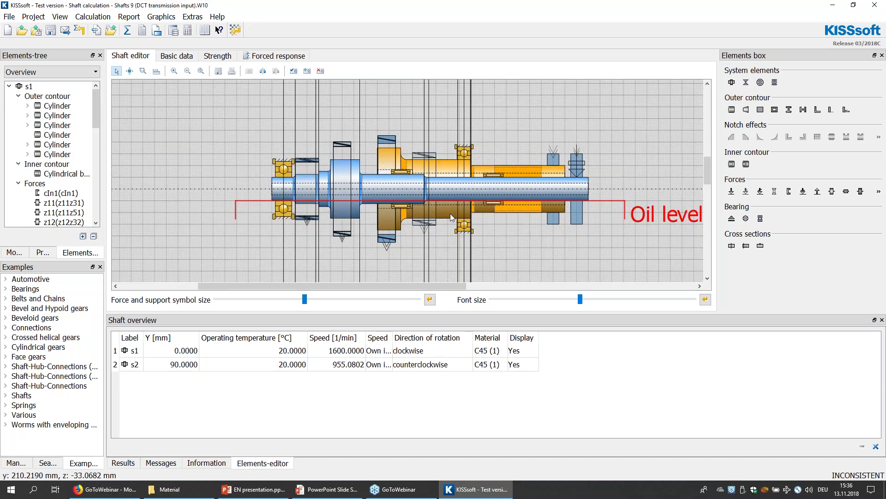
{"action": "left_click", "coordinate": [9, 86]}
{"action": "left_click", "coordinate": [9, 96]}
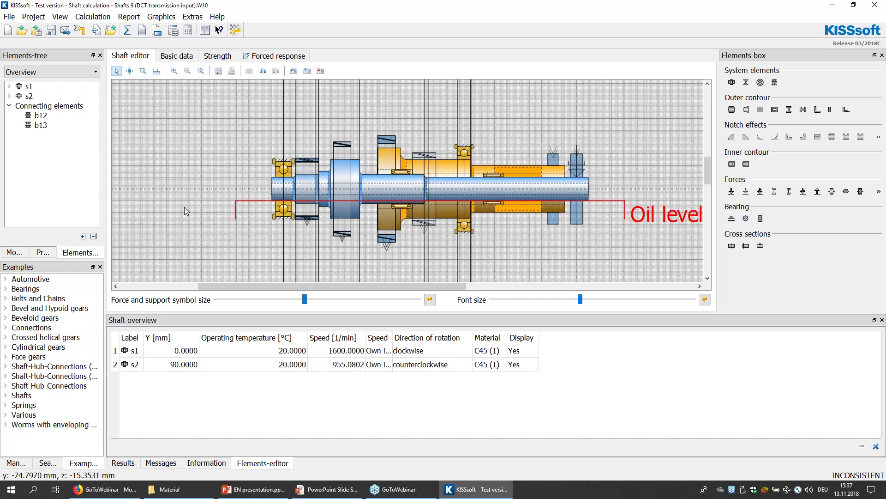
Open the Shafts 7 (truck transmission) calculation from the Demo_shaft project.
{"action": "left_click", "coordinate": [41, 253]}
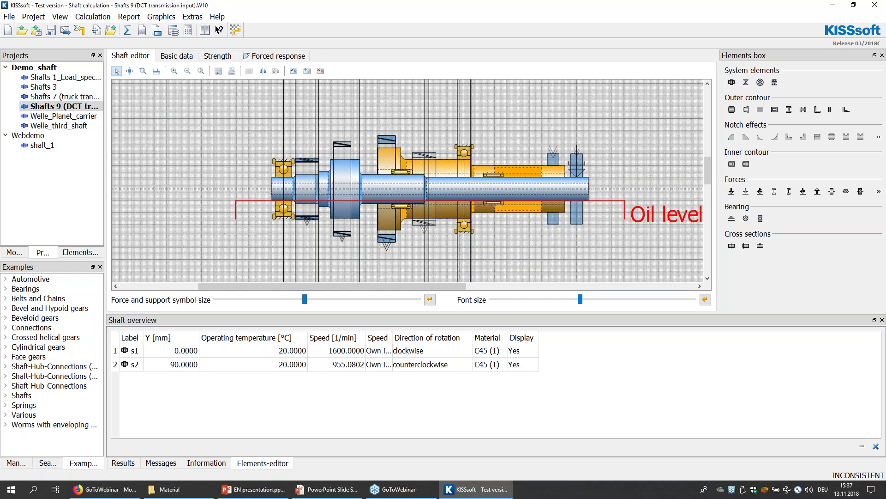
{"action": "double_click", "coordinate": [65, 97]}
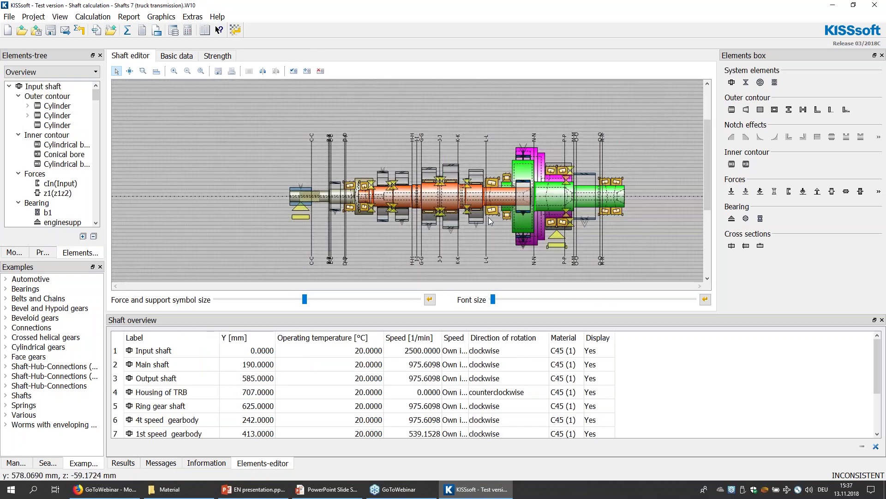
Collapse all shafts of the truck transmission in the elements tree so only their names and the connecting elements are listed.
{"action": "left_click", "coordinate": [9, 86]}
{"action": "left_click", "coordinate": [10, 96]}
{"action": "left_click", "coordinate": [10, 106]}
{"action": "left_click", "coordinate": [10, 116]}
{"action": "left_click", "coordinate": [10, 125]}
{"action": "left_click", "coordinate": [10, 135]}
{"action": "left_click", "coordinate": [10, 145]}
{"action": "left_click", "coordinate": [10, 155]}
{"action": "left_click", "coordinate": [10, 164]}
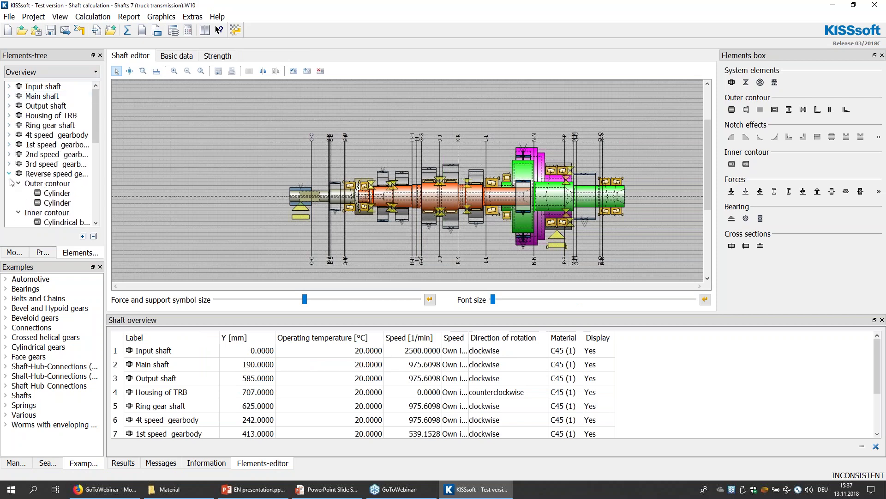
{"action": "left_click", "coordinate": [9, 173]}
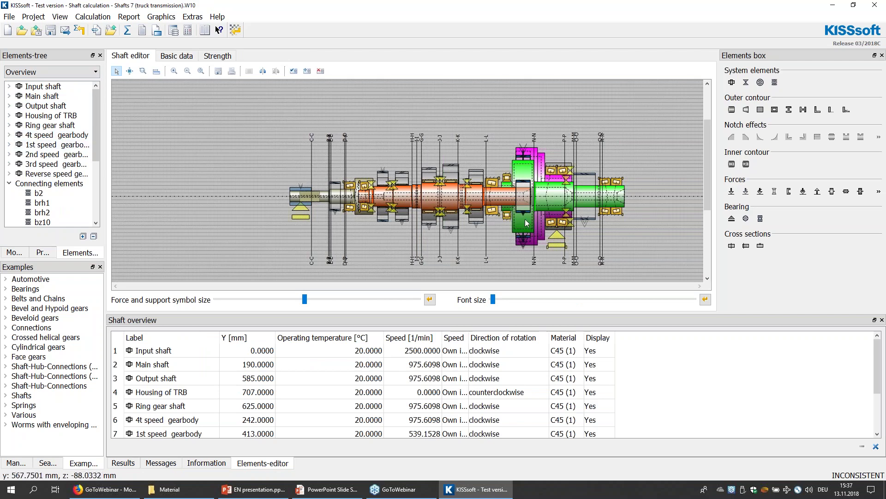
Enlarge the shaft drawing to pick connecting rolling bearing b2 between the input and main shafts, and enlarge its properties area.
{"action": "mouse_move", "coordinate": [701, 315]}
{"action": "left_mouse_down"}
{"action": "mouse_move", "coordinate": [623, 420]}
{"action": "mouse_move", "coordinate": [591, 407]}
{"action": "mouse_move", "coordinate": [584, 384]}
{"action": "mouse_move", "coordinate": [623, 384]}
{"action": "left_mouse_up"}
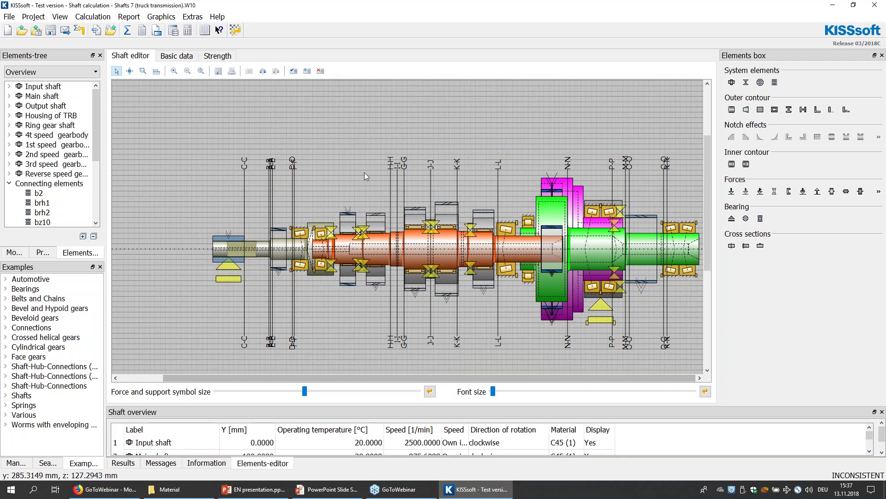
{"action": "left_click", "coordinate": [322, 238]}
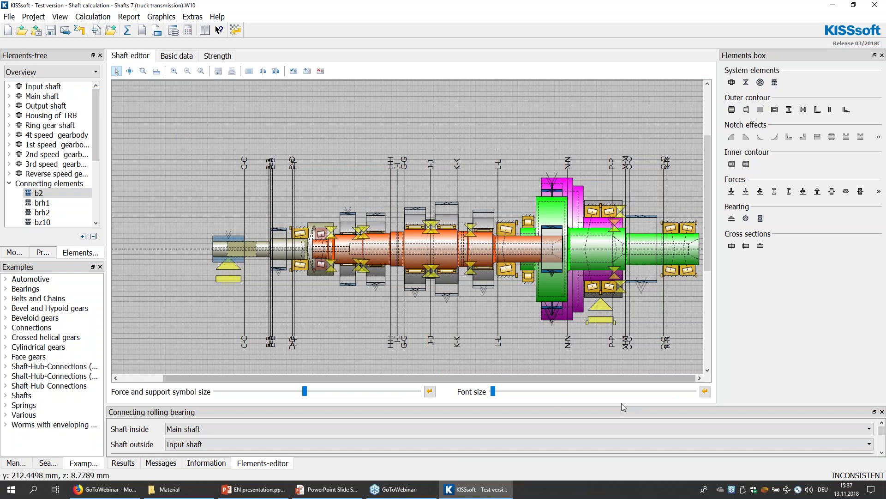
{"action": "left_click_drag", "start_coordinate": [619, 404], "coordinate": [626, 324]}
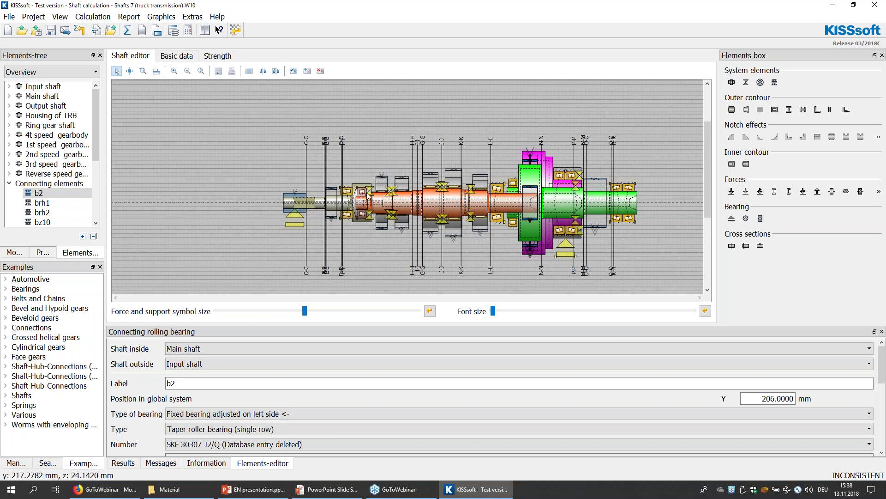
Examine the displacement and rotation settings of the general joints c5 and c4 in the shaft drawing.
{"action": "left_click", "coordinate": [559, 249]}
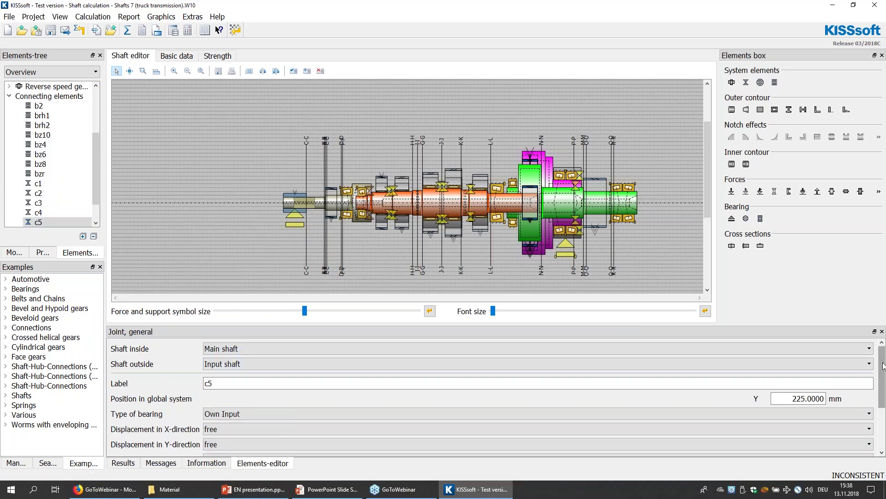
{"action": "scroll", "coordinate": [884, 378], "scroll_direction": "down", "scroll_amount": 1}
{"action": "mouse_move", "coordinate": [885, 379]}
{"action": "left_mouse_down"}
{"action": "mouse_move", "coordinate": [885, 403]}
{"action": "mouse_move", "coordinate": [882, 374]}
{"action": "left_mouse_up"}
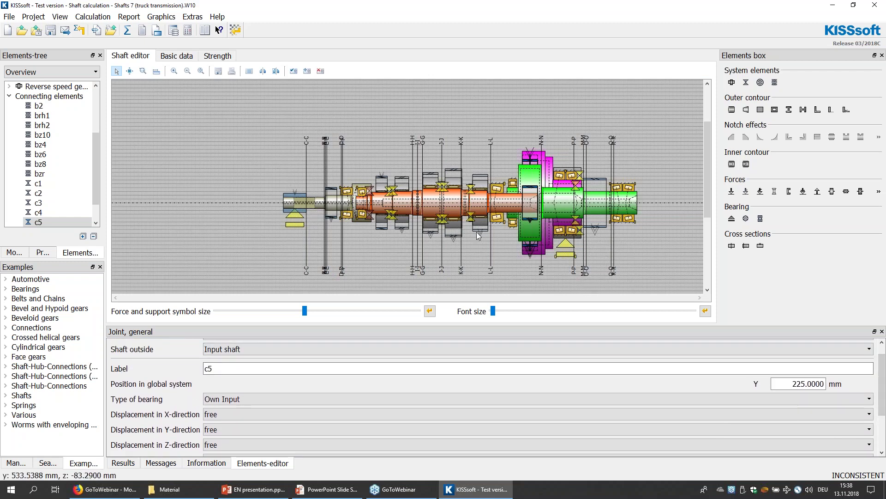
{"action": "left_click", "coordinate": [444, 190]}
{"action": "left_click_drag", "start_coordinate": [884, 384], "coordinate": [885, 425]}
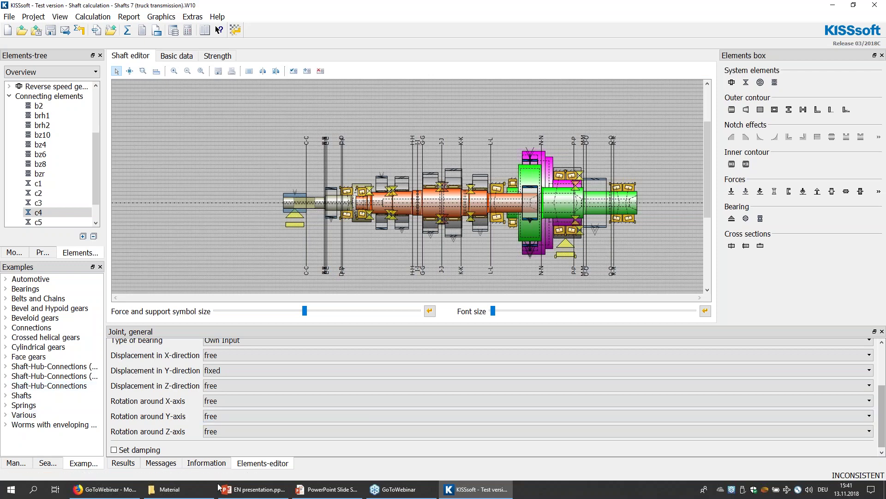
Review the properties of rolling bearing b3 on the main shaft down to its external ring offsets, and open the X-direction offset for editing.
{"action": "left_click", "coordinate": [507, 194]}
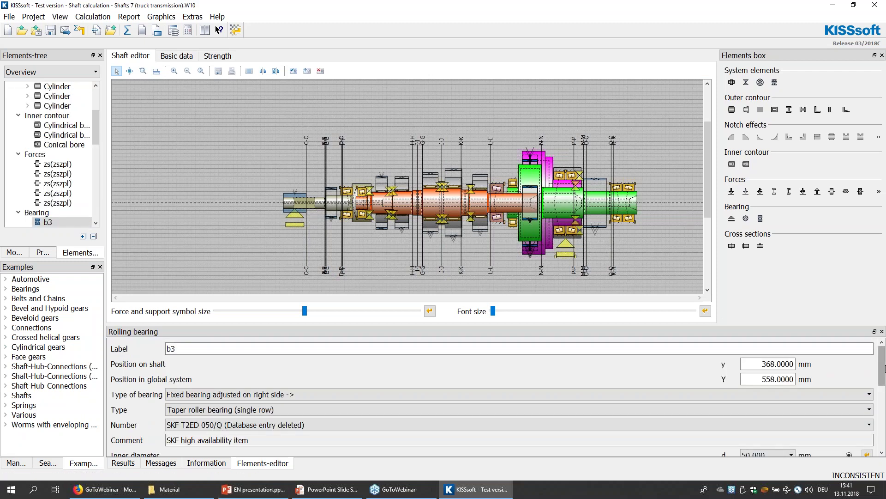
{"action": "left_click_drag", "start_coordinate": [884, 362], "coordinate": [884, 378]}
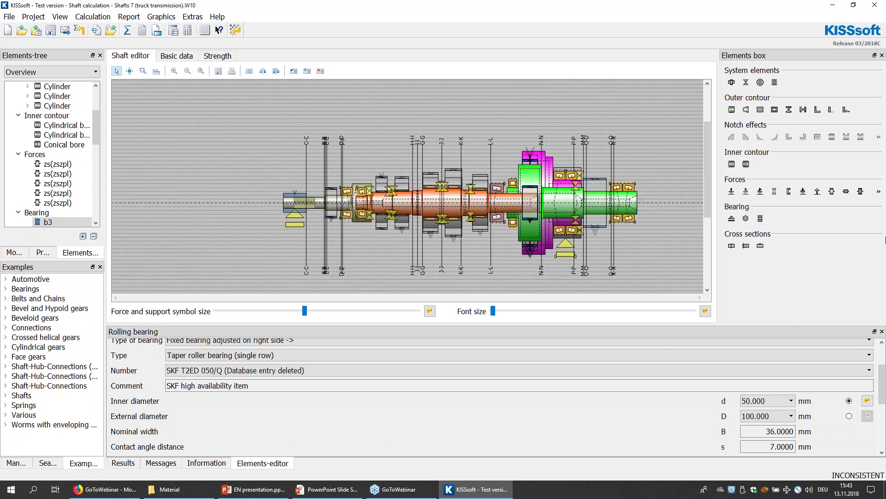
{"action": "left_click_drag", "start_coordinate": [884, 388], "coordinate": [884, 434]}
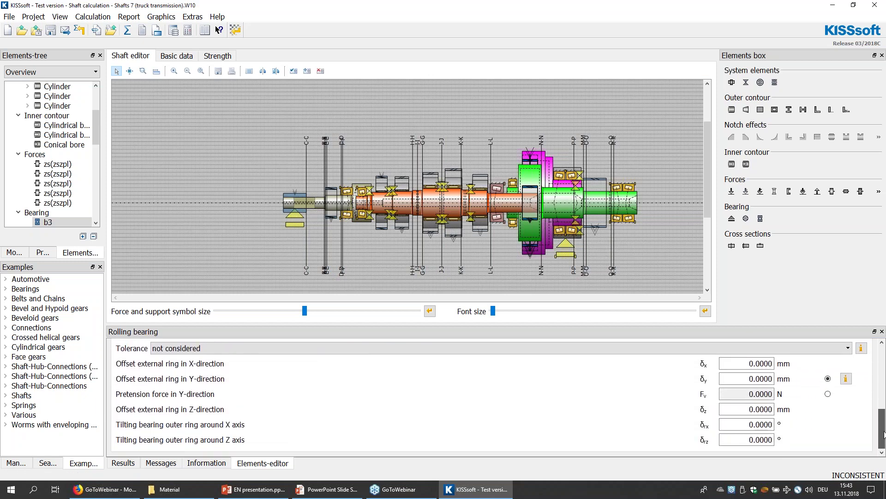
{"action": "double_click", "coordinate": [769, 363]}
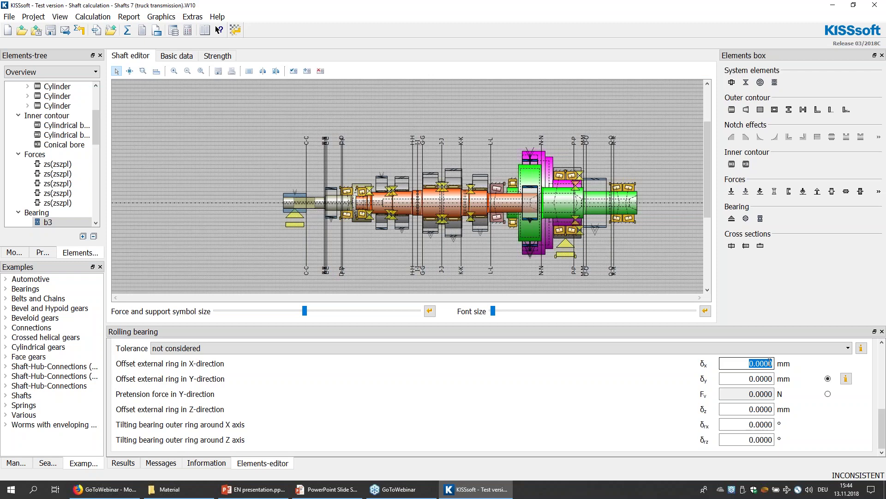
Browse the available taper roller bearings for bearing b1 on the input shaft, and close the list without choosing another one.
{"action": "left_click", "coordinate": [349, 197]}
{"action": "left_click", "coordinate": [317, 423]}
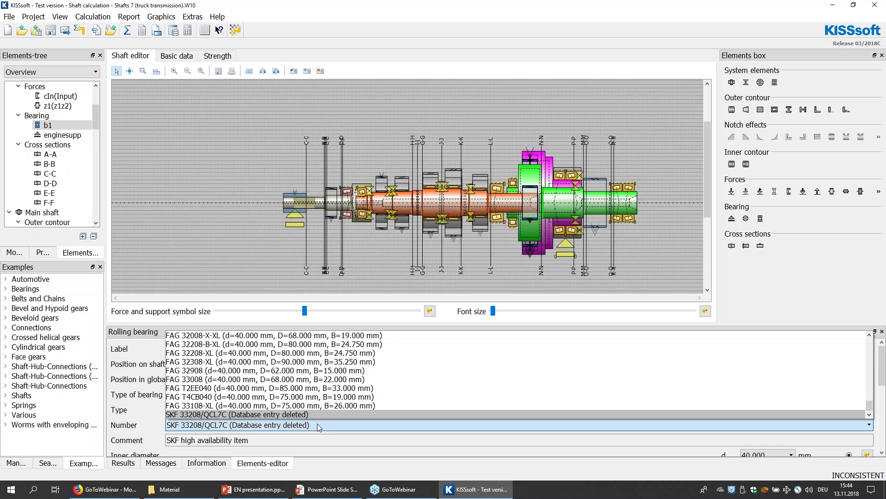
{"action": "scroll", "coordinate": [365, 371], "scroll_direction": "up", "scroll_amount": 3}
{"action": "scroll", "coordinate": [365, 371], "scroll_direction": "up", "scroll_amount": 5}
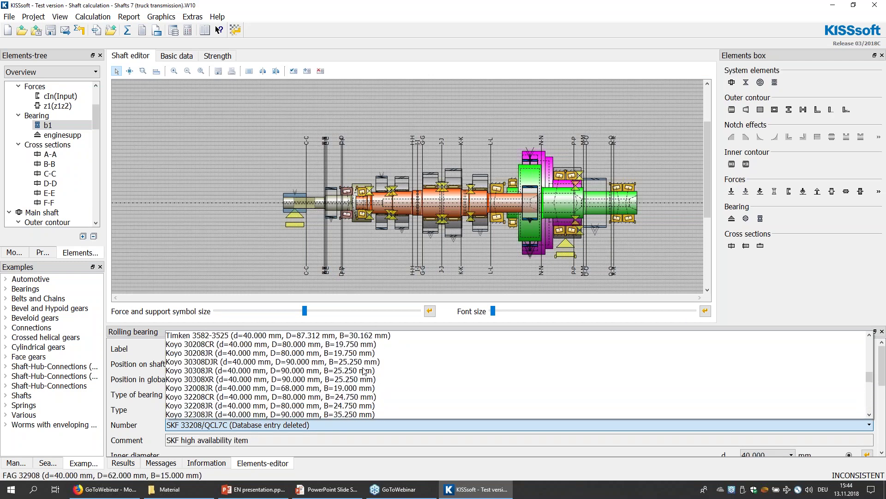
{"action": "scroll", "coordinate": [364, 371], "scroll_direction": "up", "scroll_amount": 5}
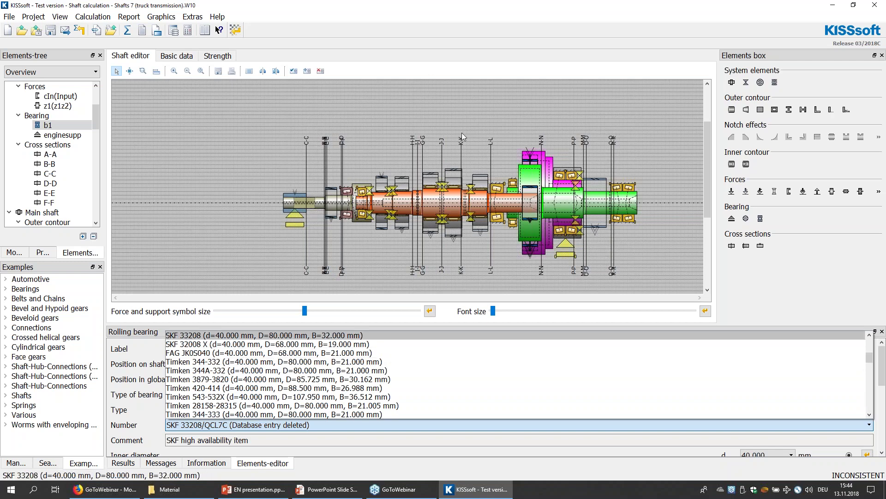
{"action": "left_click", "coordinate": [498, 10]}
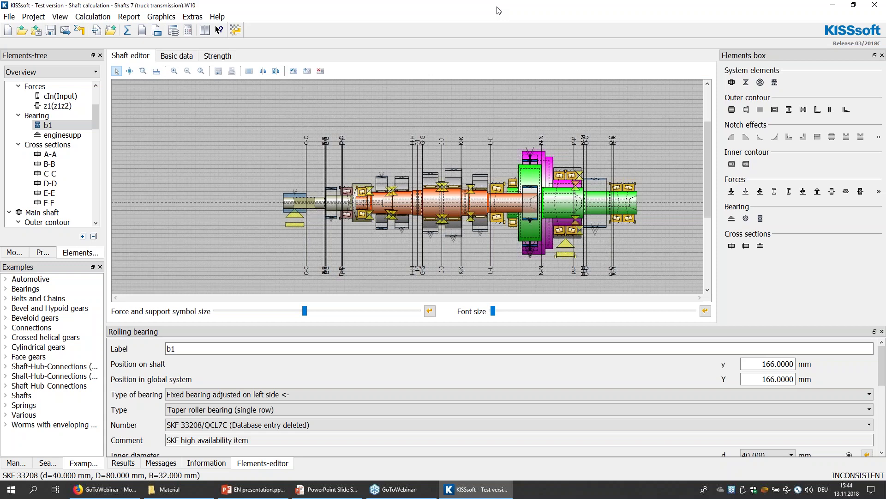
Switch to the EN presentation slide show in PowerPoint and advance to the closing "Thank you for your attention!" slide.
{"action": "key", "text": "alt+Tab"}
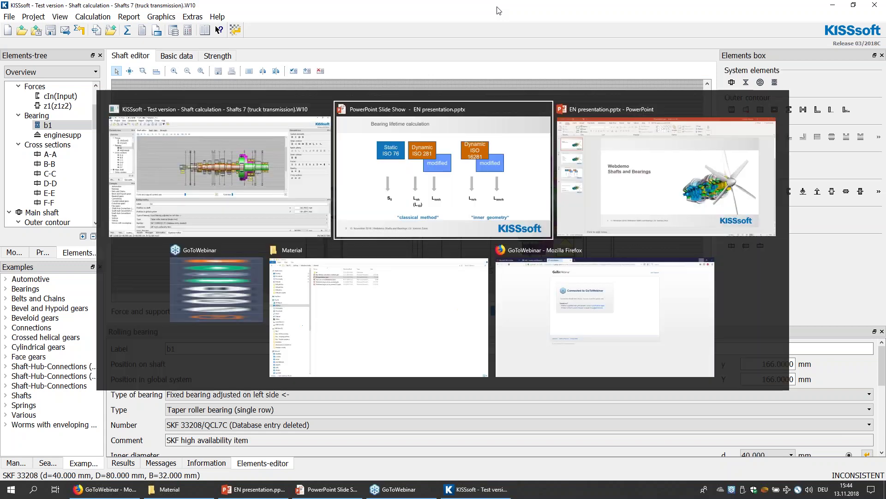
{"action": "key", "text": "alt+Tab"}
{"action": "key", "text": "alt+Tab"}
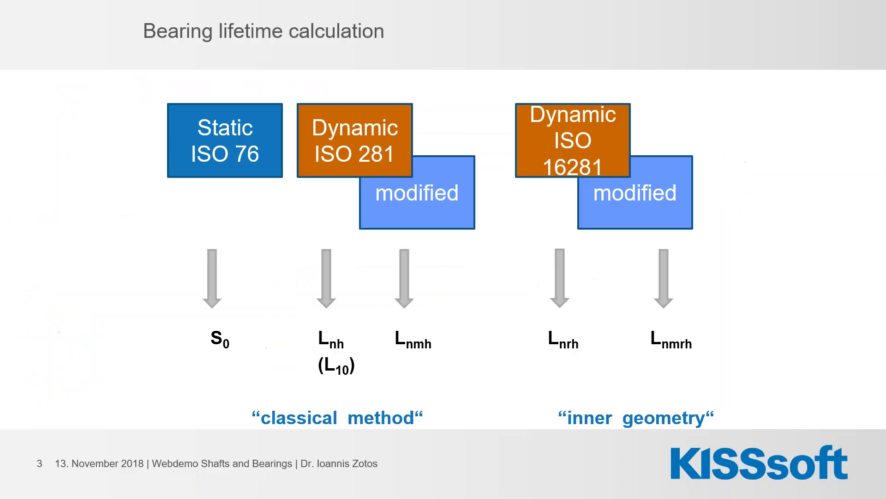
{"action": "key", "text": "Right"}
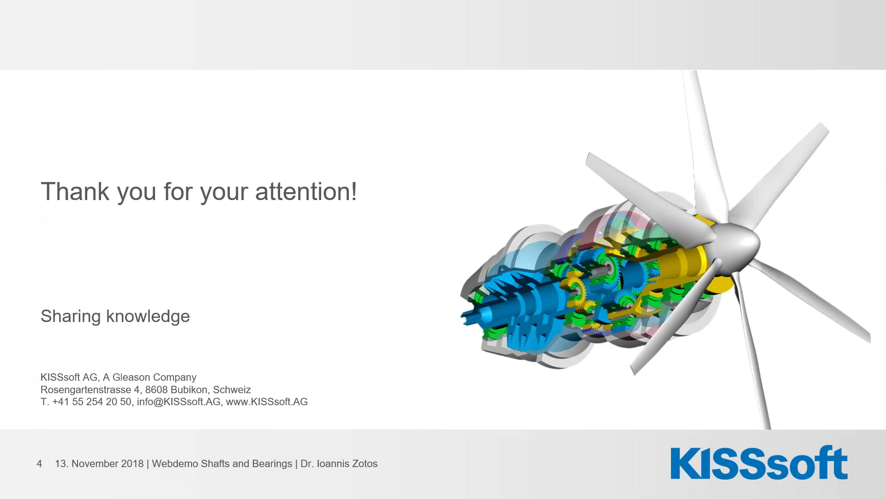